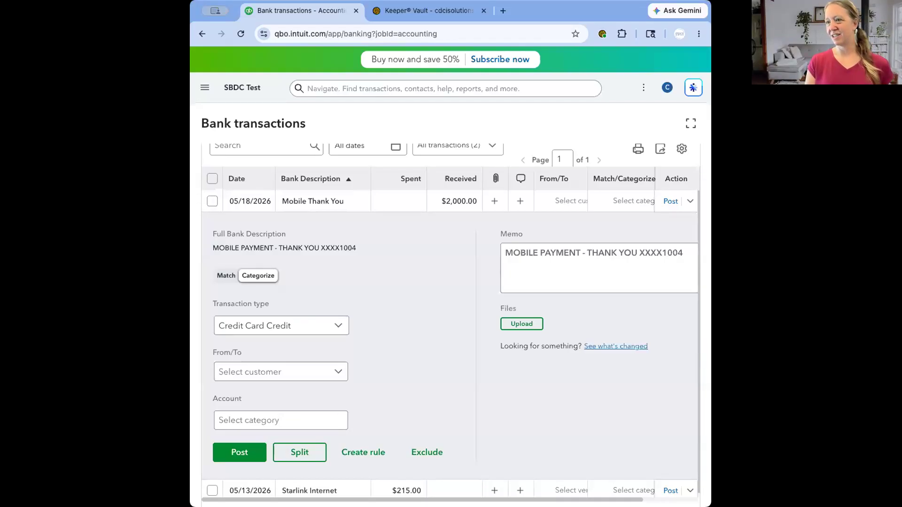
- Widen the browser window to reveal the full navigation and close the Tasks pane beside the bank transactions
left_click_drag(190, 202, 128, 202)
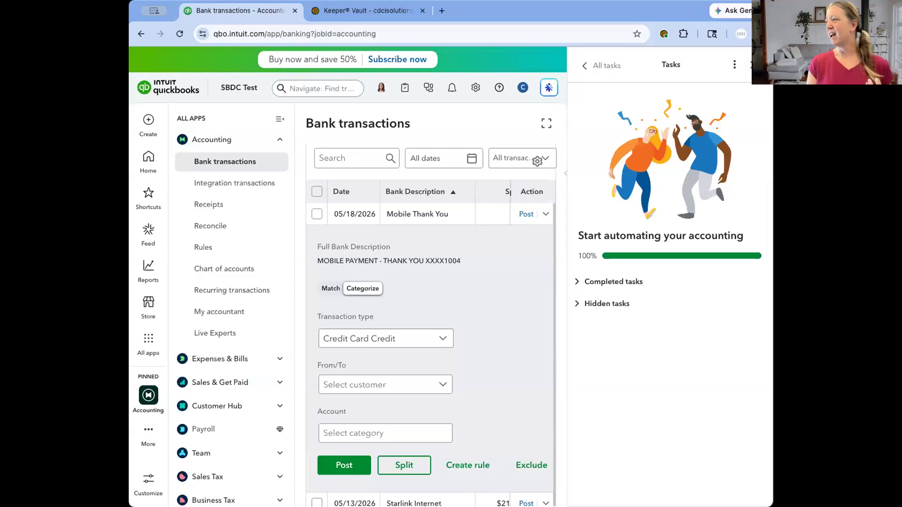
left_click(753, 65)
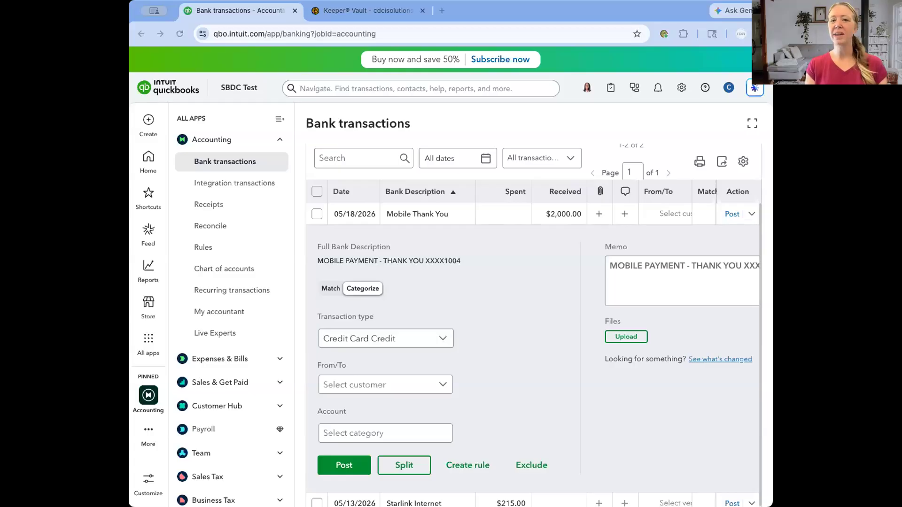
left_click(512, 212)
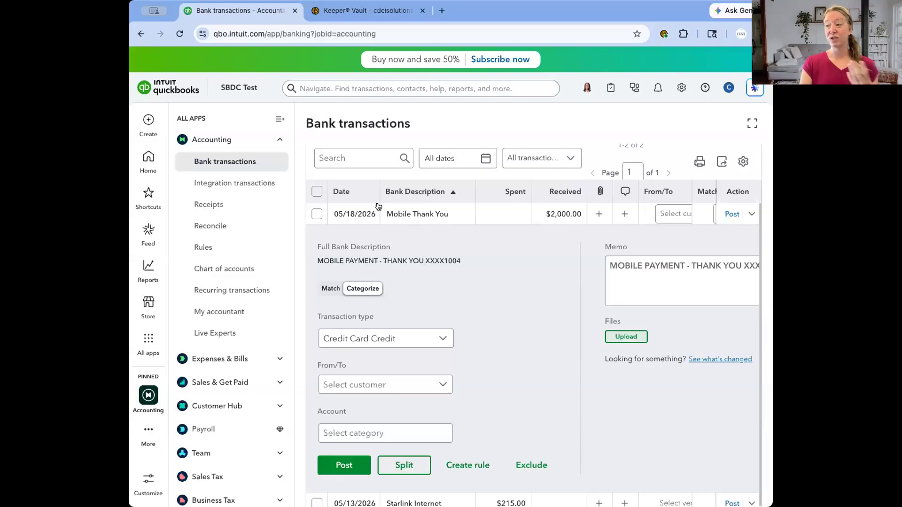
- View a blank expense form without its autofill pane and close the form without saving
left_click(149, 120)
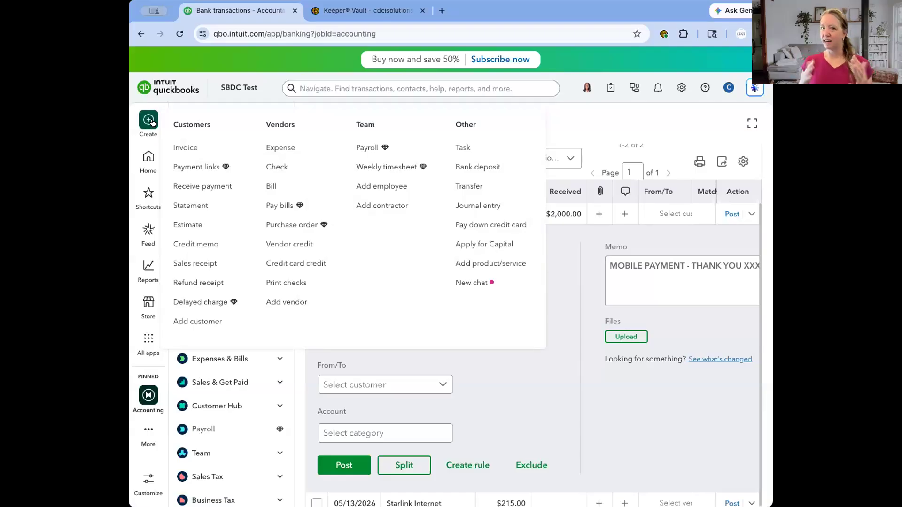
left_click(271, 147)
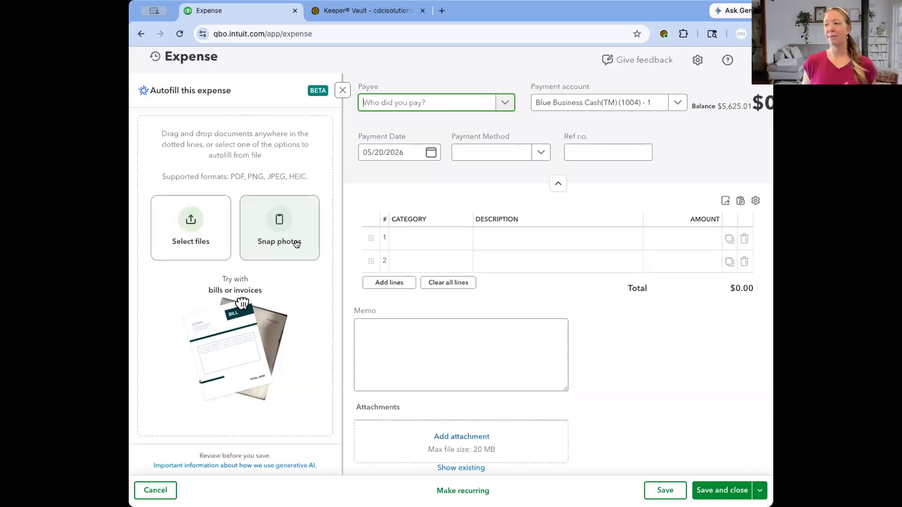
left_click(341, 91)
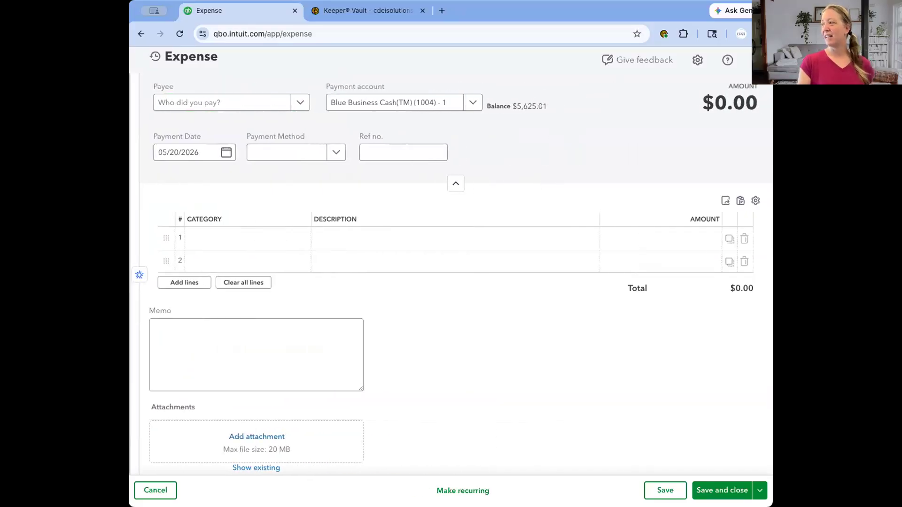
left_click(757, 60)
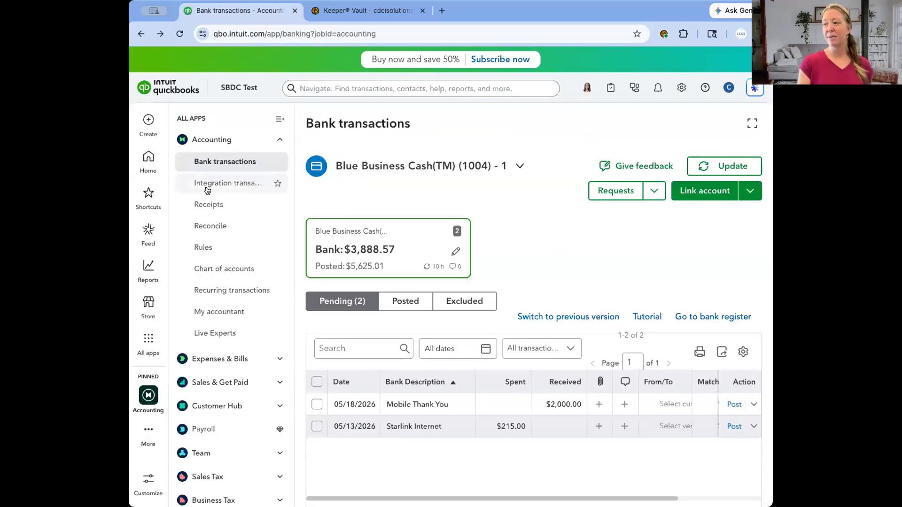
- Examine the For review and Reviewed receipt lists on the Receipts page and return to Bank transactions
left_click(202, 205)
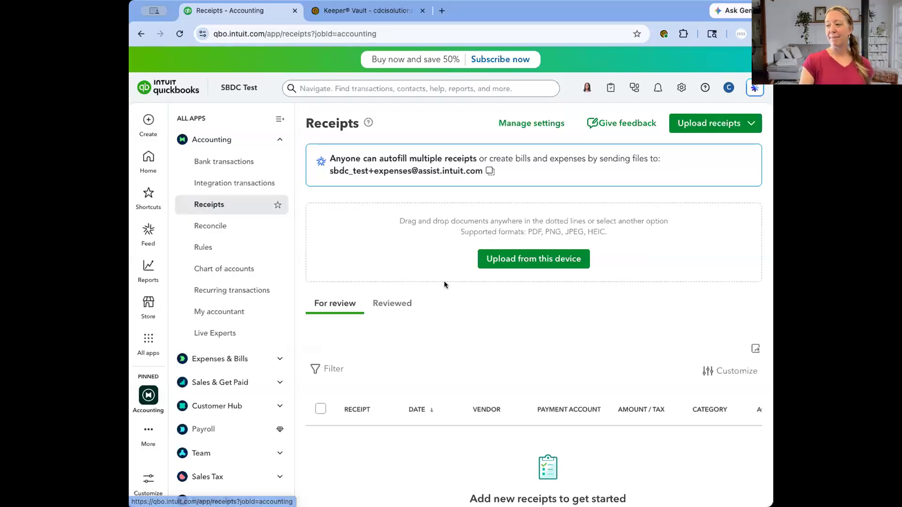
scroll(446, 295, "down", 2)
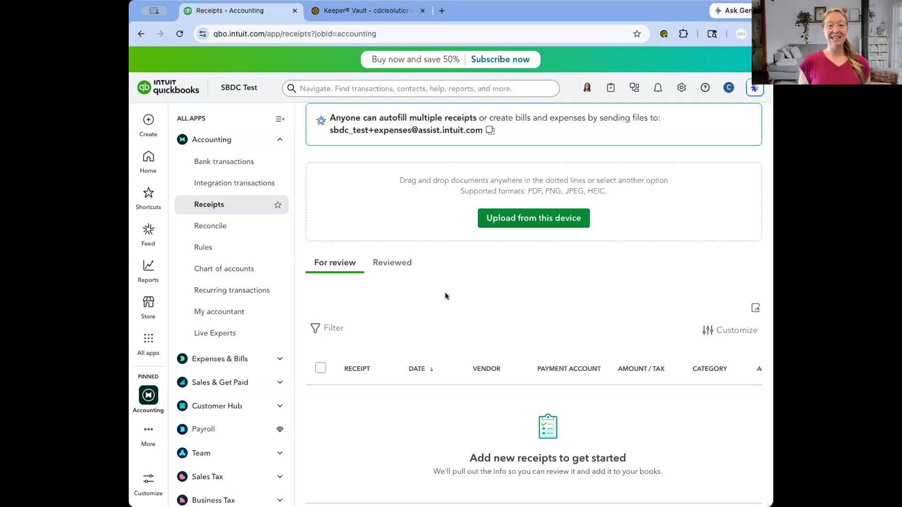
left_click(403, 265)
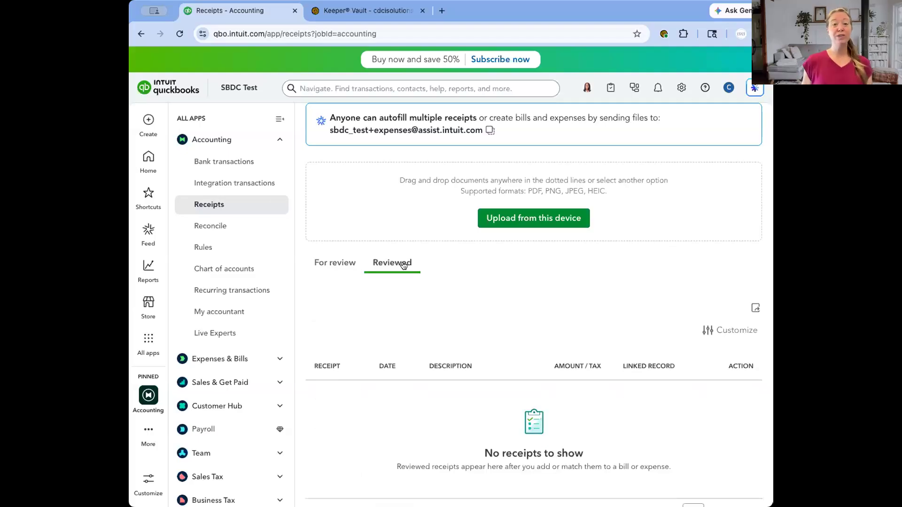
left_click(338, 257)
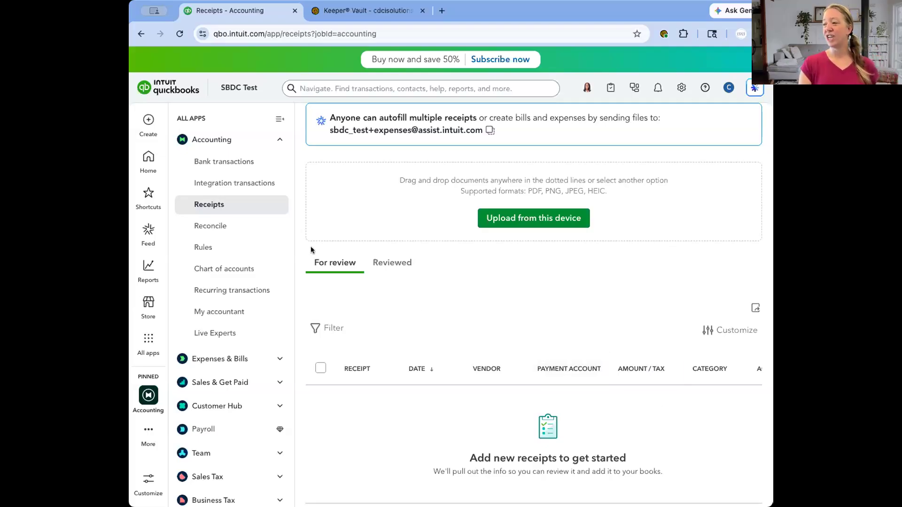
left_click(217, 163)
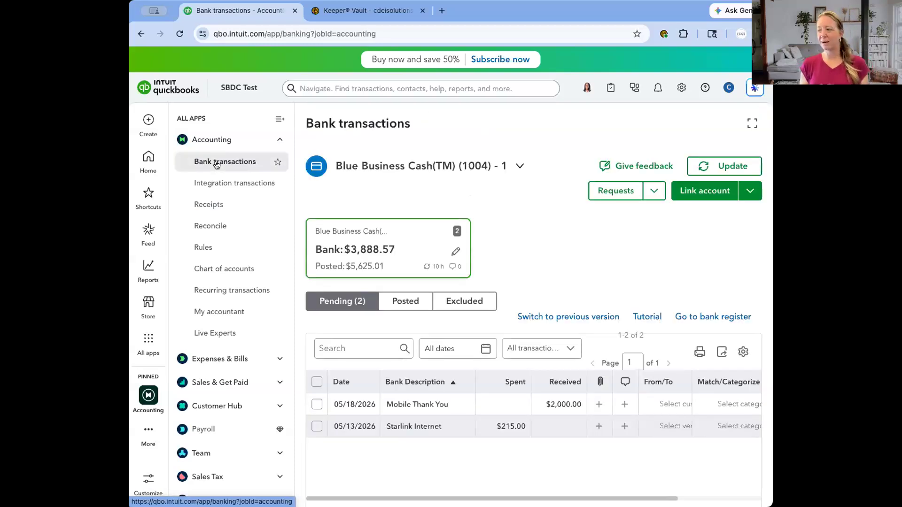
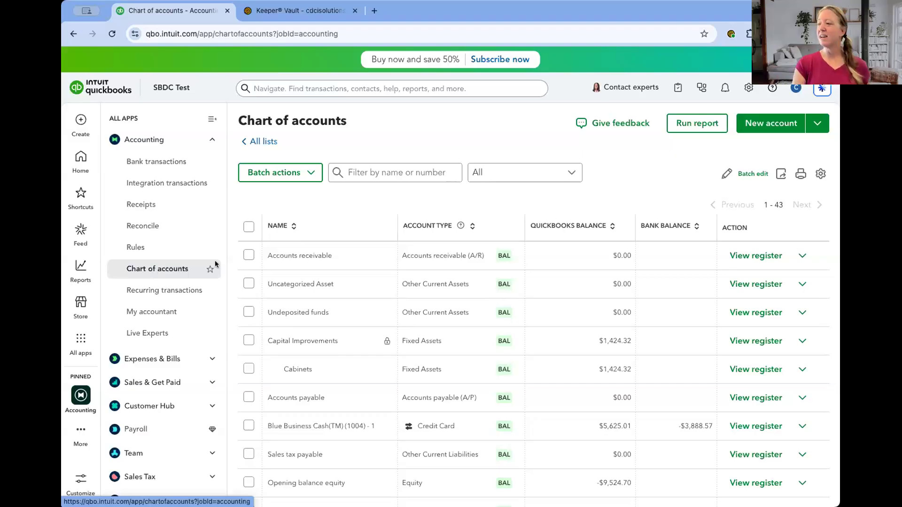
- Open the Owner investments register from the chart of accounts and start a new journal entry in it
scroll(426, 304, "down", 3)
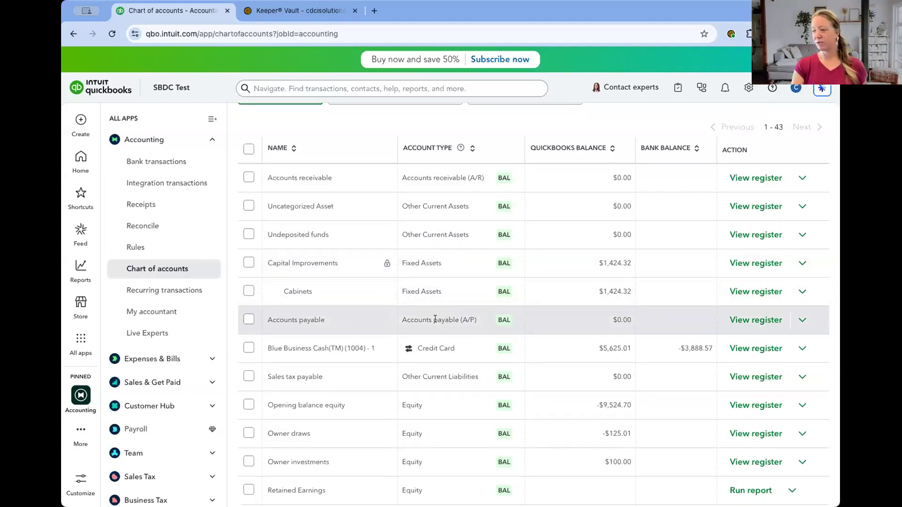
scroll(425, 375, "down", 3)
scroll(424, 374, "down", 1)
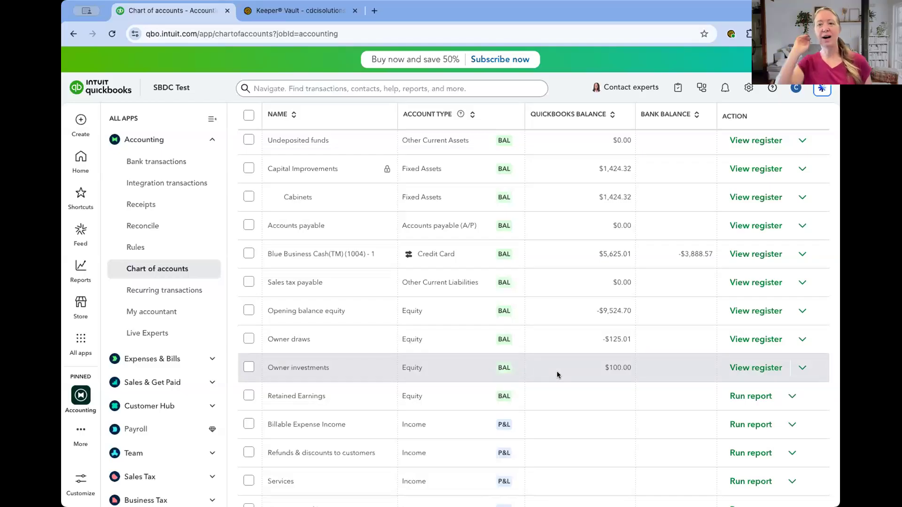
left_click(764, 369)
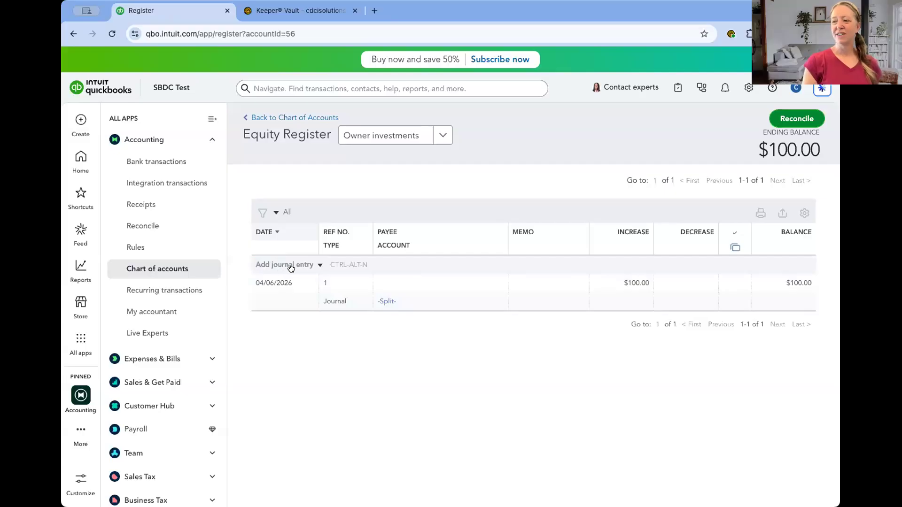
left_click(320, 265)
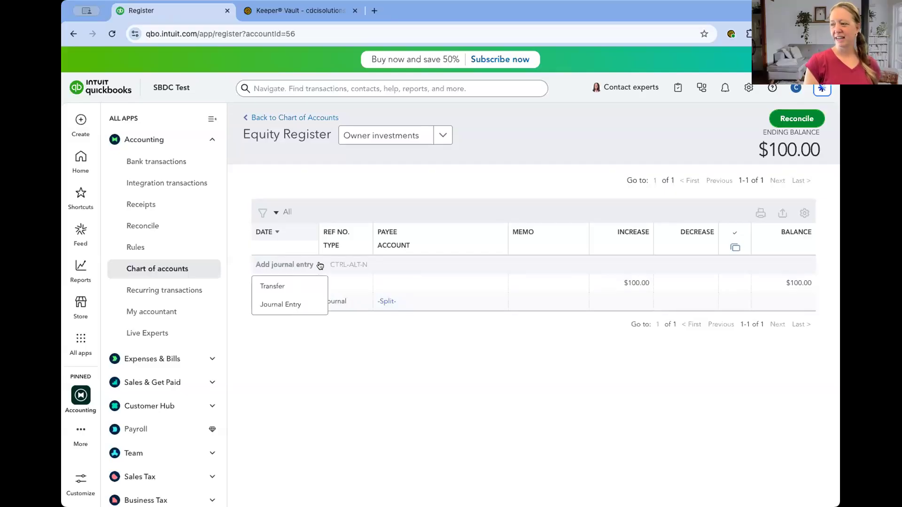
left_click(289, 305)
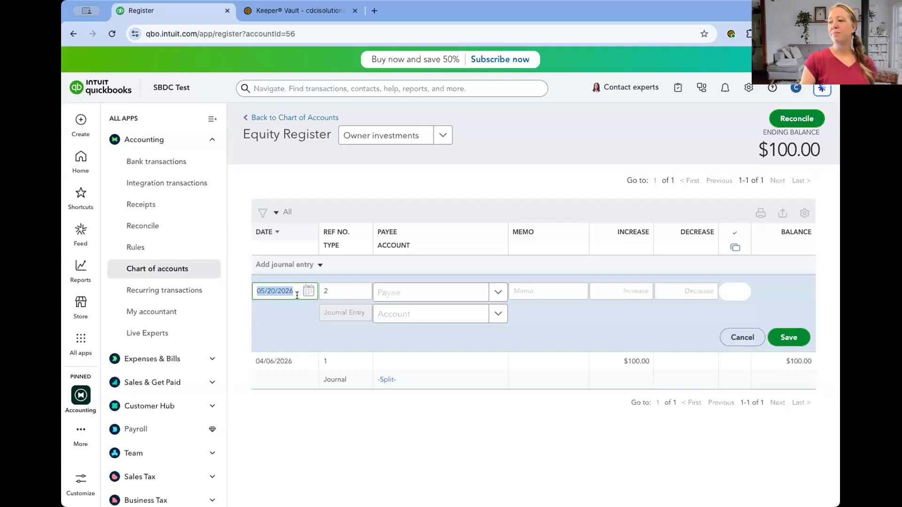
- Assign the new Owner investments journal entry to Office expenses with an increase of 200.00 and save it
left_click(402, 312)
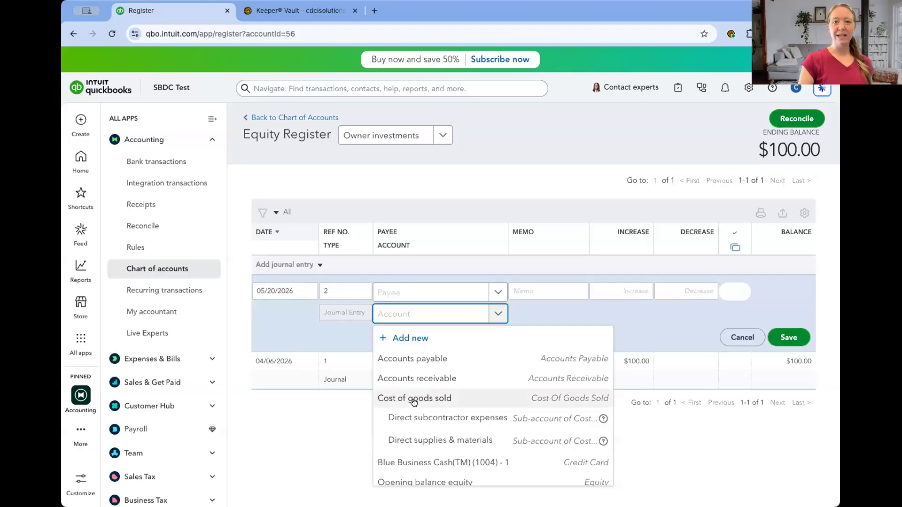
scroll(413, 399, "down", 3)
scroll(414, 403, "down", 1)
type("offi")
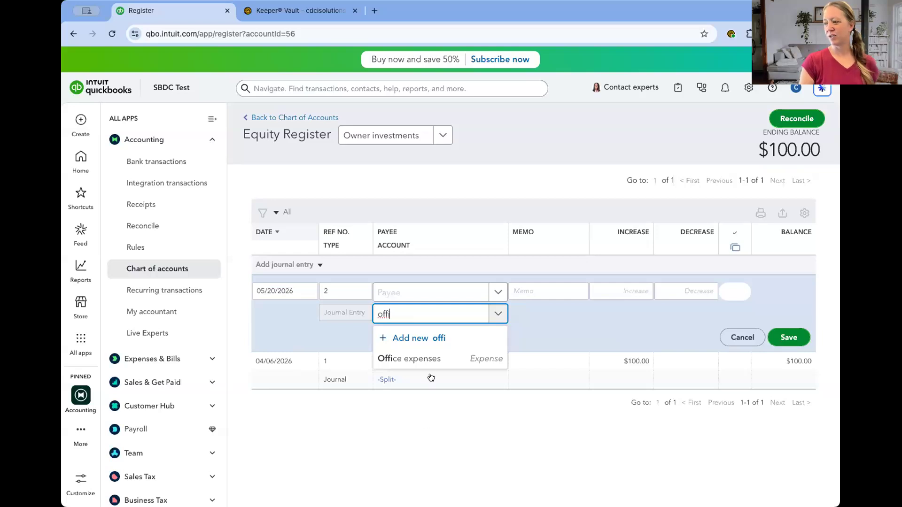
left_click(427, 363)
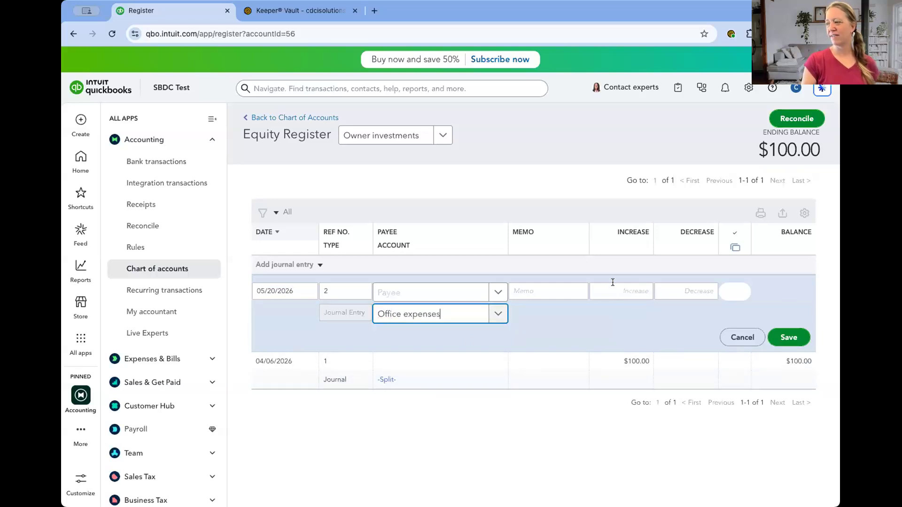
left_click(612, 288)
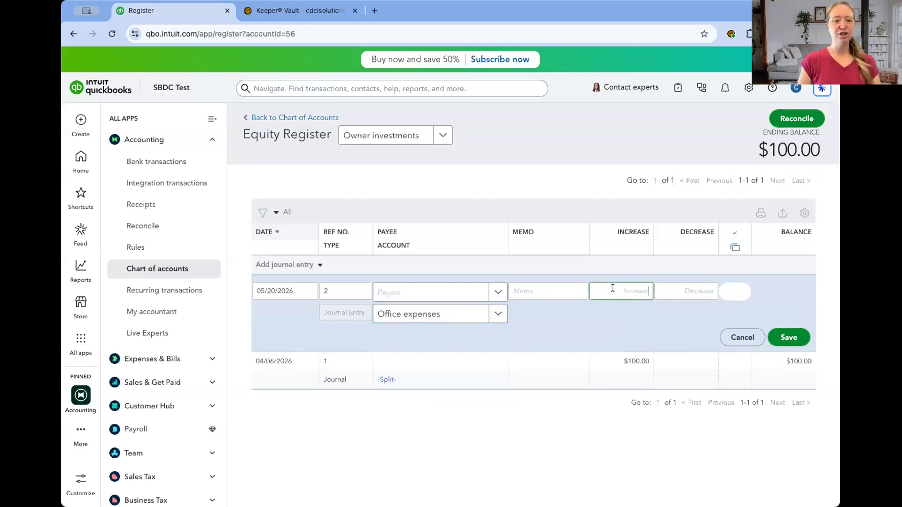
type("200")
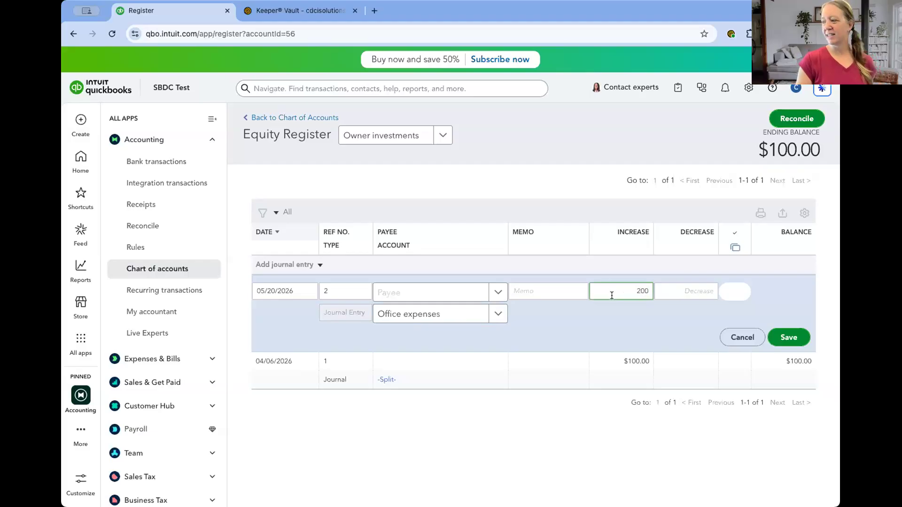
left_click(609, 325)
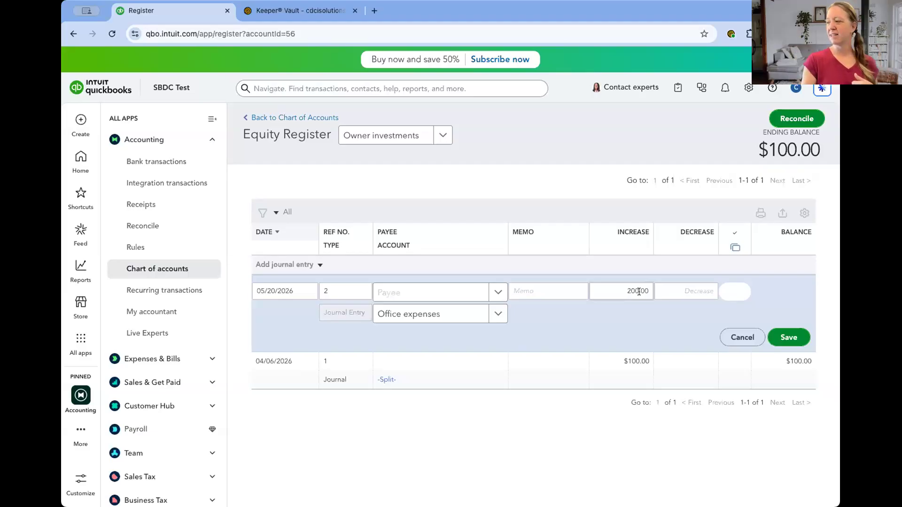
left_click(792, 338)
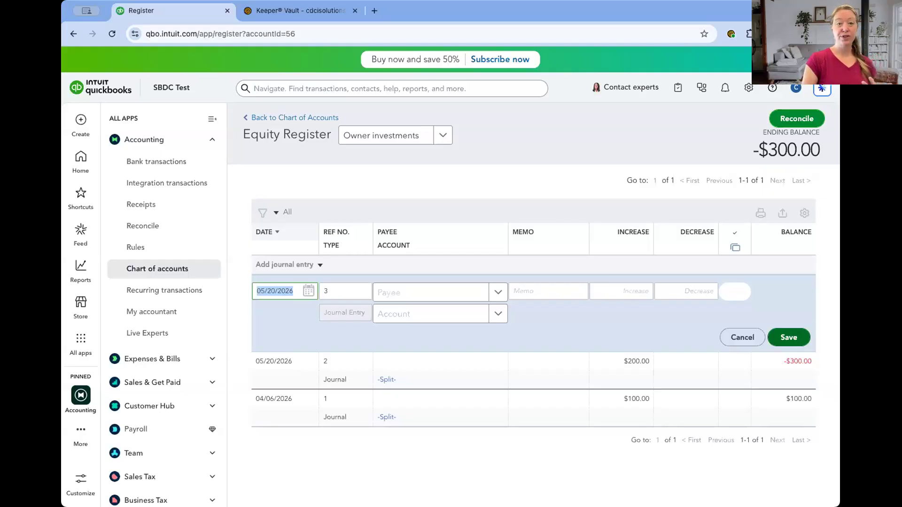
- Return to the chart of accounts, open the Owner draws register and start a new journal entry
left_click(287, 117)
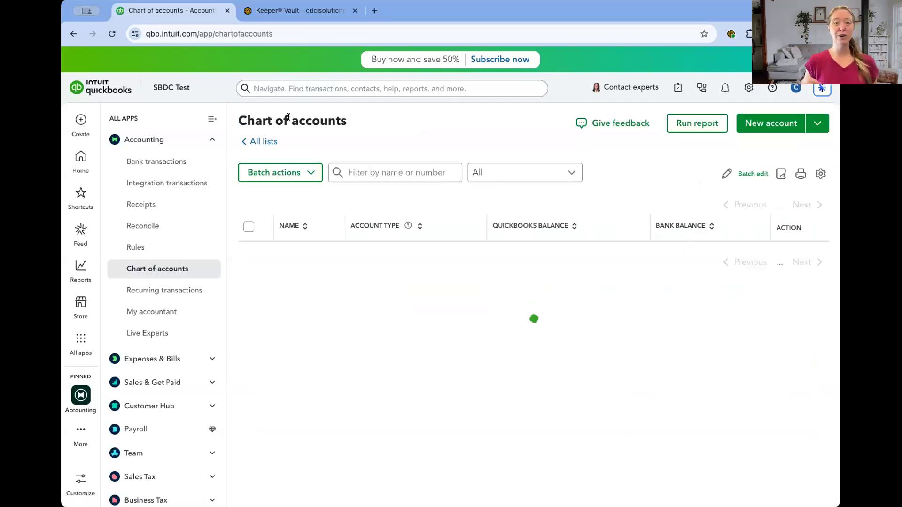
scroll(289, 121, "down", 3)
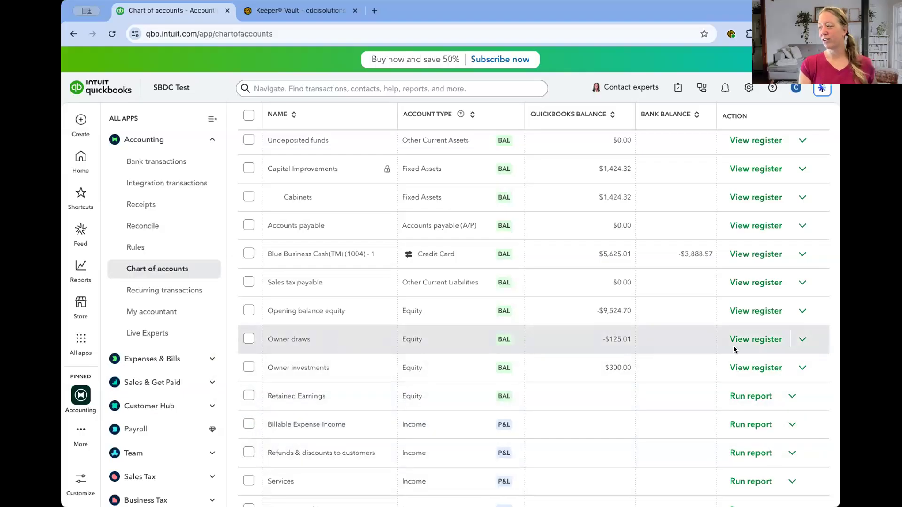
left_click(760, 341)
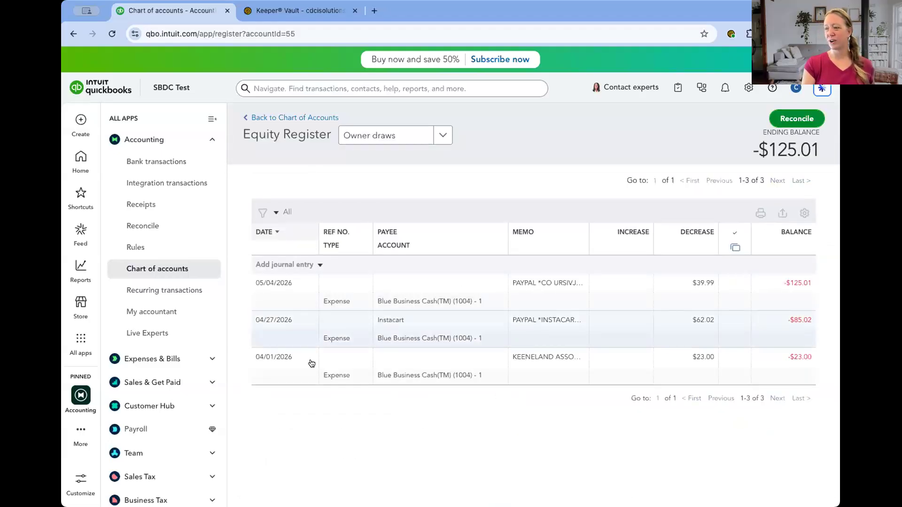
left_click(316, 265)
left_click(299, 306)
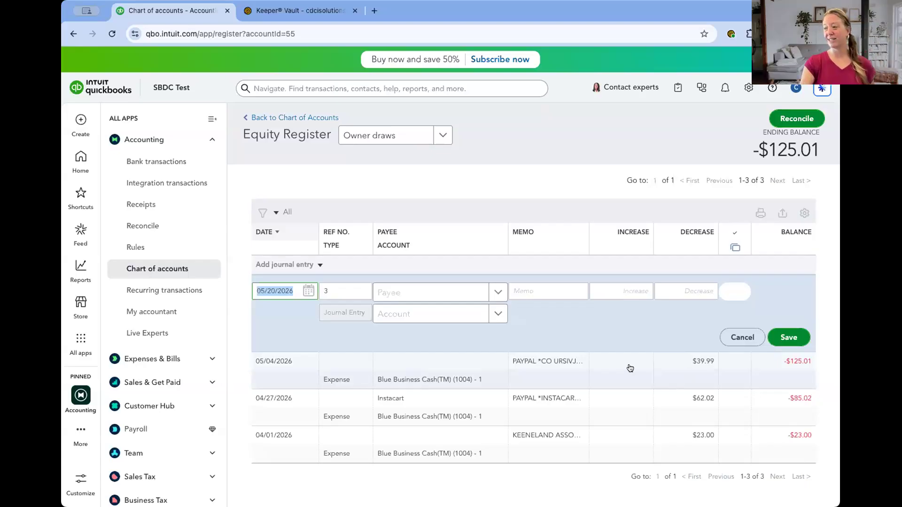
- Assign the new Owner draws journal entry to the Blue Business Cash credit card account with a decrease of 100.00 and save it
left_click(425, 316)
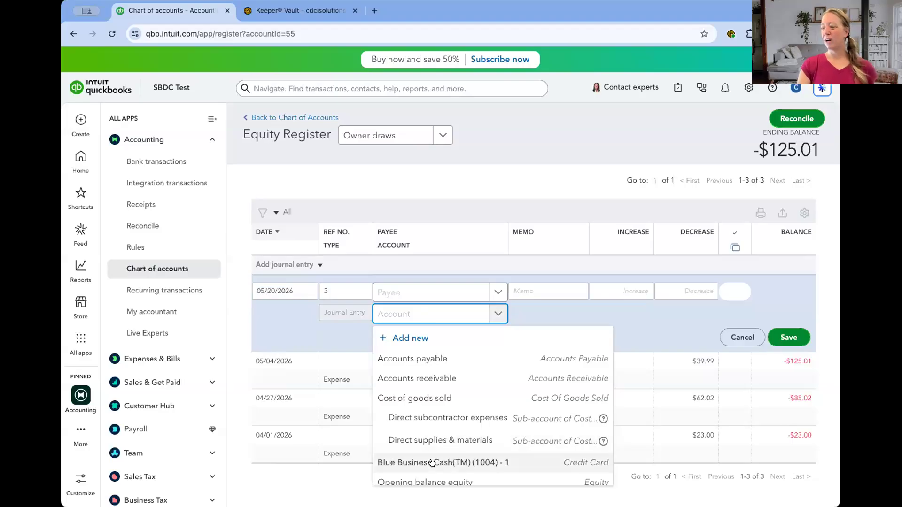
left_click(436, 462)
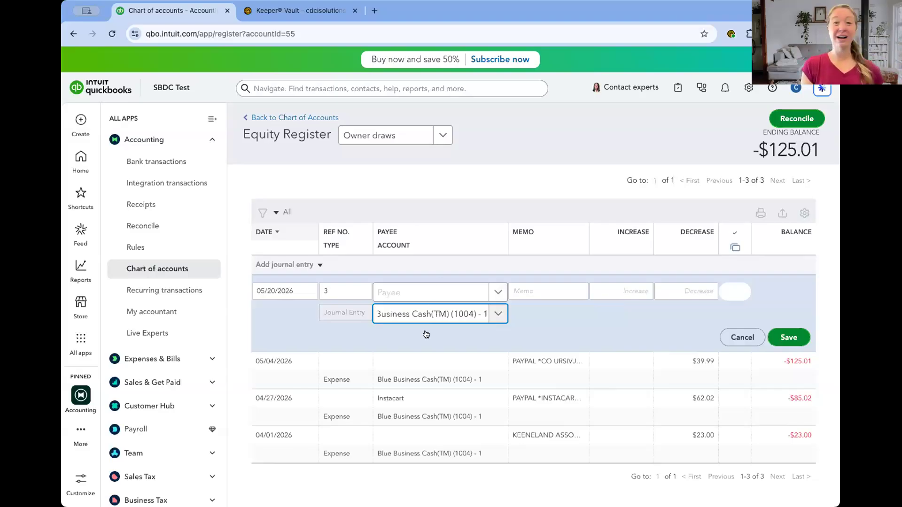
left_click(680, 285)
type("100.00")
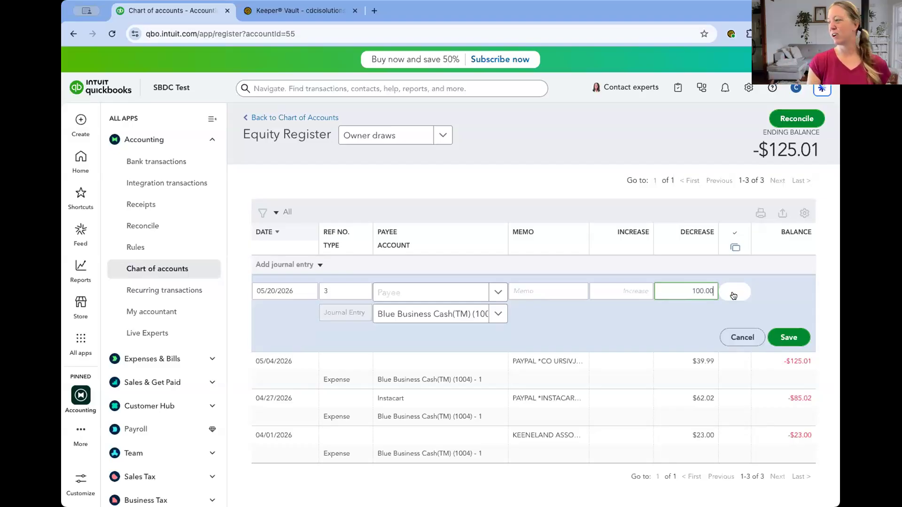
left_click(782, 336)
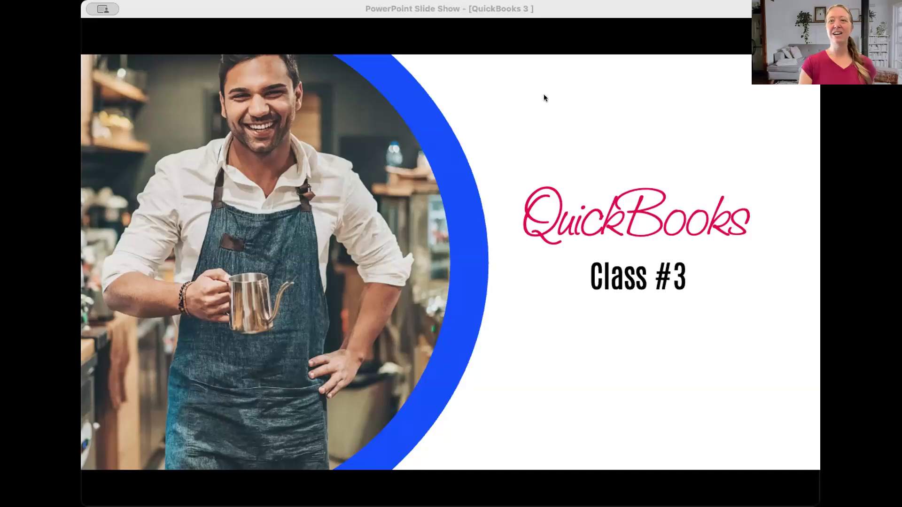
left_click(631, 7)
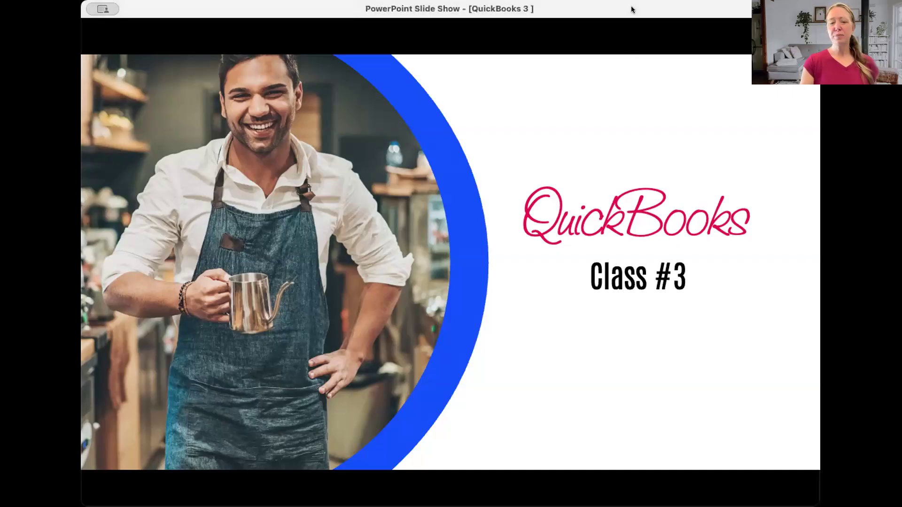
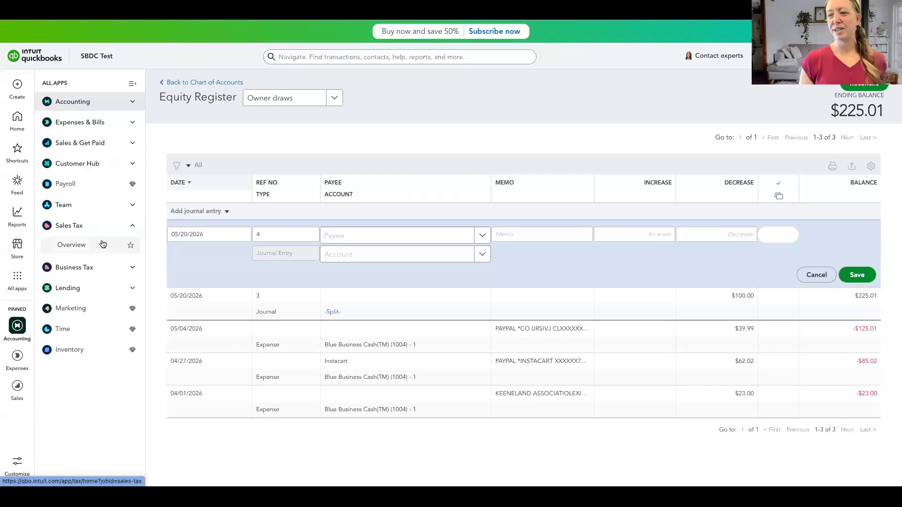
- Open the Sales Tax overview with financial info shown, start turning on sales tax and accept the business address on file
left_click(103, 244)
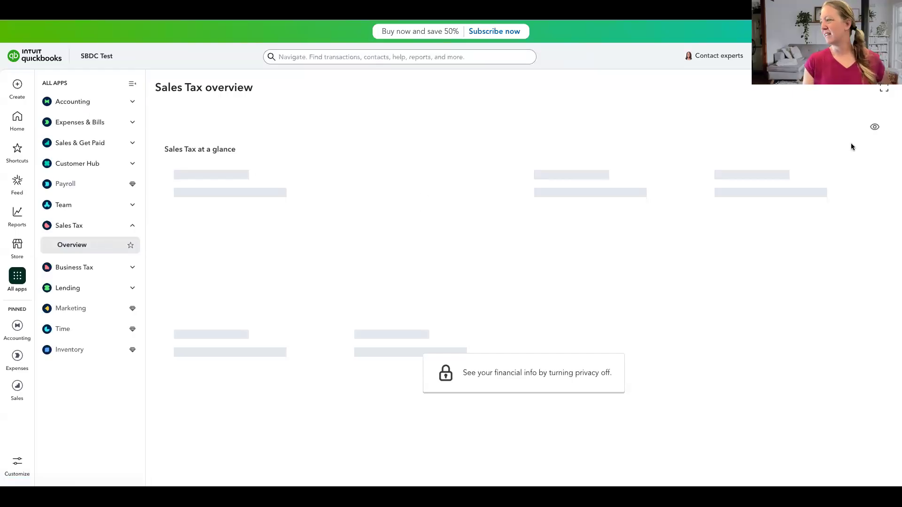
left_click(873, 128)
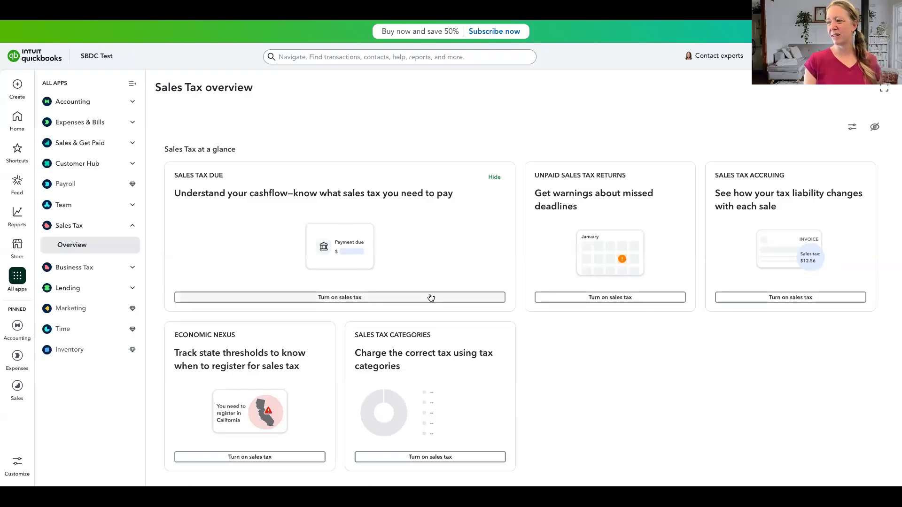
left_click(347, 297)
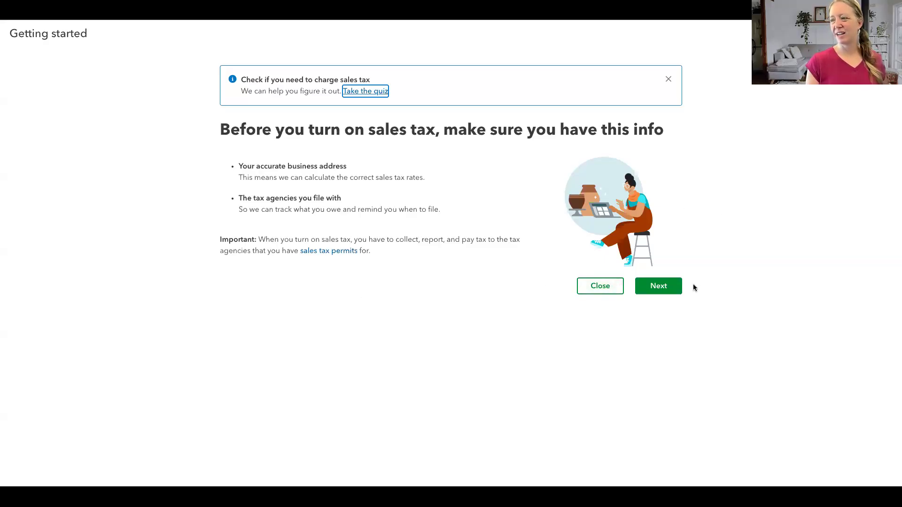
left_click(671, 292)
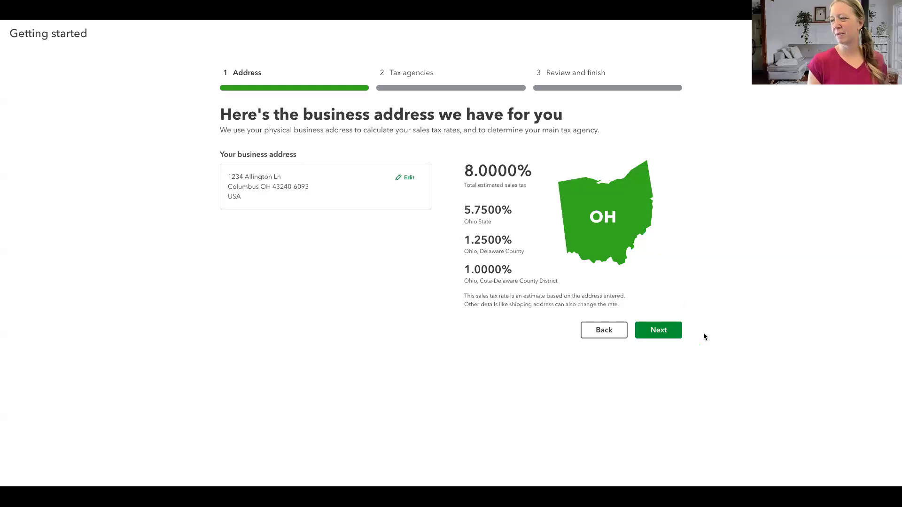
left_click(667, 332)
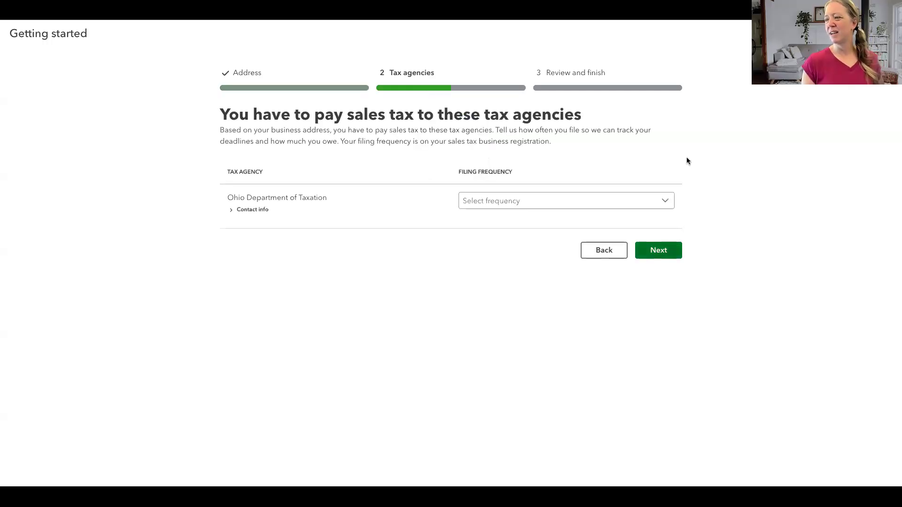
- Set the Ohio Department of Taxation filing frequency to Monthly, register no other agency and finish turning on sales tax
left_click(668, 202)
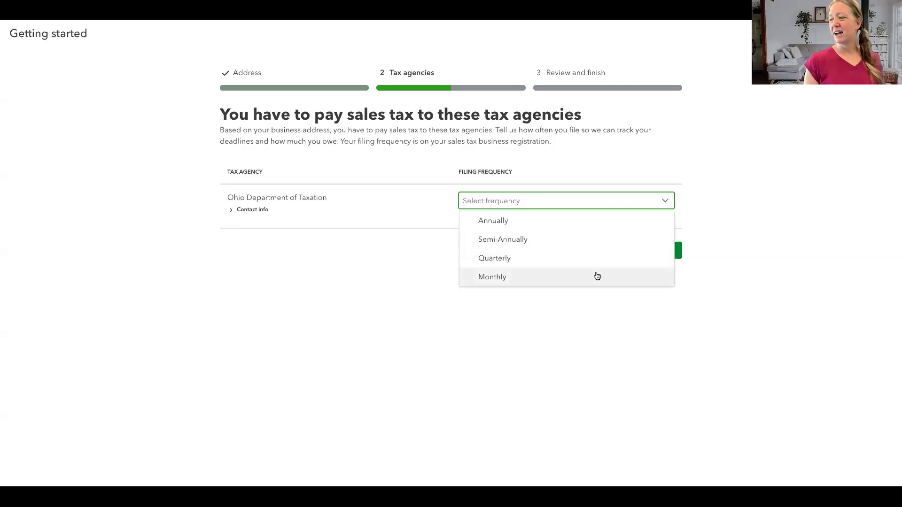
left_click(596, 276)
left_click(664, 250)
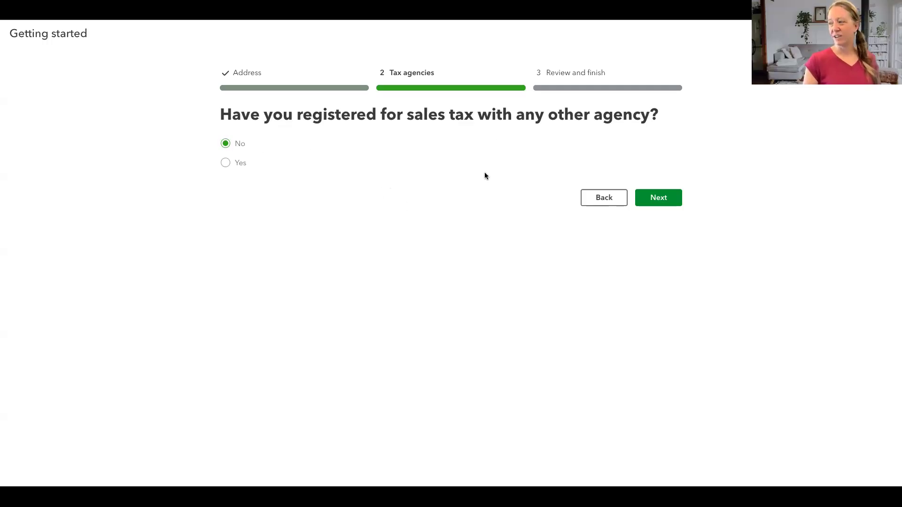
left_click(657, 198)
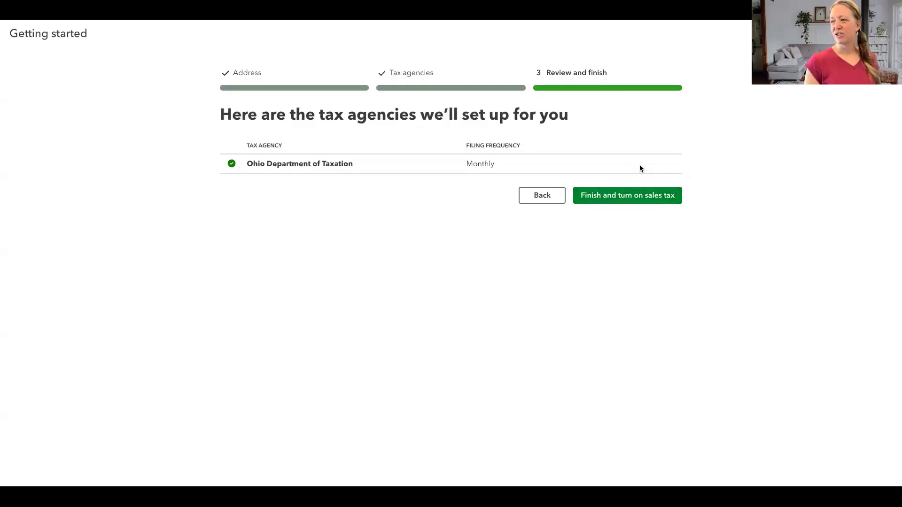
left_click(633, 195)
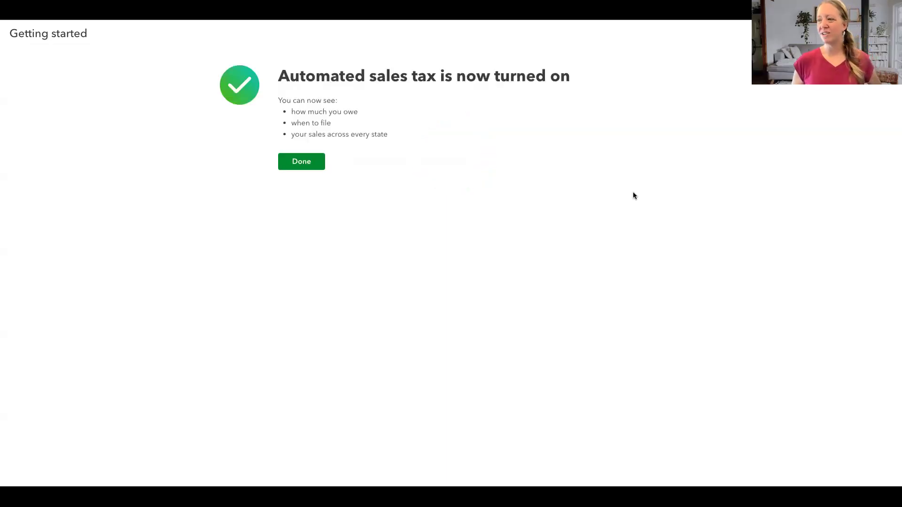
left_click(302, 162)
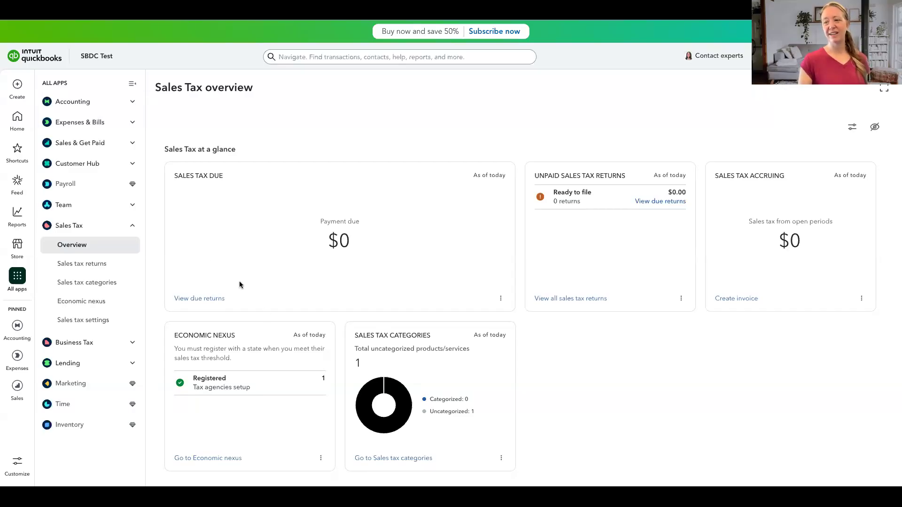
- Open the sales tax returns and view the summary of the open May return for the Ohio Department of Taxation
left_click(77, 265)
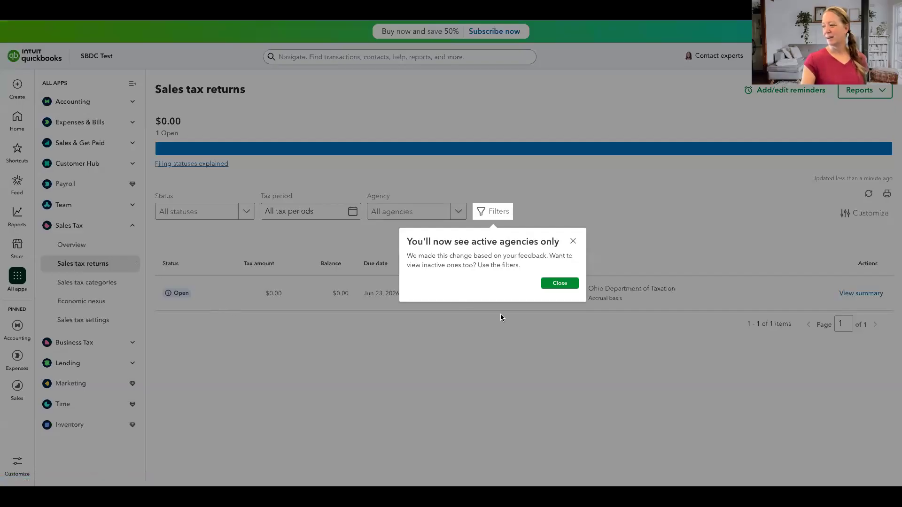
left_click(566, 282)
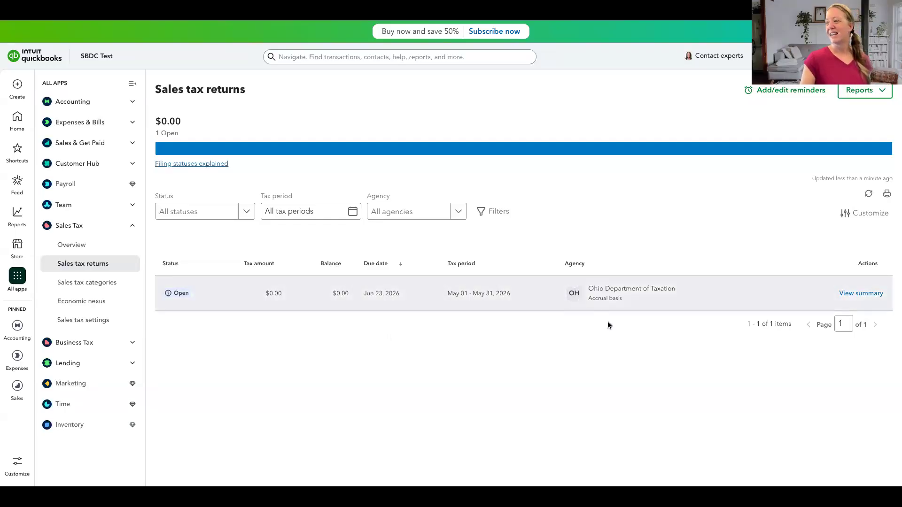
left_click(853, 293)
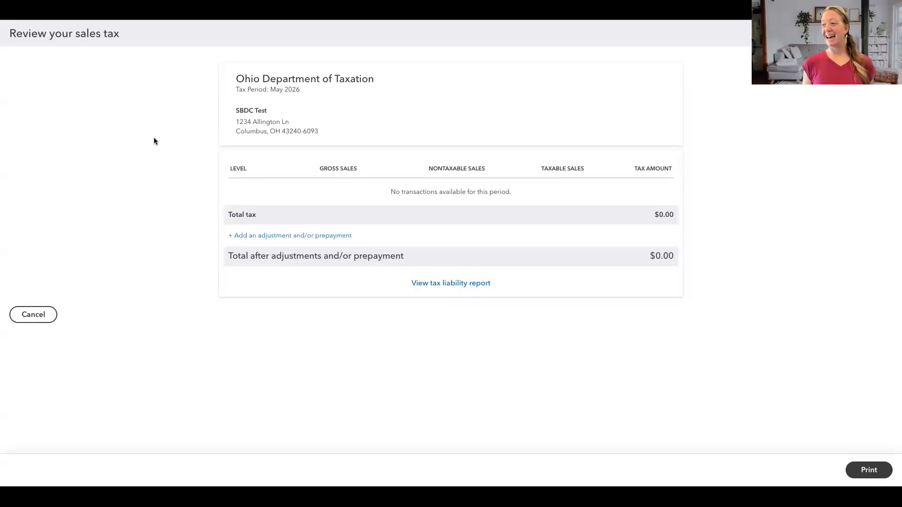
- Start a sales tax adjustment with the reason Credit / Discount, check its account choices, discard it and close the return summary
left_click(292, 236)
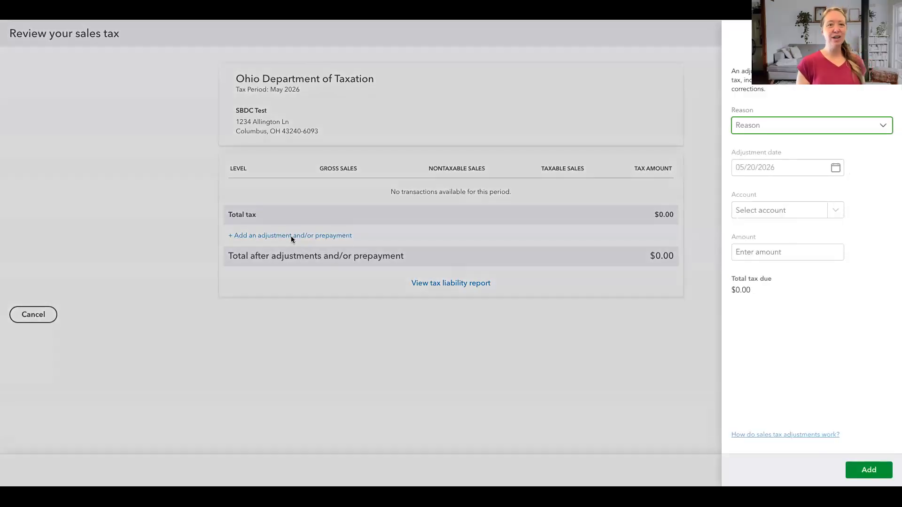
left_click(884, 126)
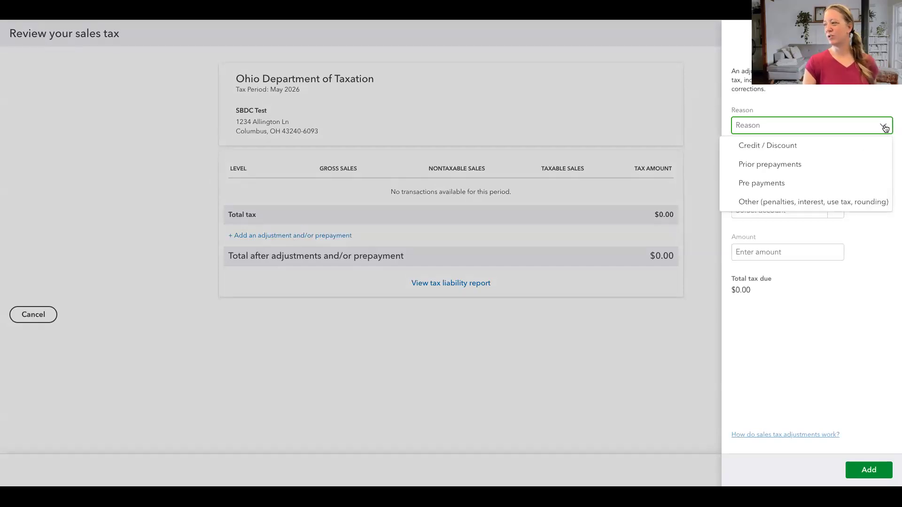
left_click(787, 147)
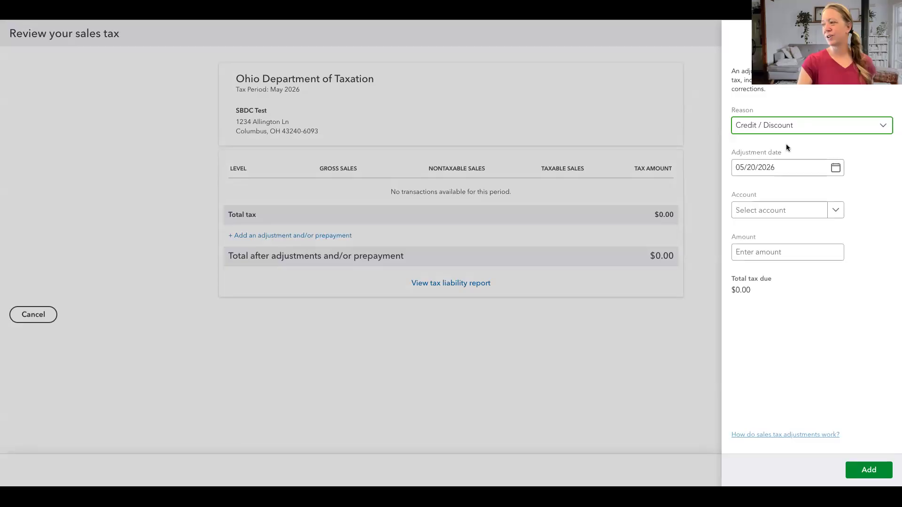
left_click(834, 210)
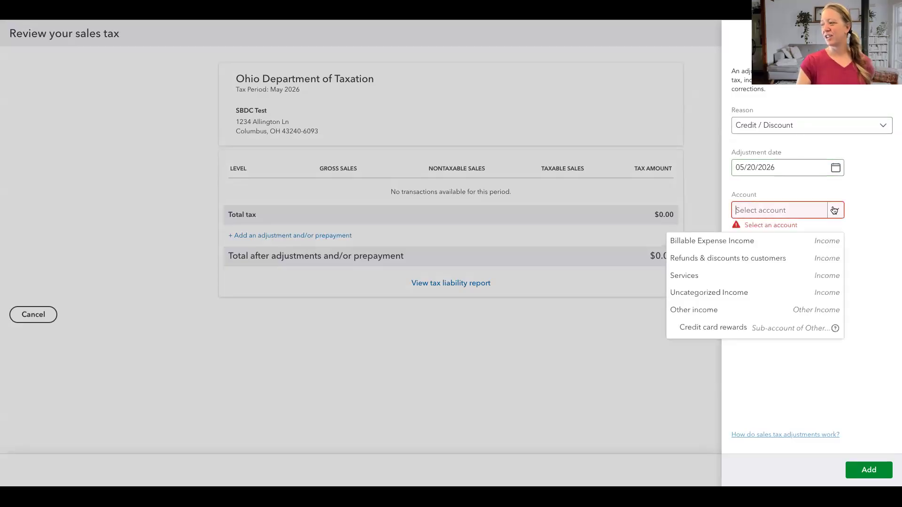
left_click(864, 251)
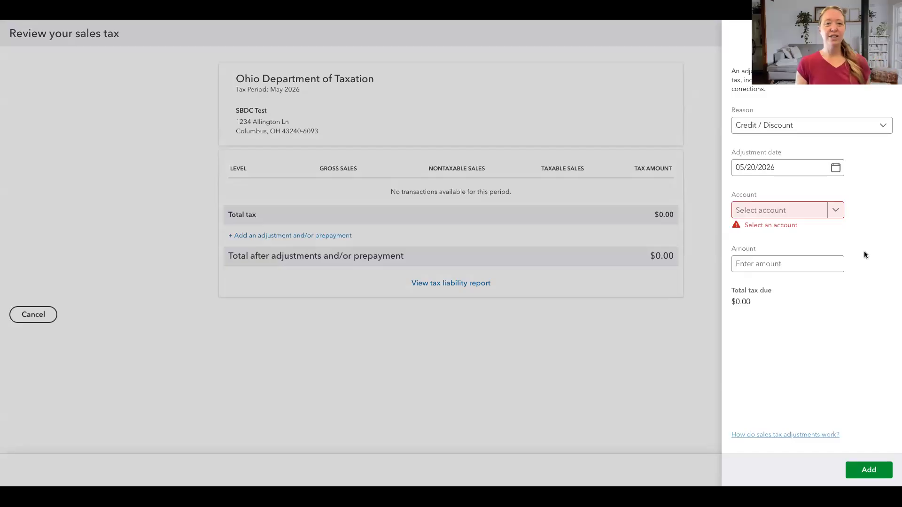
key("Escape")
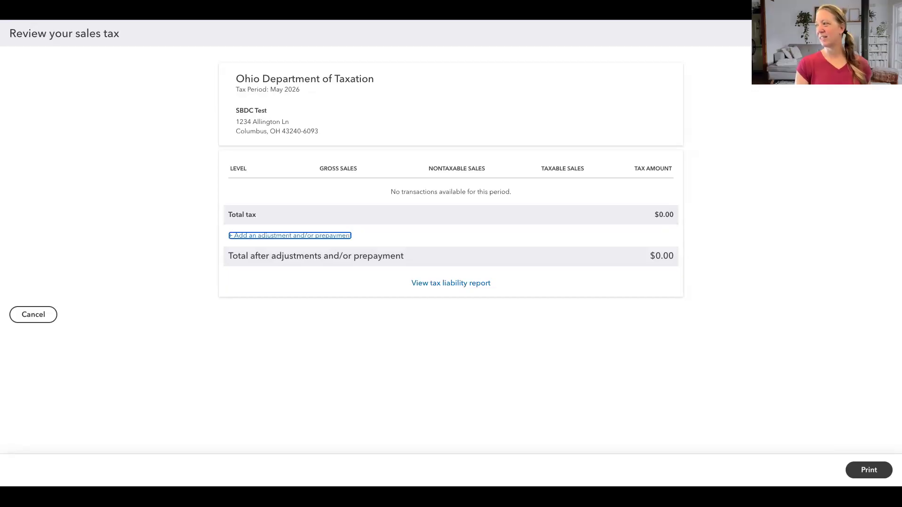
left_click(887, 33)
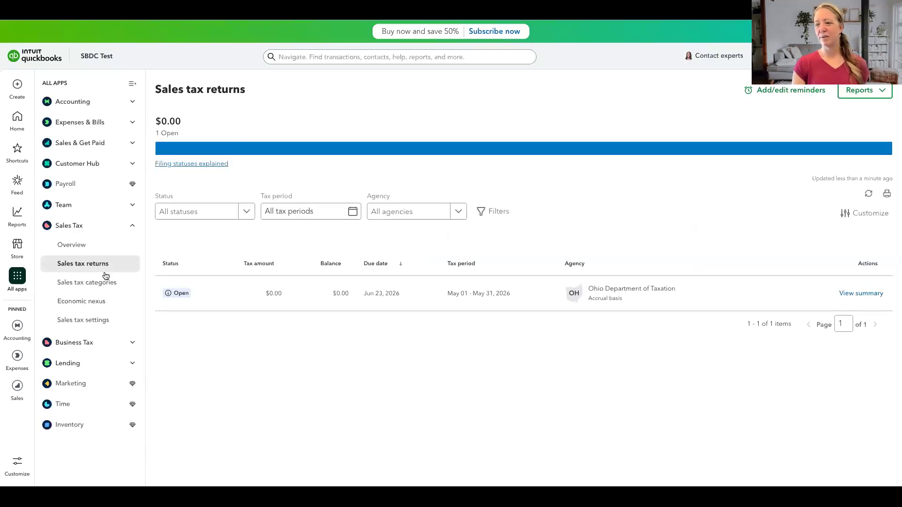
- Review the sales tax categories and the sales tax settings for agencies and custom rates, and go back to sales tax
left_click(93, 285)
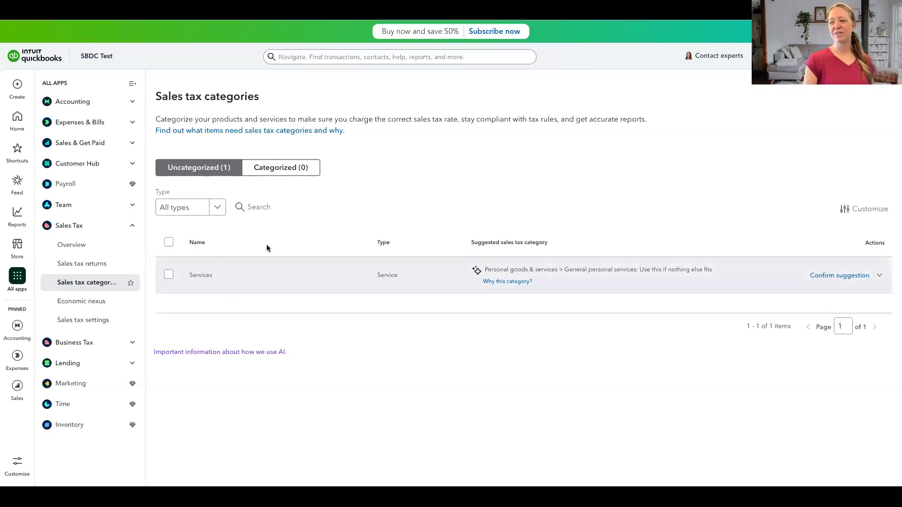
left_click(73, 319)
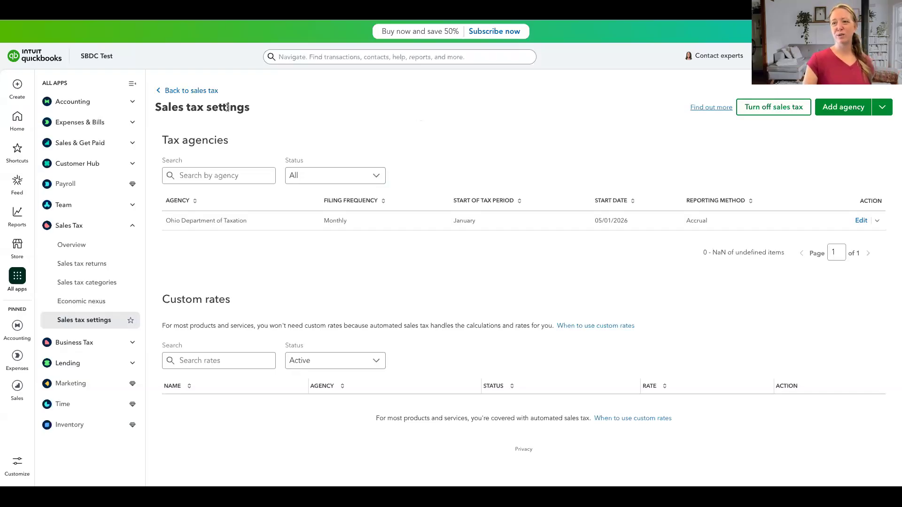
left_click(184, 91)
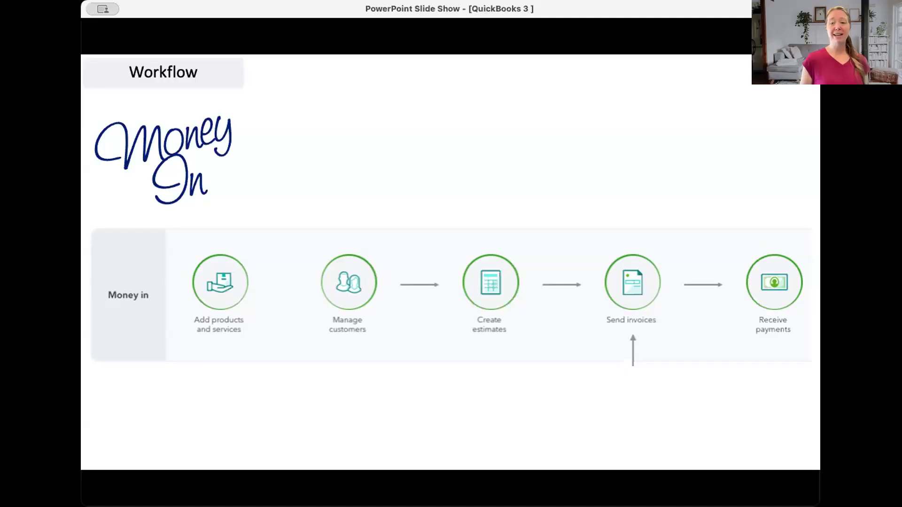
key("Right")
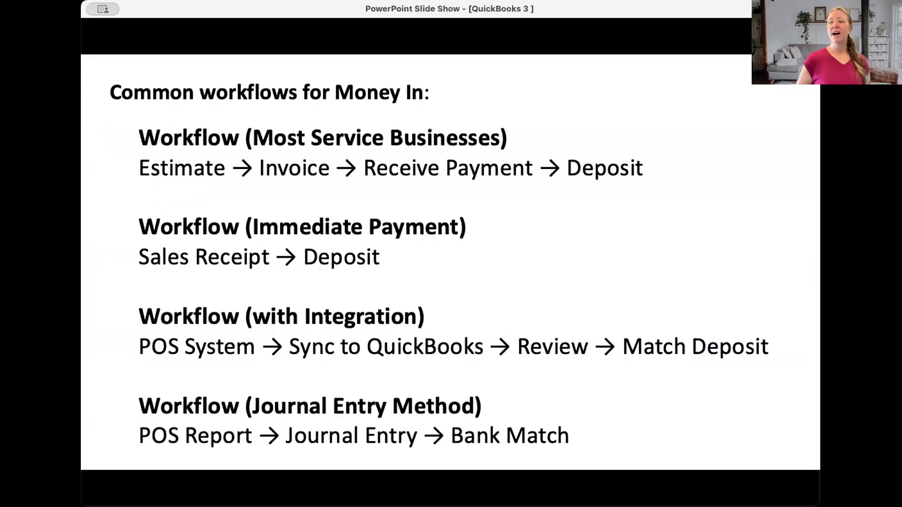
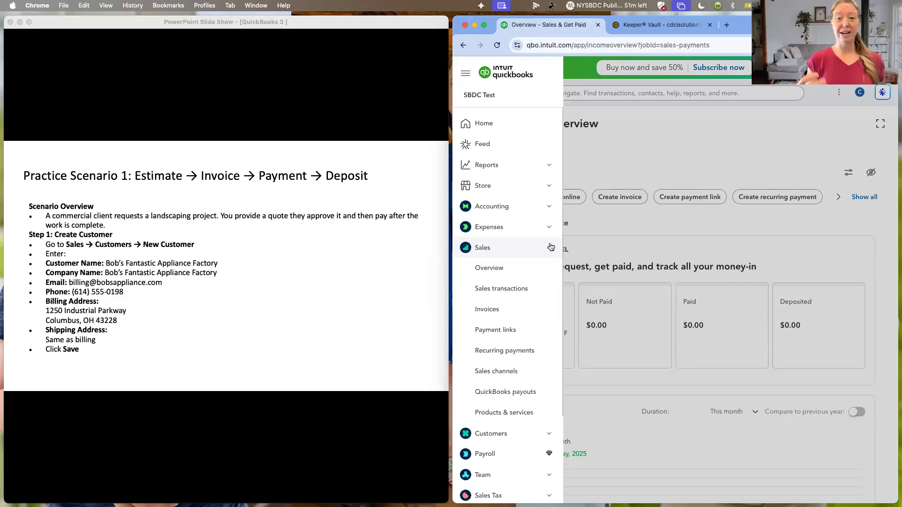
- Go to the home page, widen the browser window over the slides and reload home with the full navigation
left_click(508, 124)
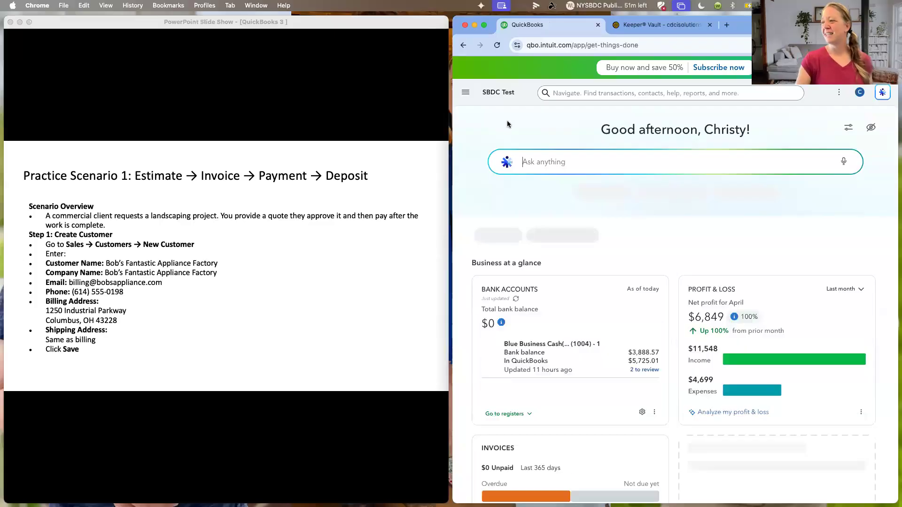
left_click_drag(453, 115, 211, 142)
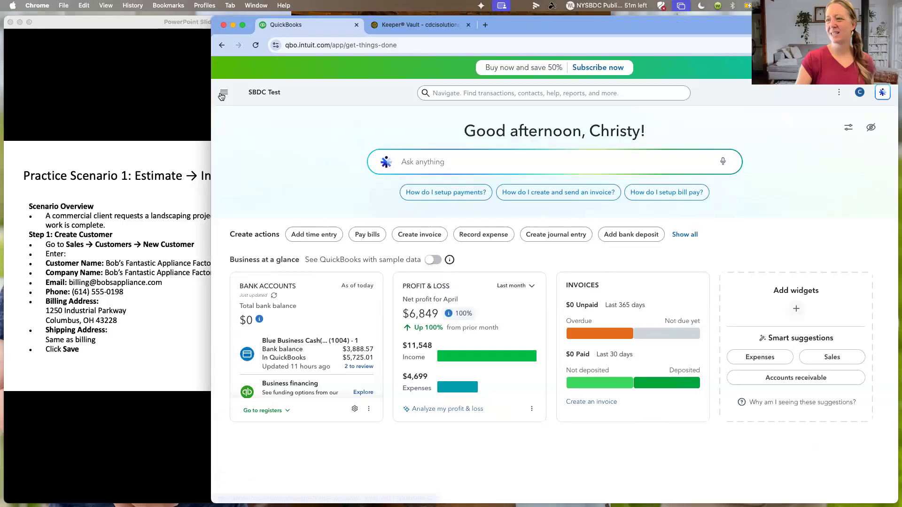
left_click(221, 96)
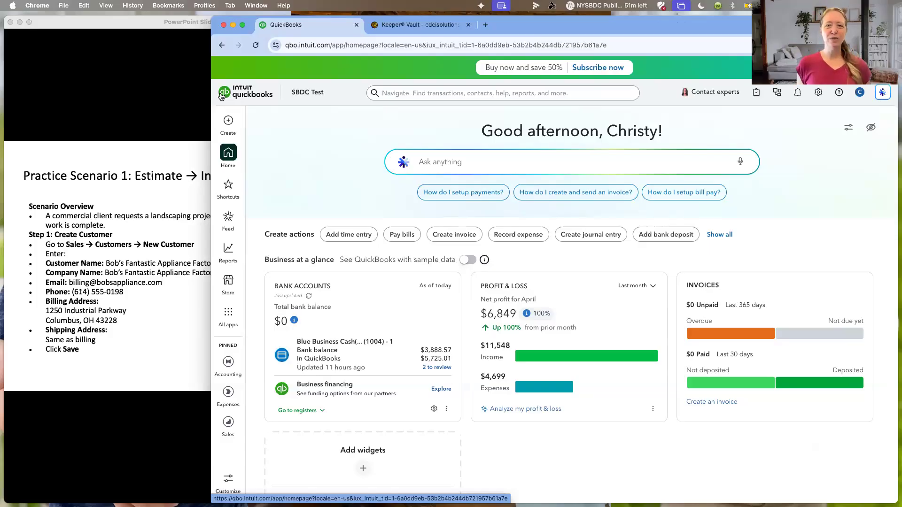
- Review the choices for creating transactions, the accounting and sales areas, and the company settings
left_click(229, 122)
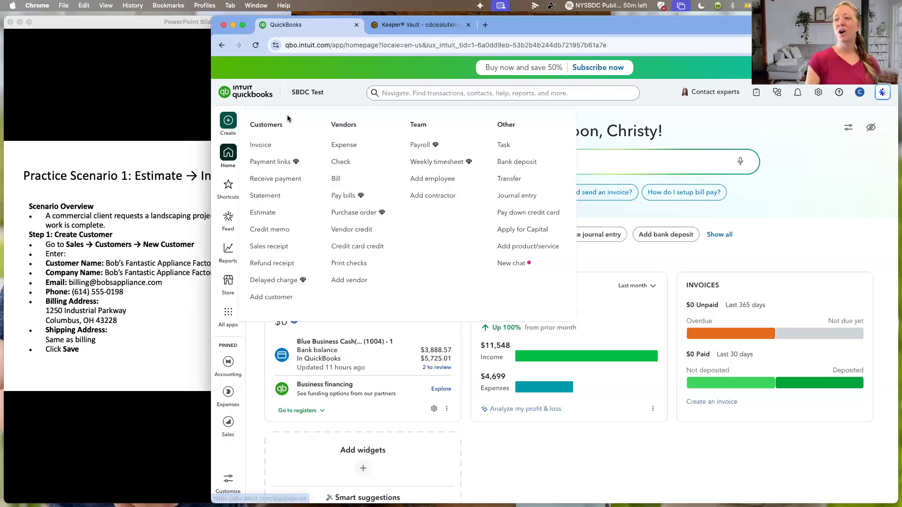
left_click(227, 158)
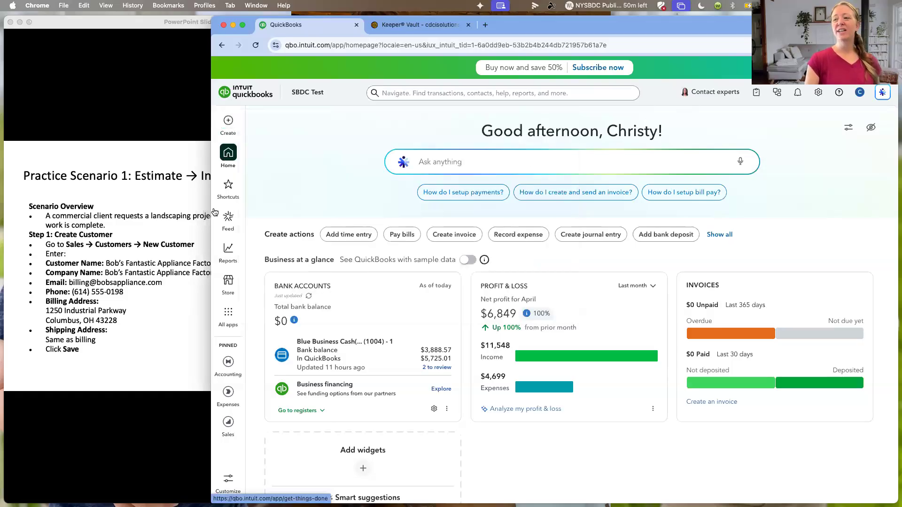
mouse_move(228, 369)
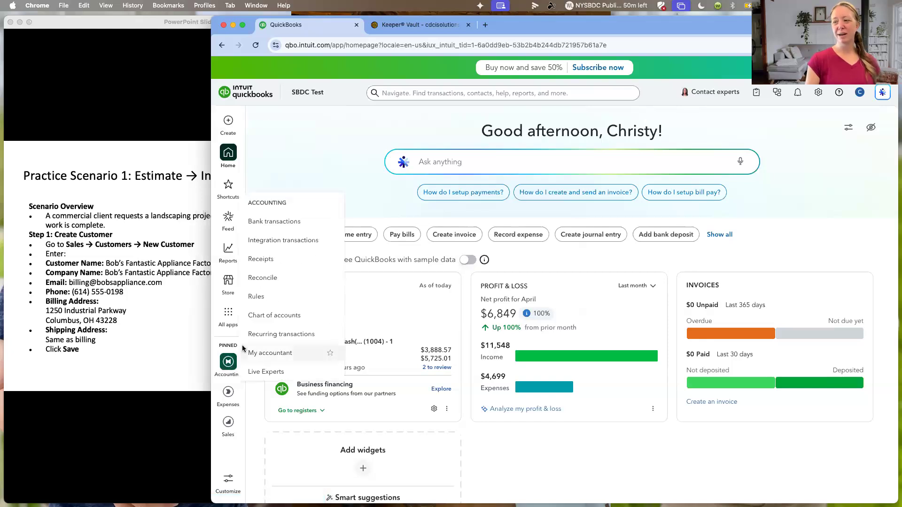
mouse_move(230, 424)
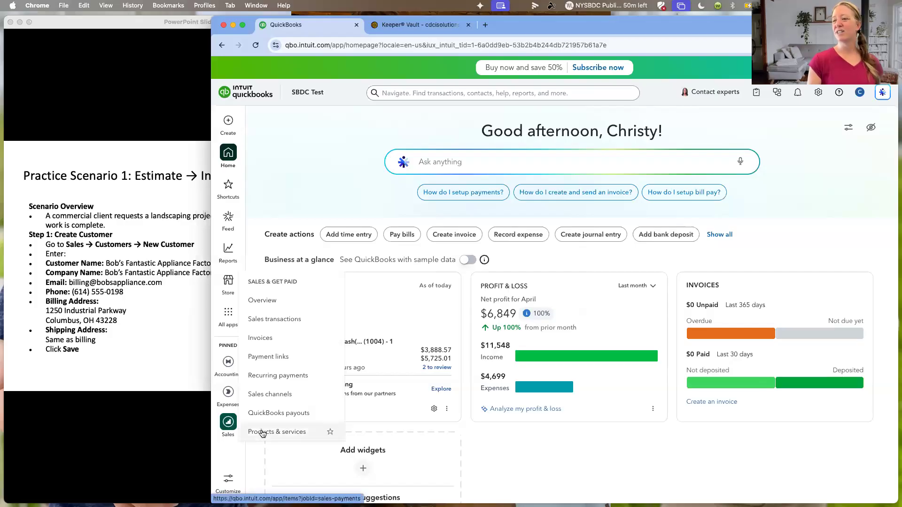
left_click(817, 95)
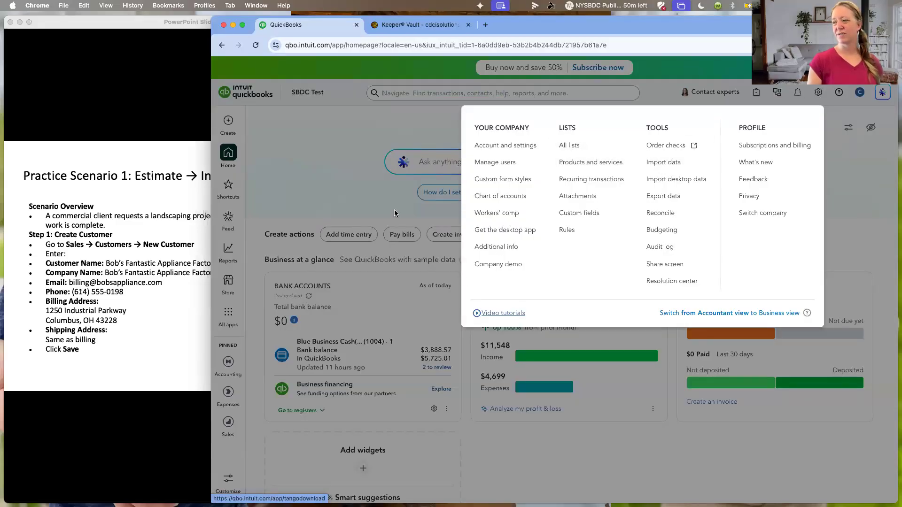
left_click(252, 287)
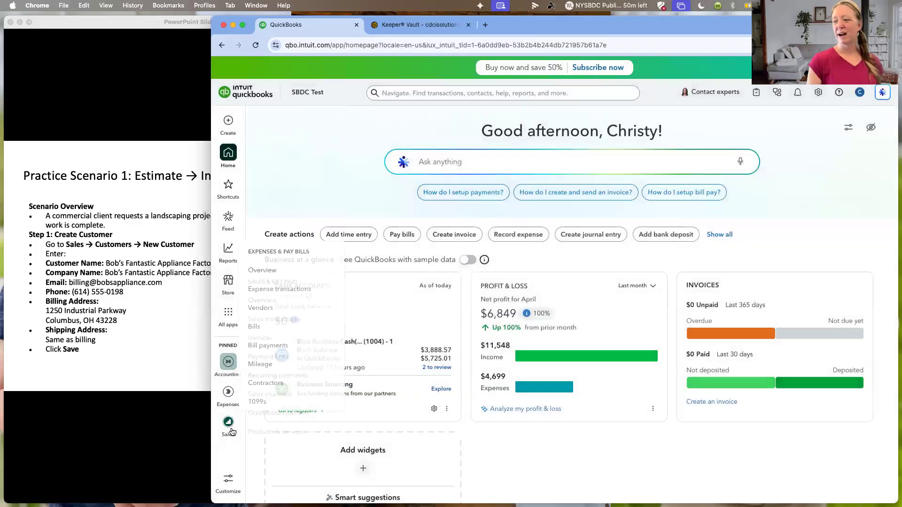
- Start a new item in Products & services, named Test, with the item type Non-inventory item
left_click(268, 439)
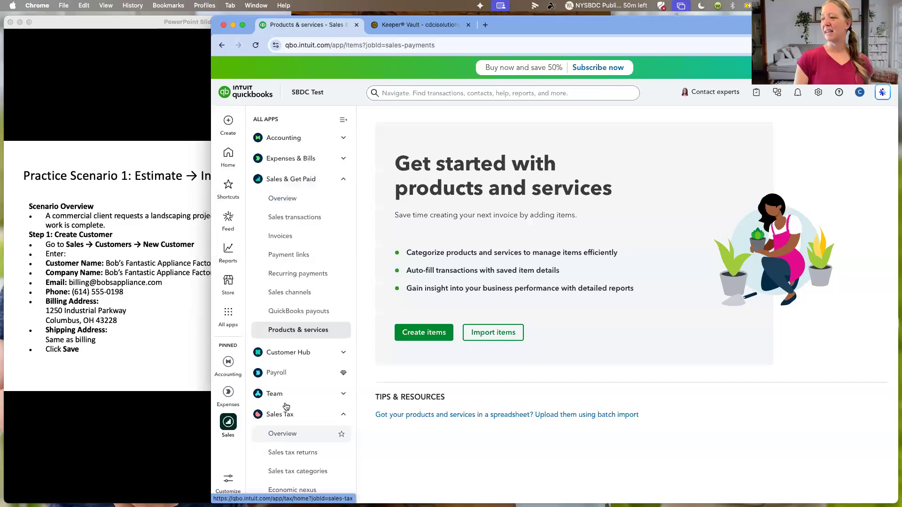
left_click(433, 334)
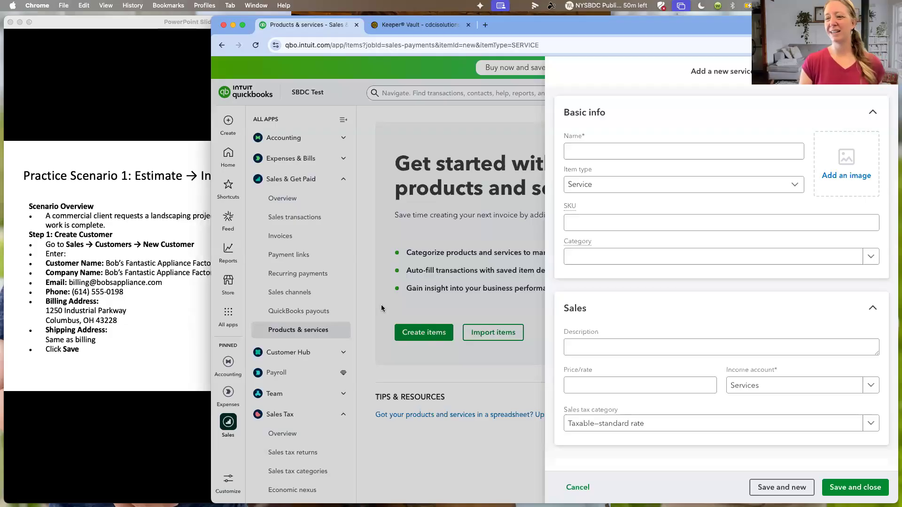
left_click(577, 148)
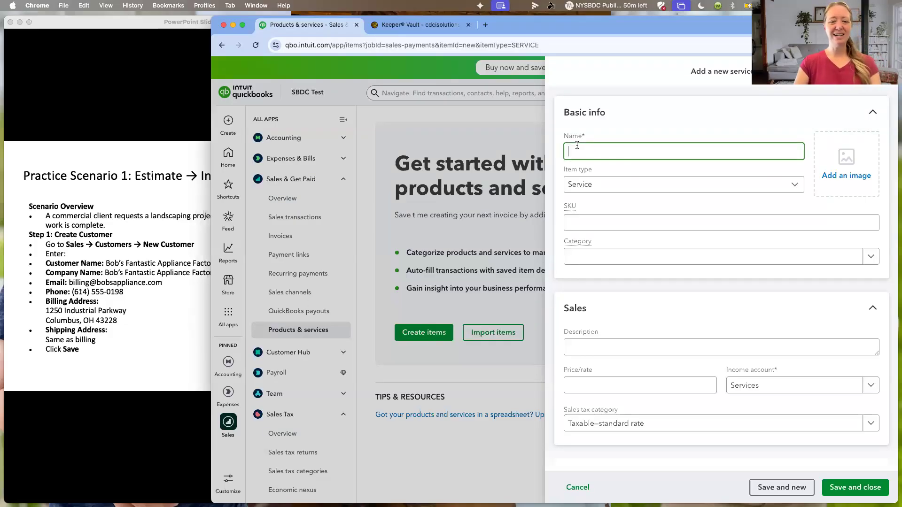
type("Test")
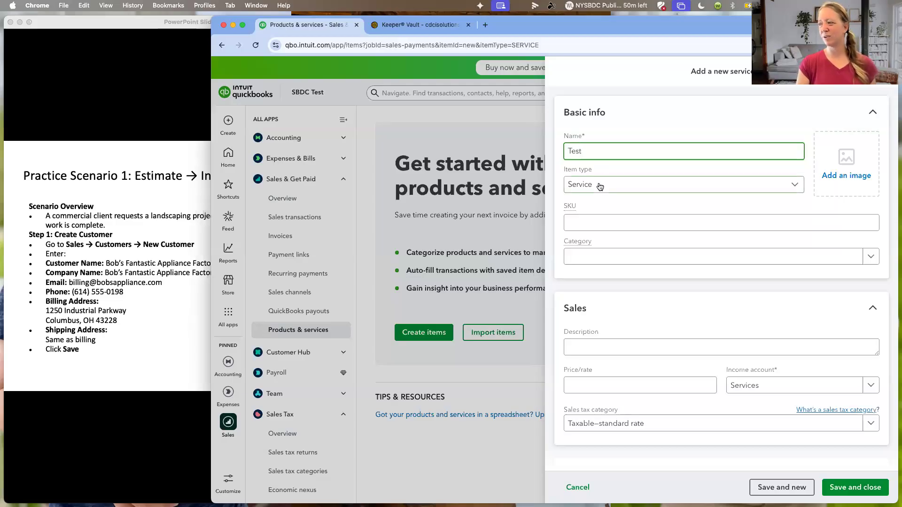
left_click(600, 187)
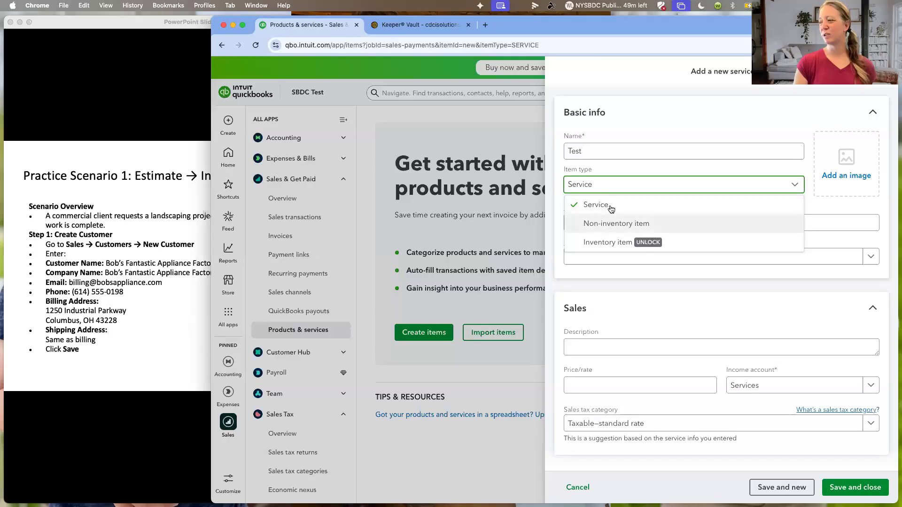
left_click(610, 223)
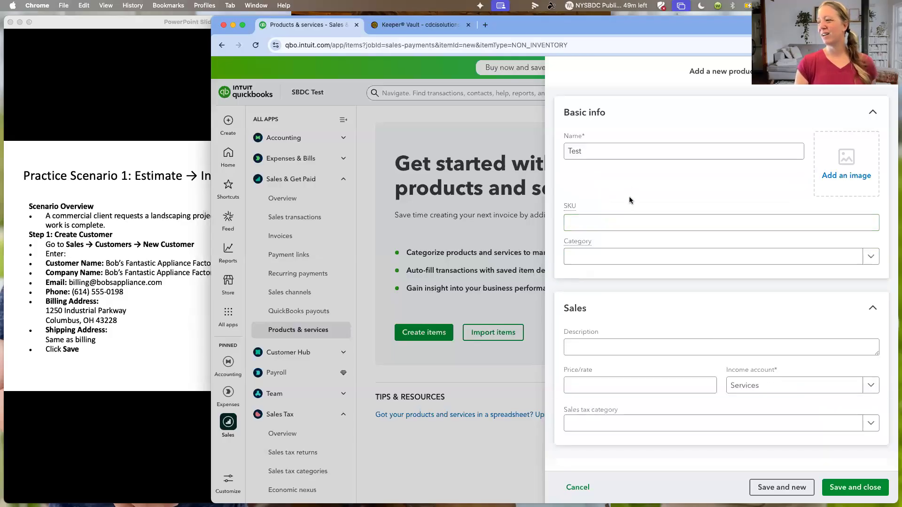
left_click(602, 226)
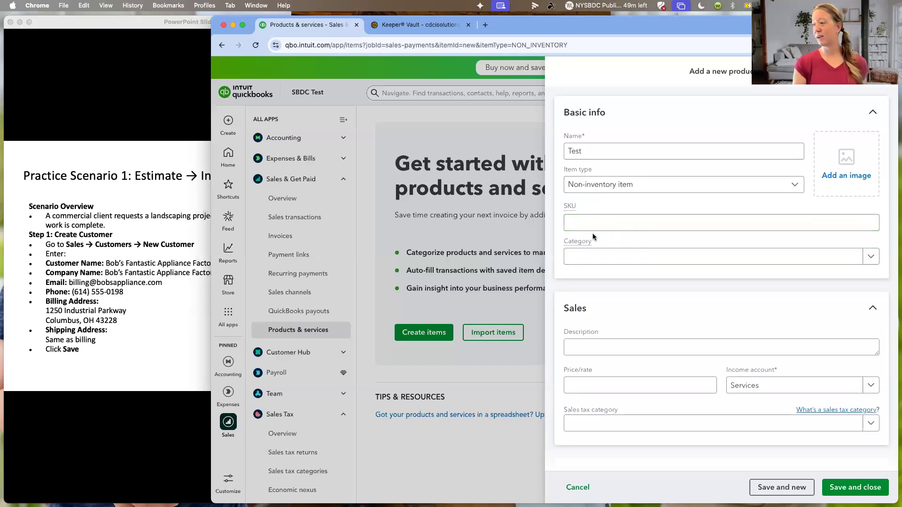
left_click(587, 259)
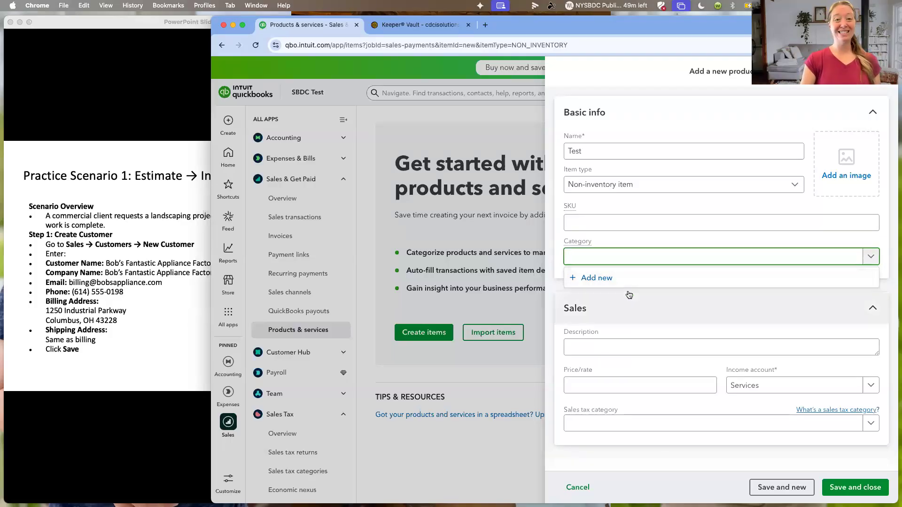
- Enter the sales description Test Product and a price of 100.00 for the new item
left_click(622, 345)
type("Test Product")
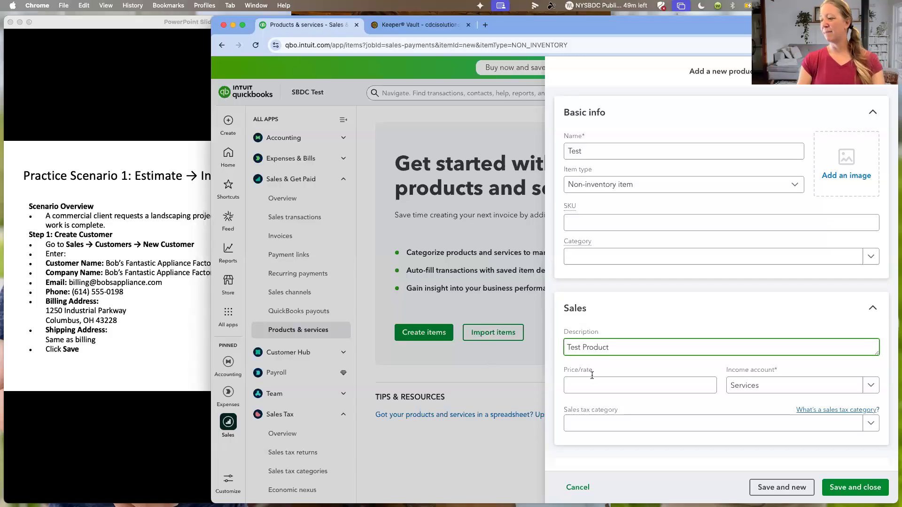
left_click(593, 381)
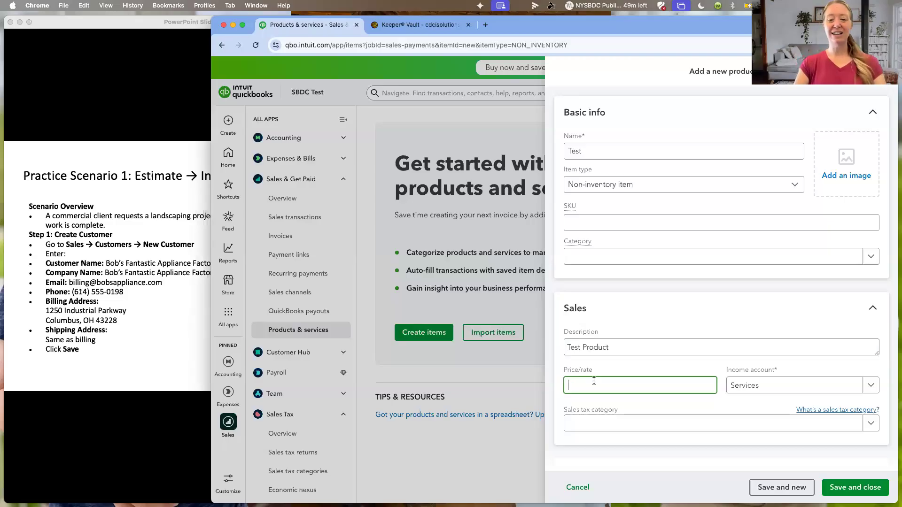
type("100.00")
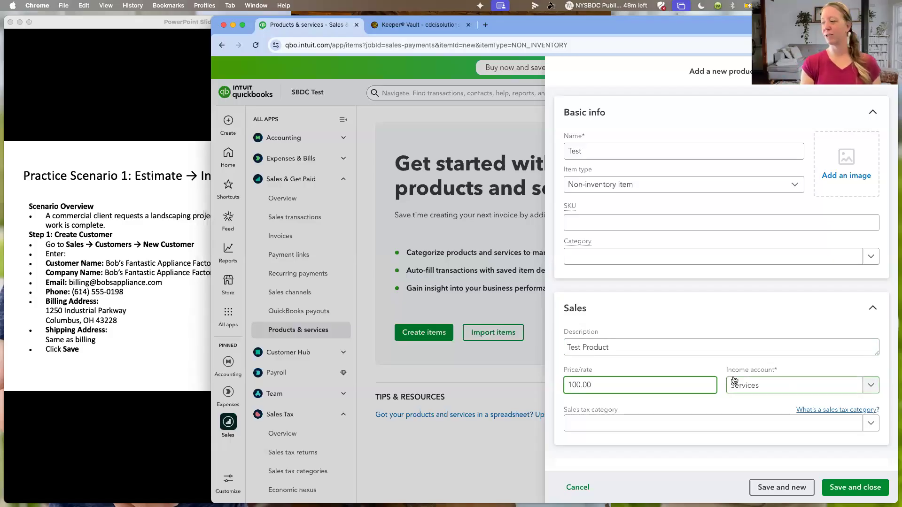
- Set the item's income account to Sales of Product Income and its sales tax category to General taxable retail products
left_click(867, 383)
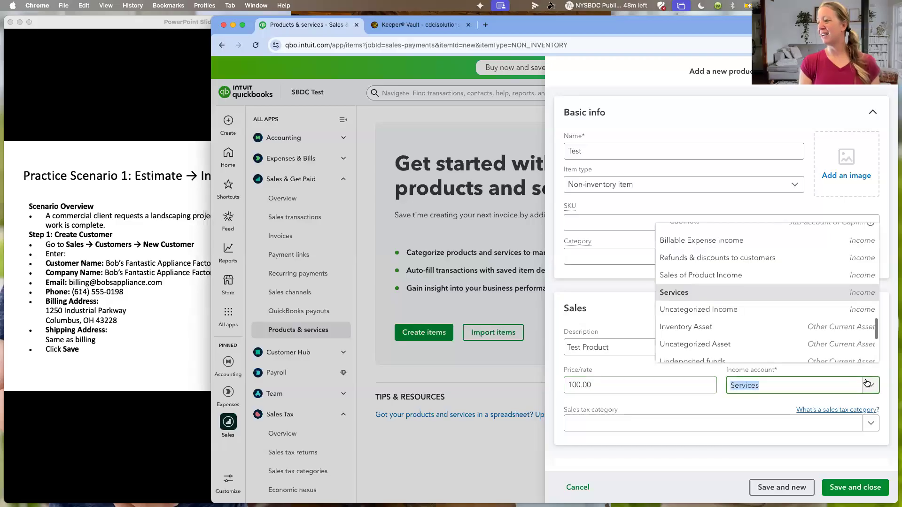
scroll(852, 287, "up", 3)
scroll(851, 287, "down", 3)
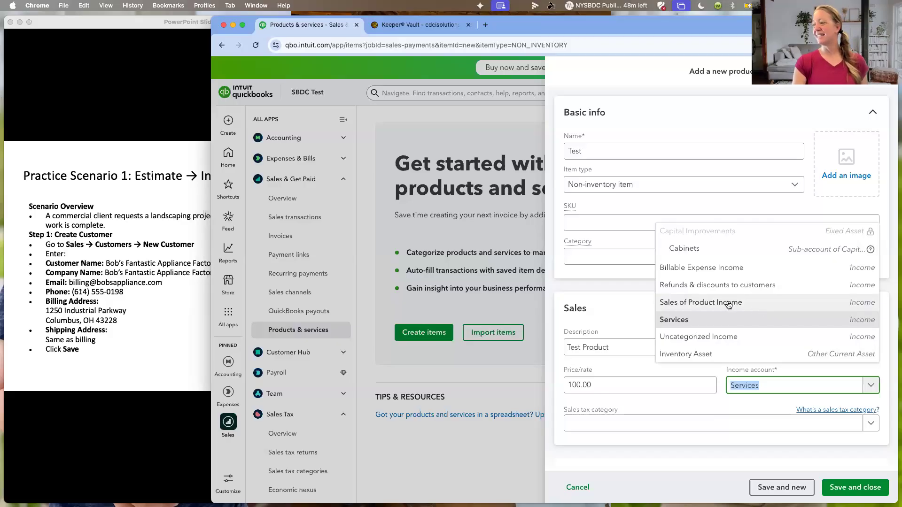
left_click(729, 303)
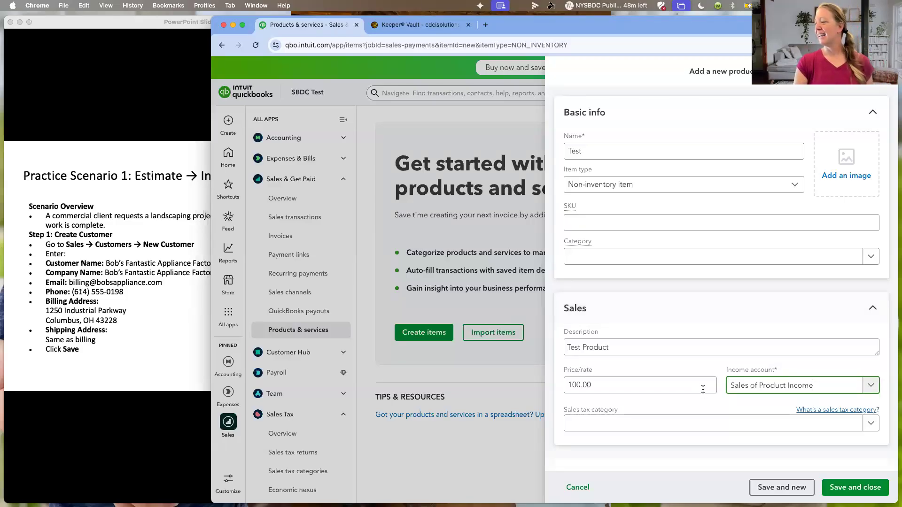
left_click(877, 425)
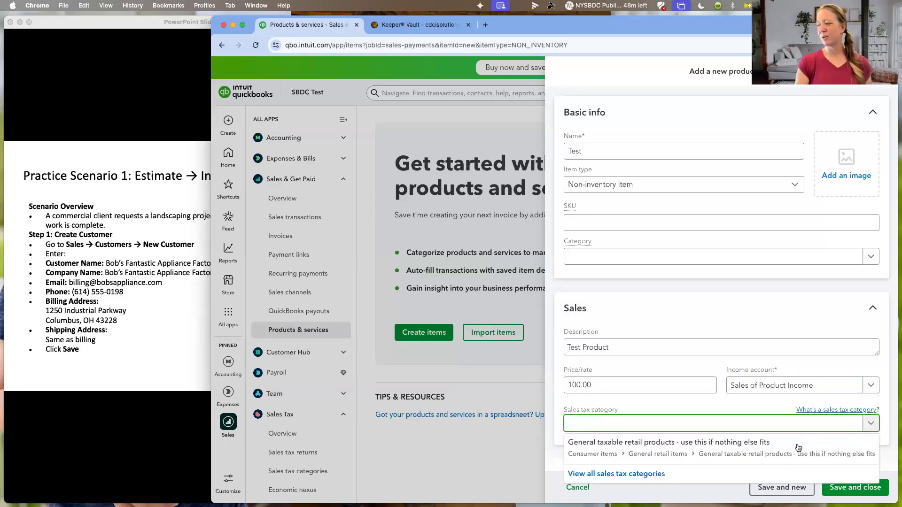
left_click(713, 452)
- Mark the item as purchased from a vendor and assign the expense account Direct supplies & materials under Cost of goods sold
scroll(707, 371, "down", 2)
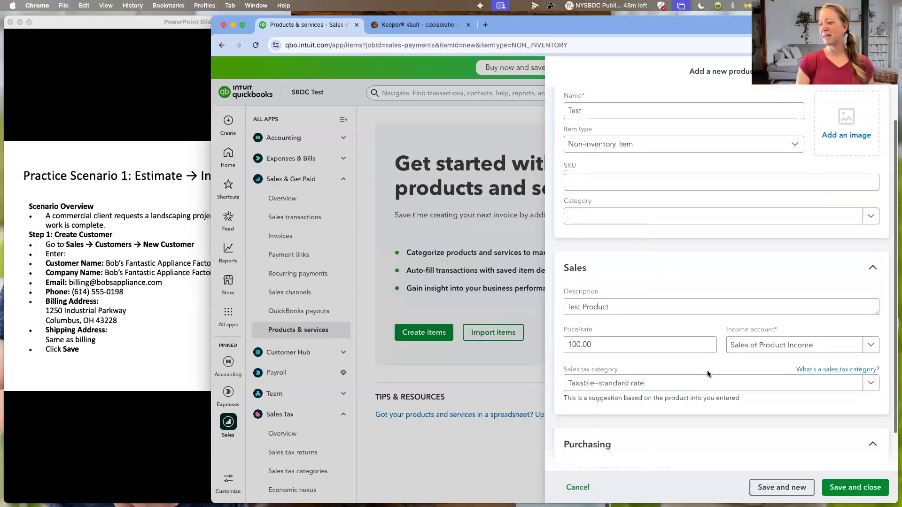
scroll(706, 370, "down", 1)
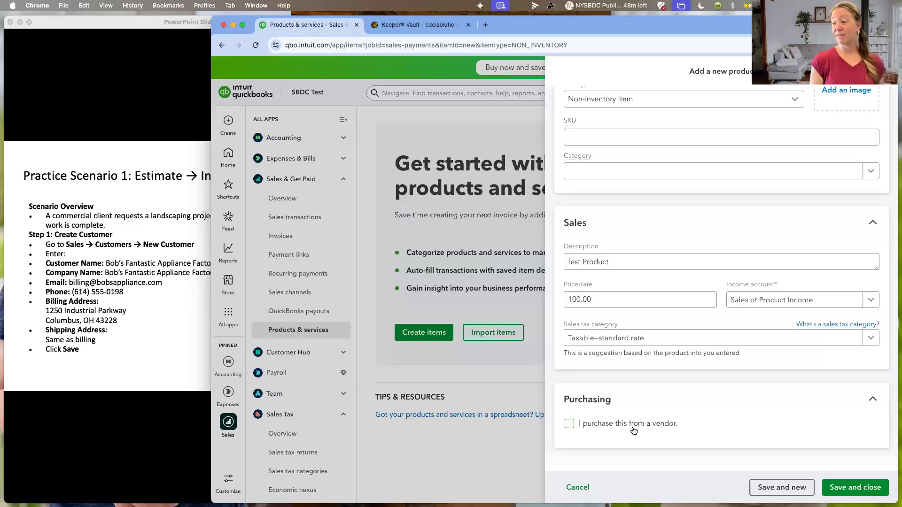
left_click(570, 425)
scroll(679, 400, "down", 3)
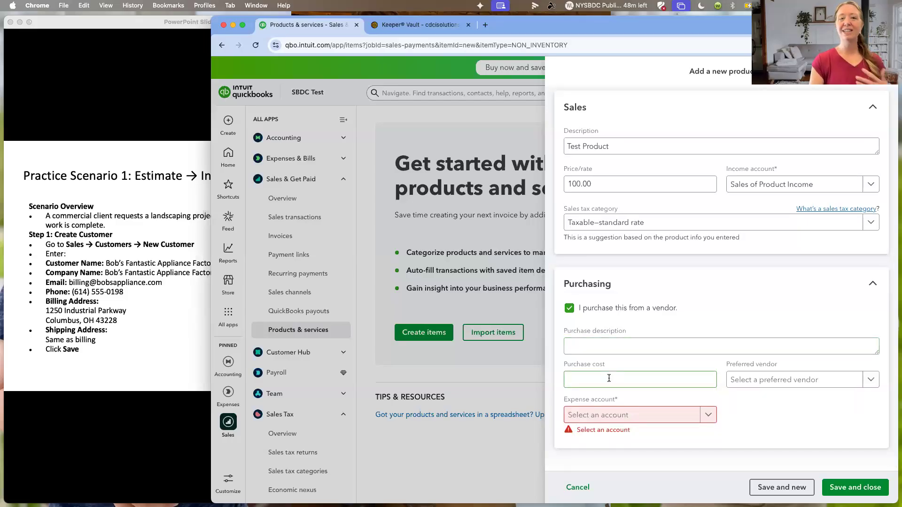
left_click(782, 376)
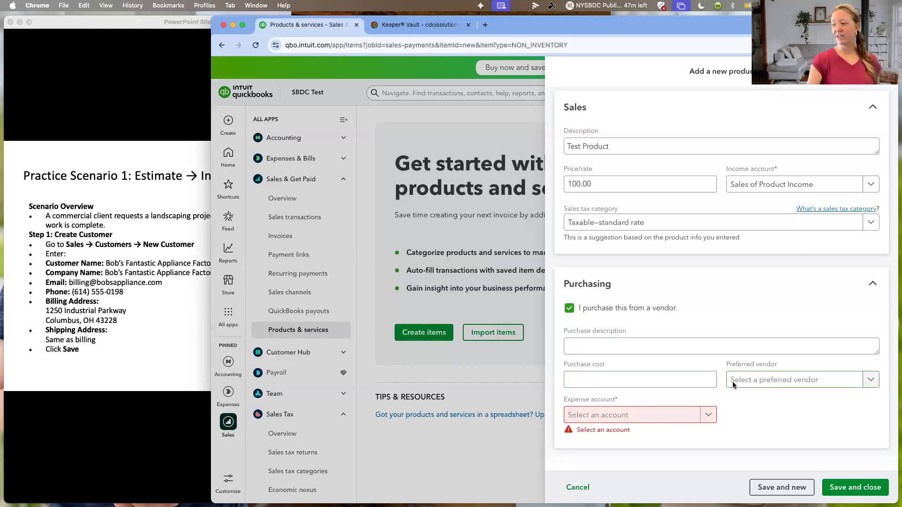
left_click(708, 416)
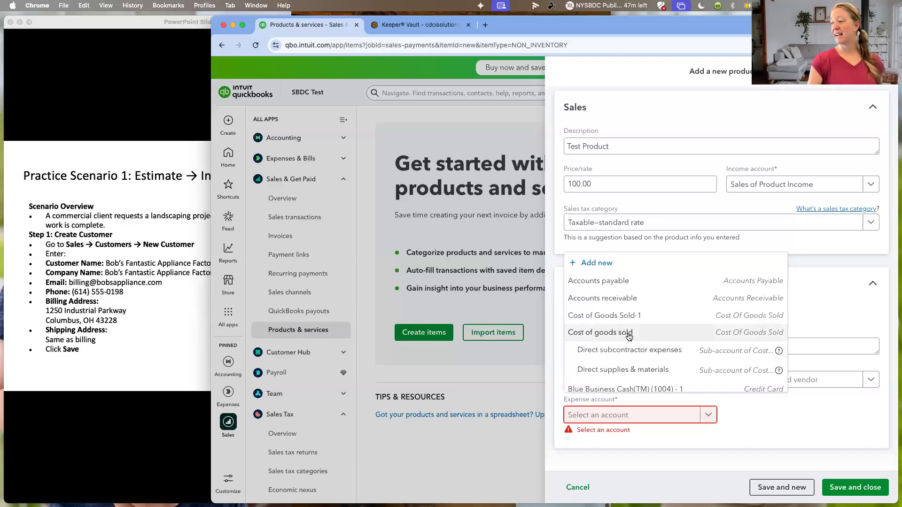
left_click(620, 369)
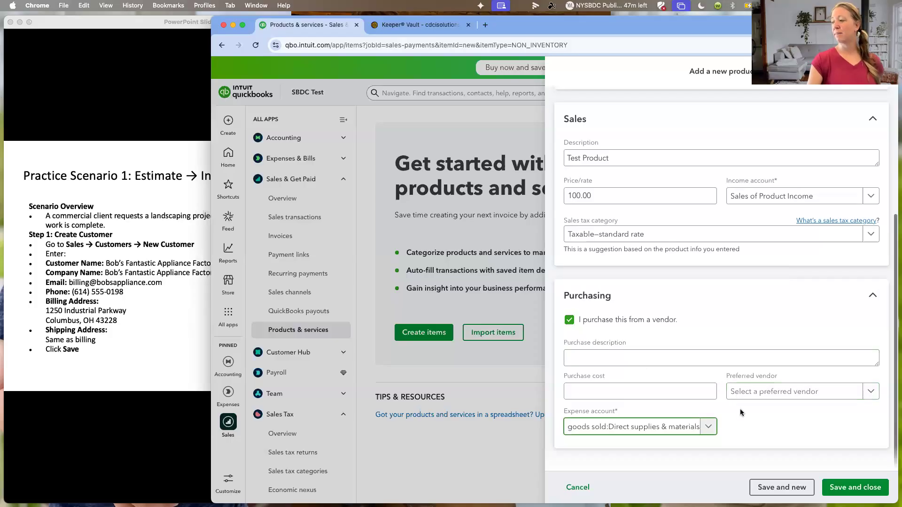
- Enter a purchase cost of 50.00, then save and close the new product
left_click(673, 390)
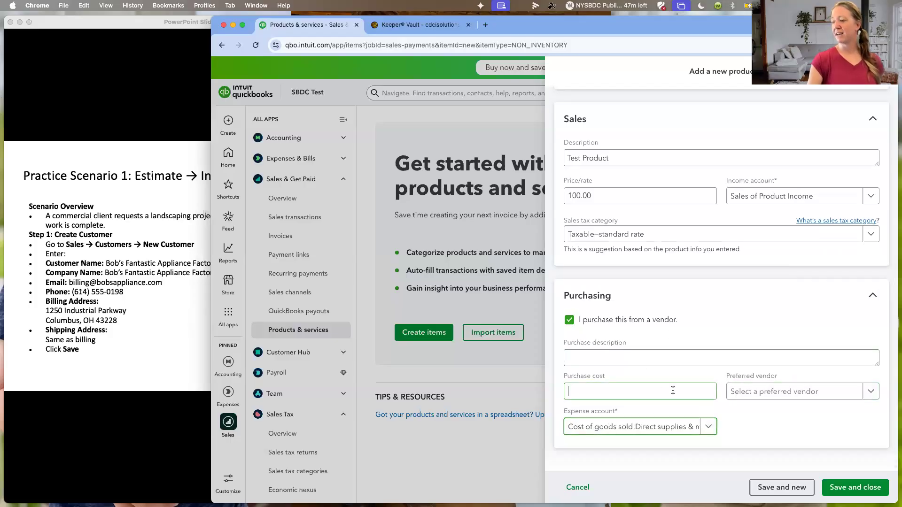
type("50.00")
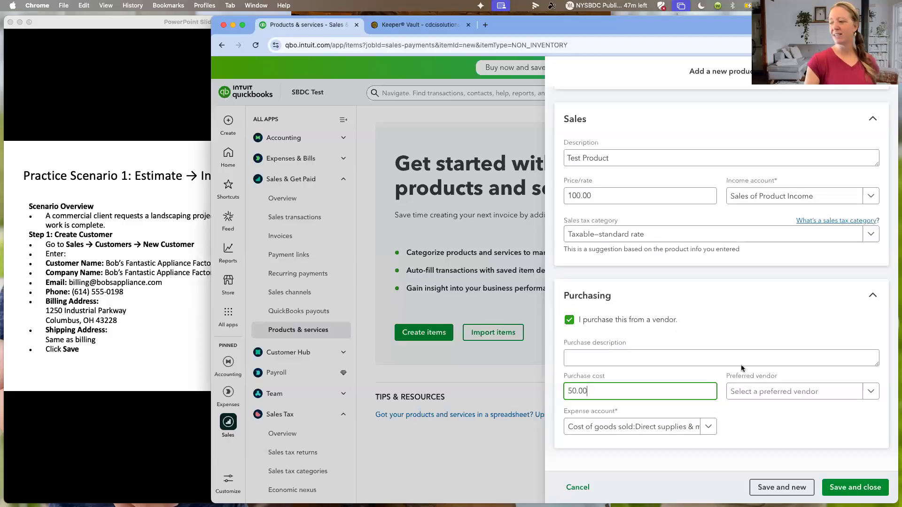
left_click(843, 490)
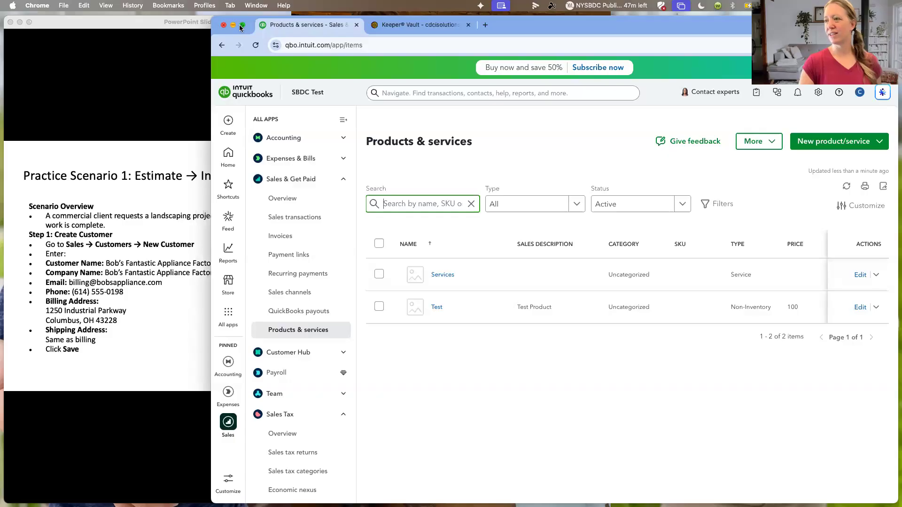
- Tile the browser window beside the practice scenario slide and open the Customers page
left_click(267, 59)
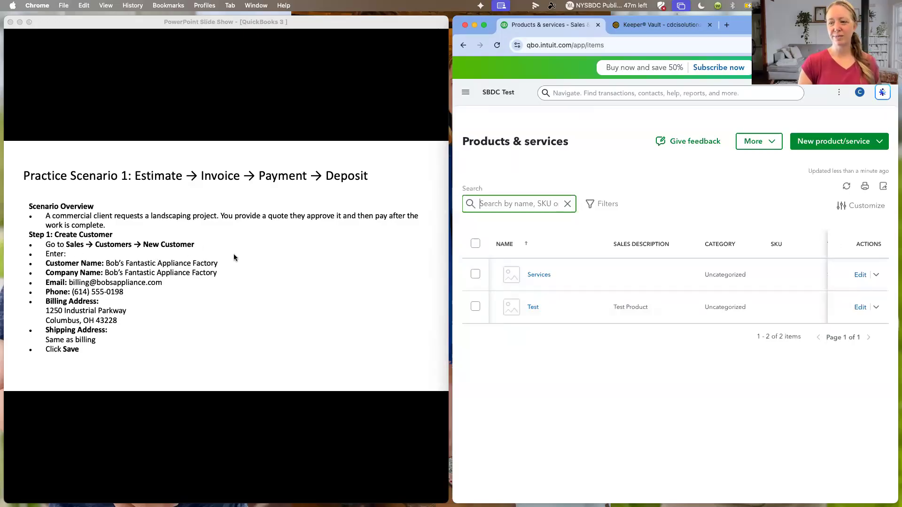
left_click(466, 94)
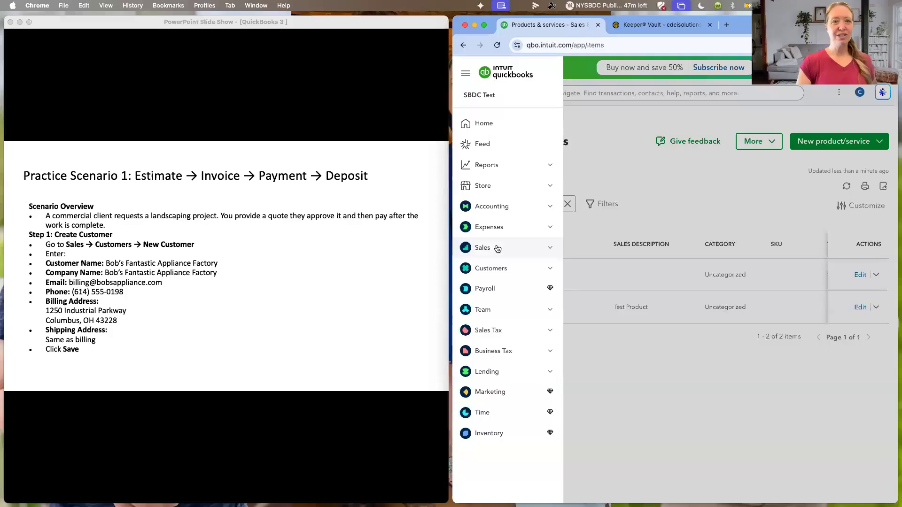
left_click(548, 247)
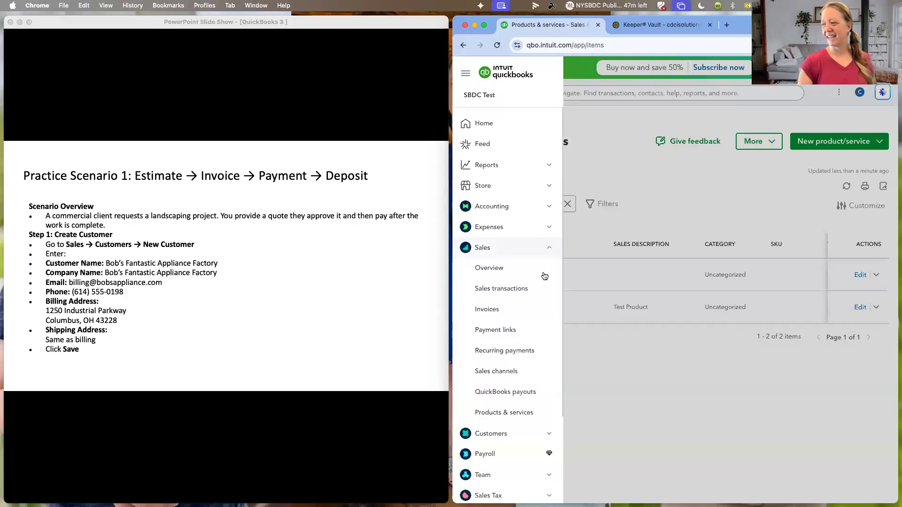
left_click(541, 433)
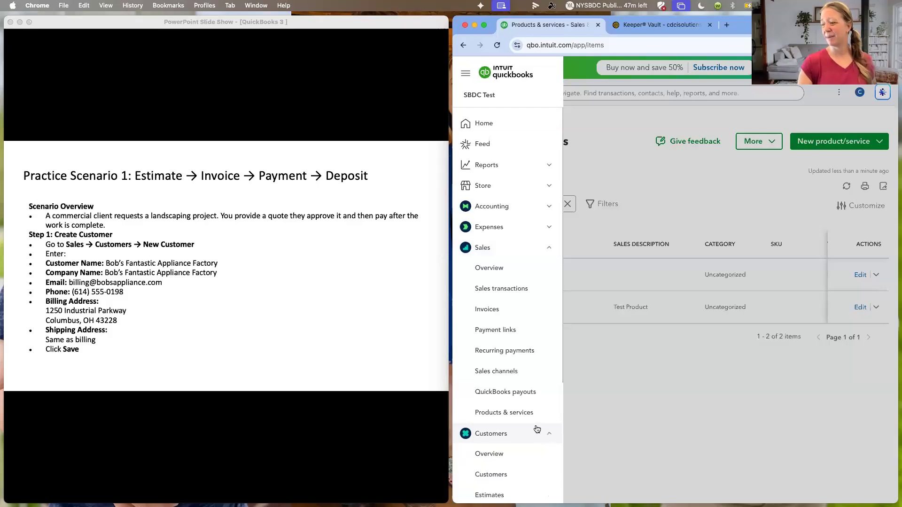
scroll(510, 419, "down", 3)
left_click(500, 403)
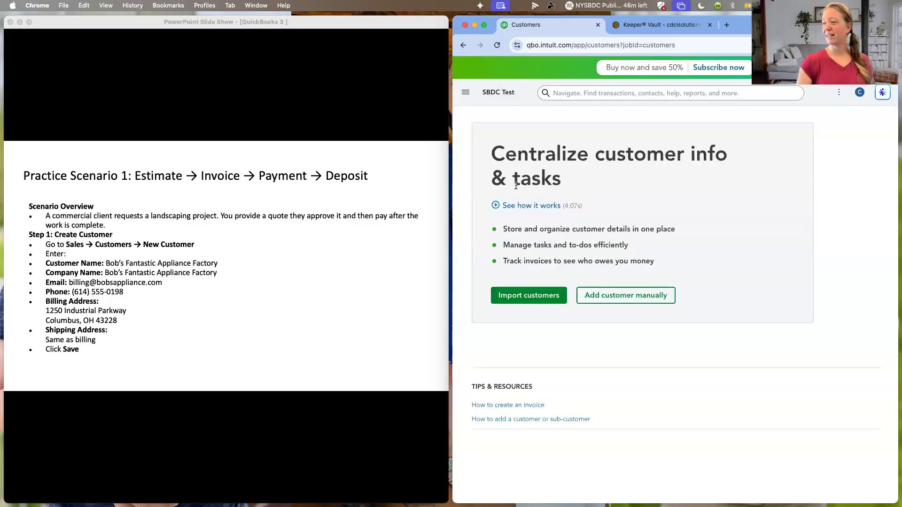
- Start adding a customer manually and enter Test Customer as the customer display name
left_click(618, 300)
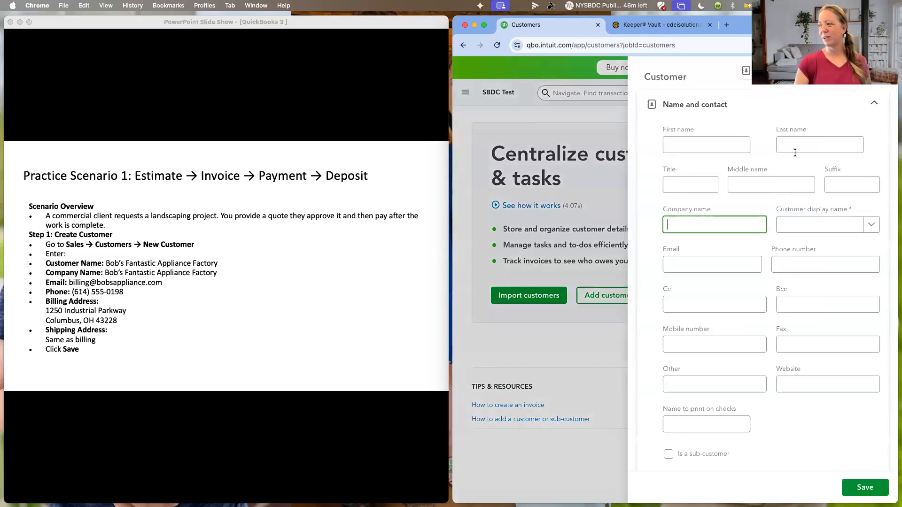
left_click(795, 226)
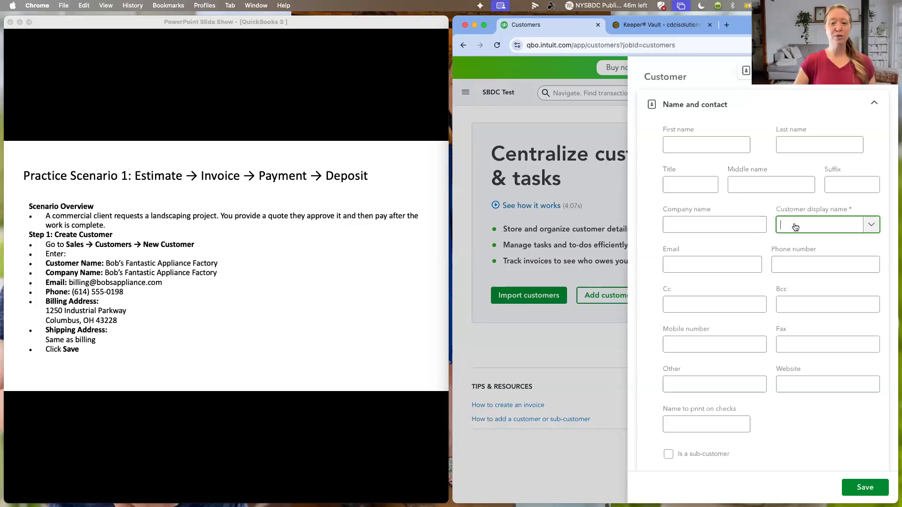
type("Test ")
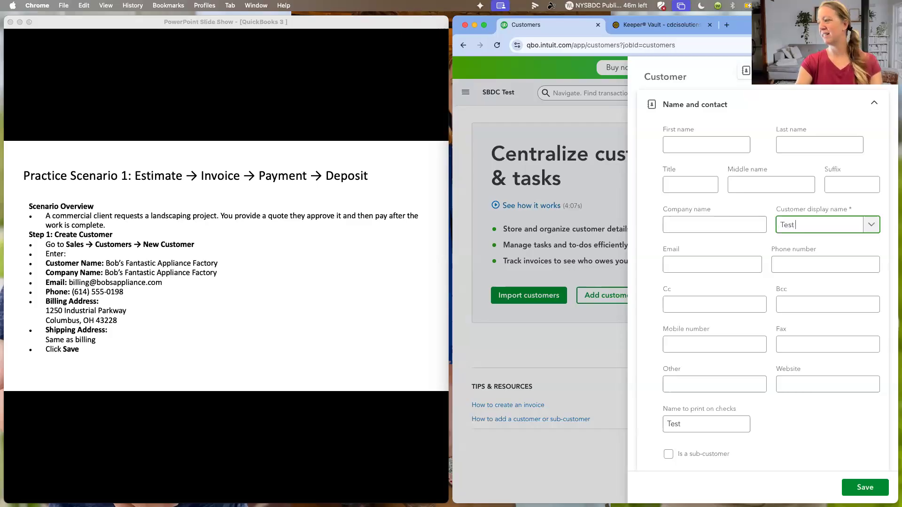
type("Customer")
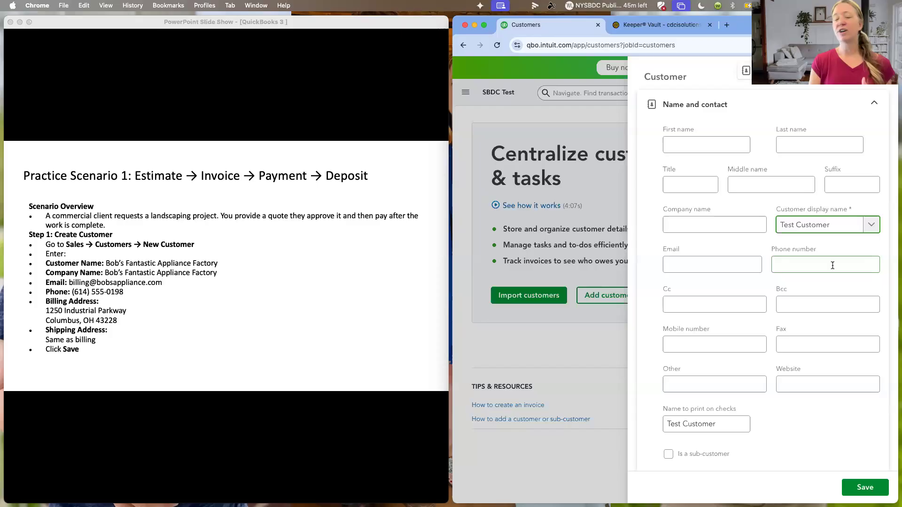
- Review the new customer form's email field, communication permissions, and billing and shipping address fields
scroll(832, 265, "down", 2)
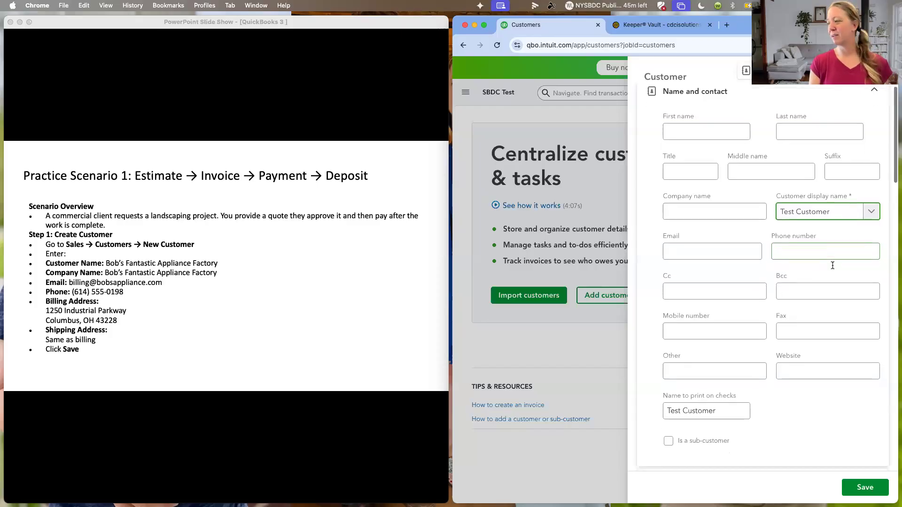
left_click(730, 249)
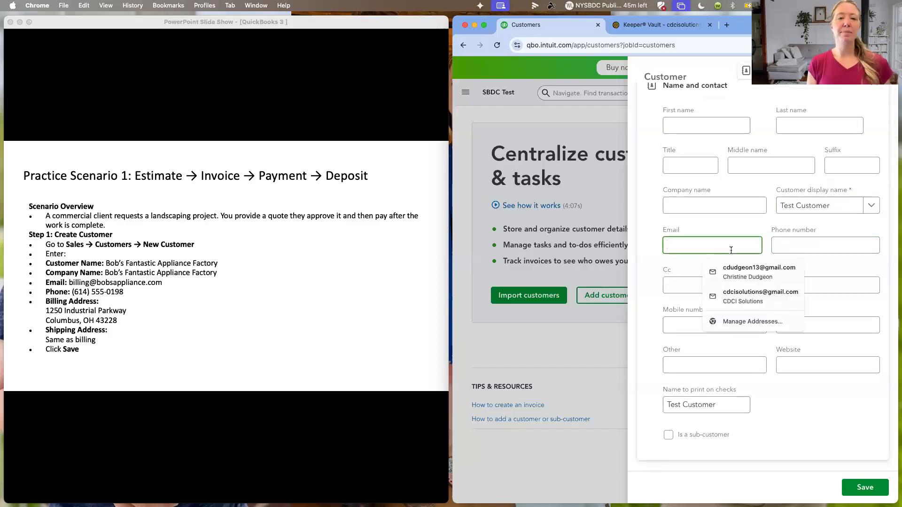
left_click(769, 211)
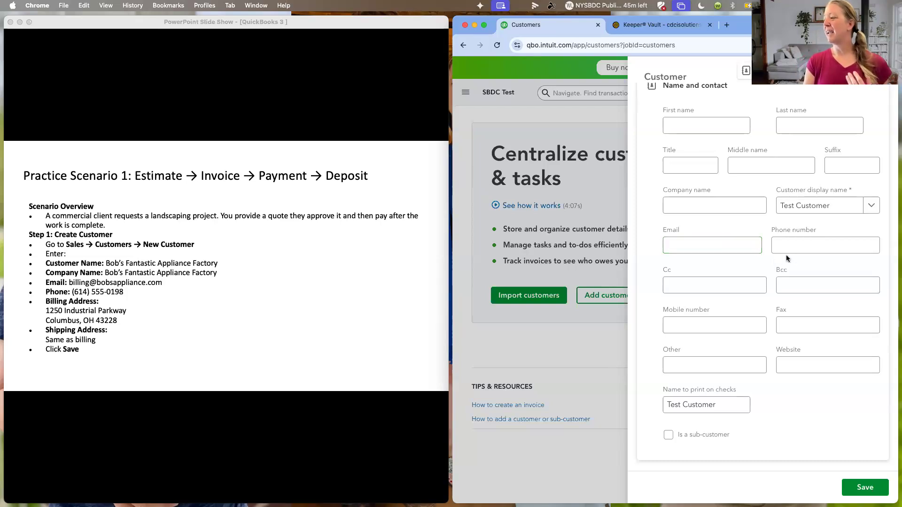
scroll(792, 256, "down", 3)
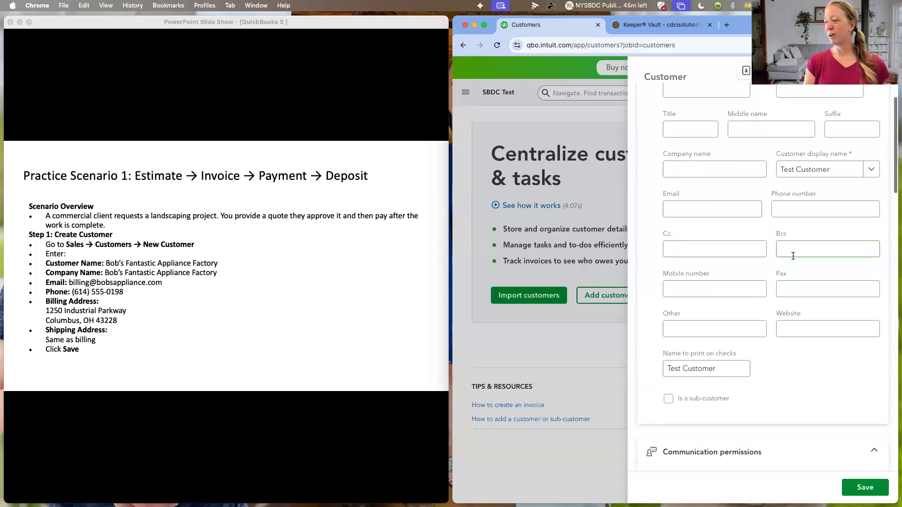
scroll(793, 255, "down", 4)
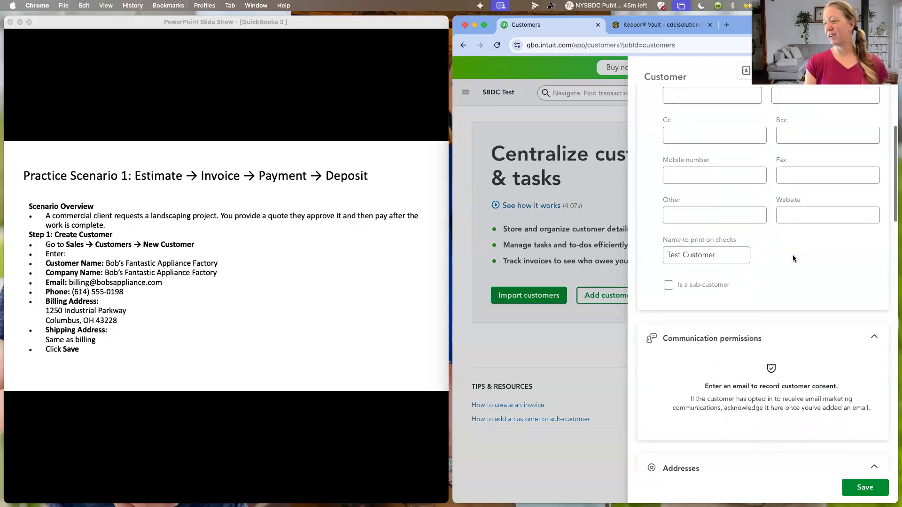
scroll(793, 255, "down", 7)
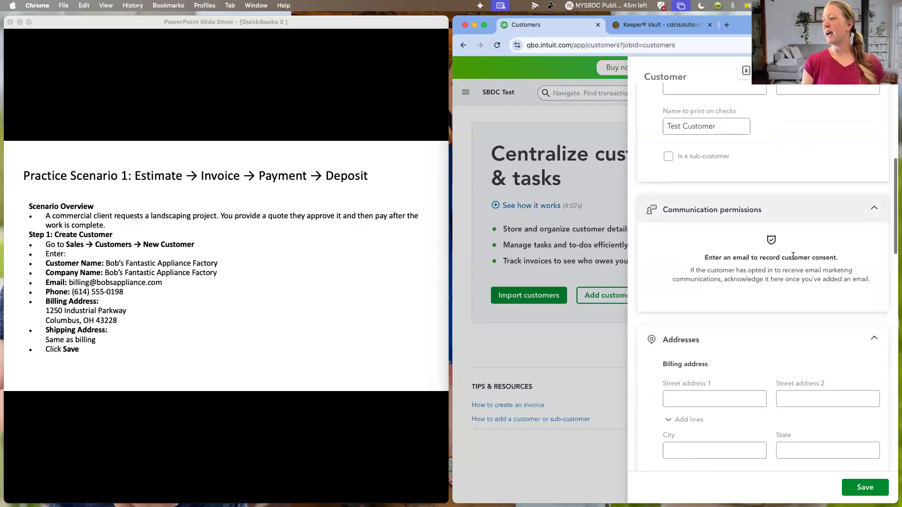
scroll(793, 256, "down", 2)
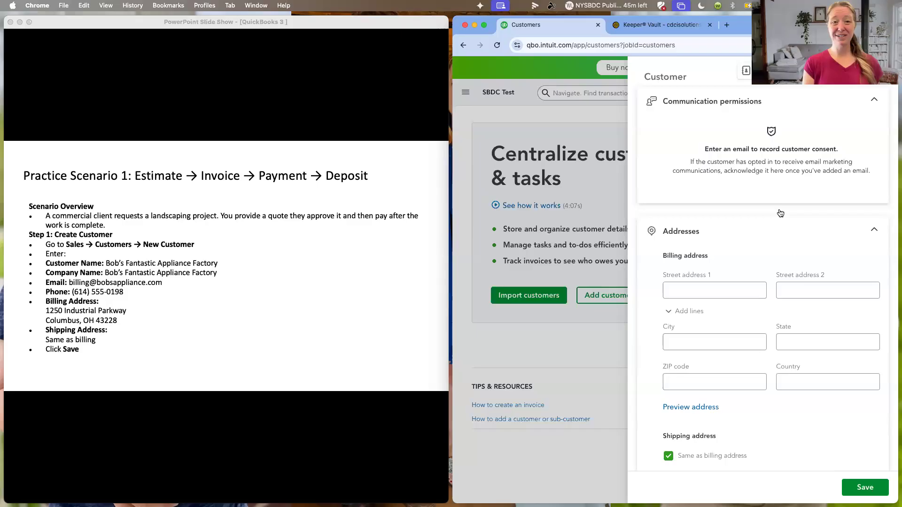
scroll(777, 230, "down", 3)
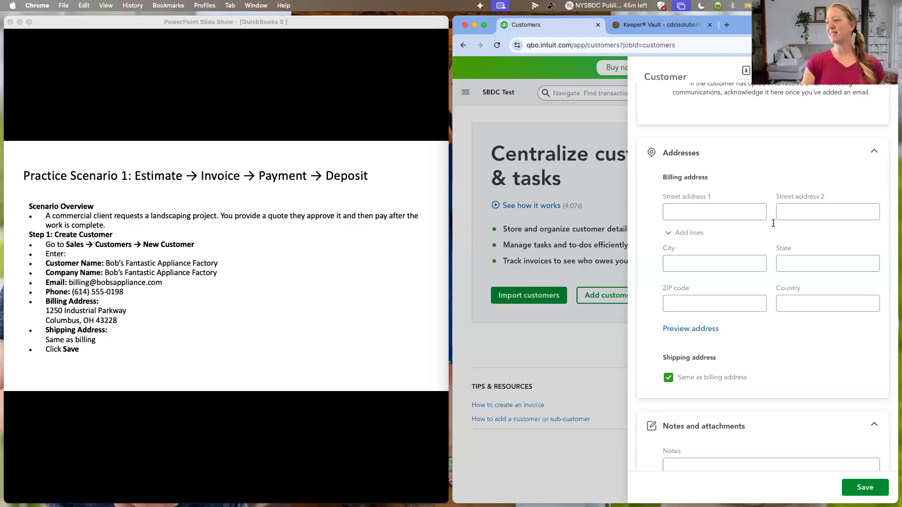
scroll(745, 182, "down", 1)
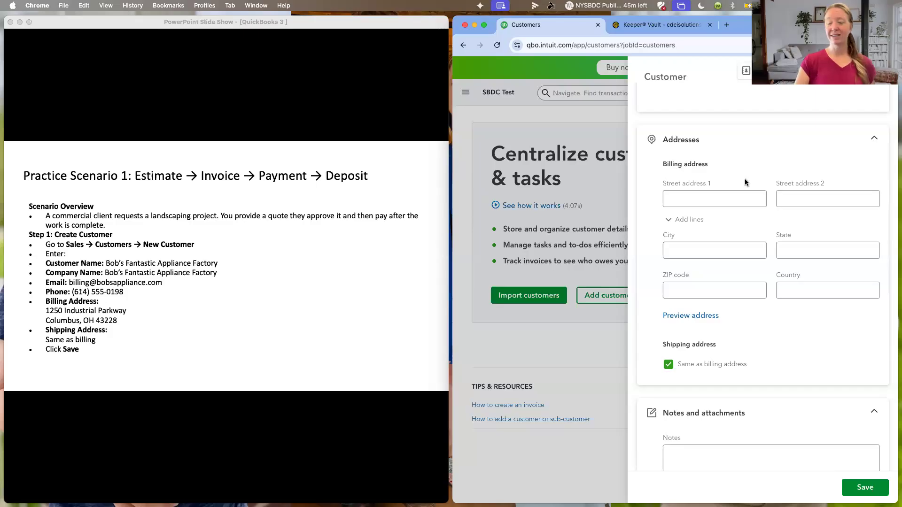
left_click(709, 200)
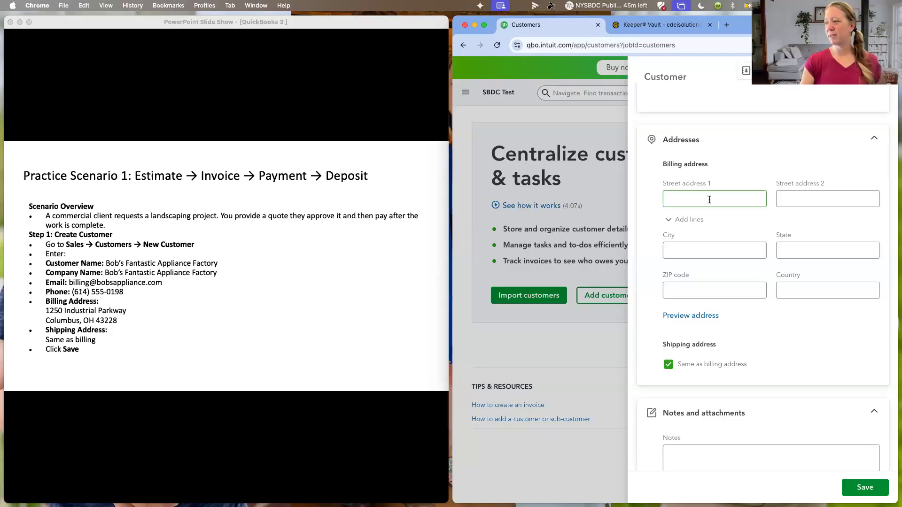
left_click(704, 291)
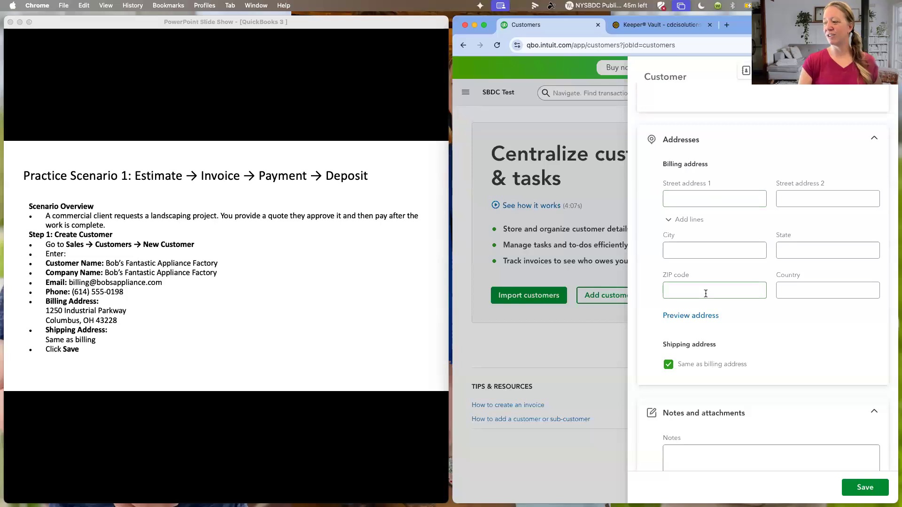
scroll(690, 294, "down", 3)
left_click(691, 297)
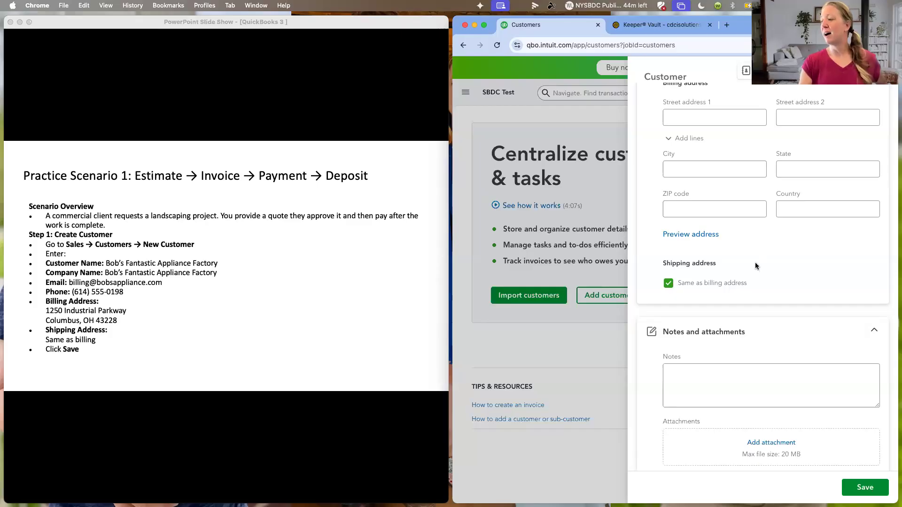
- Examine the form's notes and attachments section, its payment method field and the available payment terms
scroll(755, 262, "down", 2)
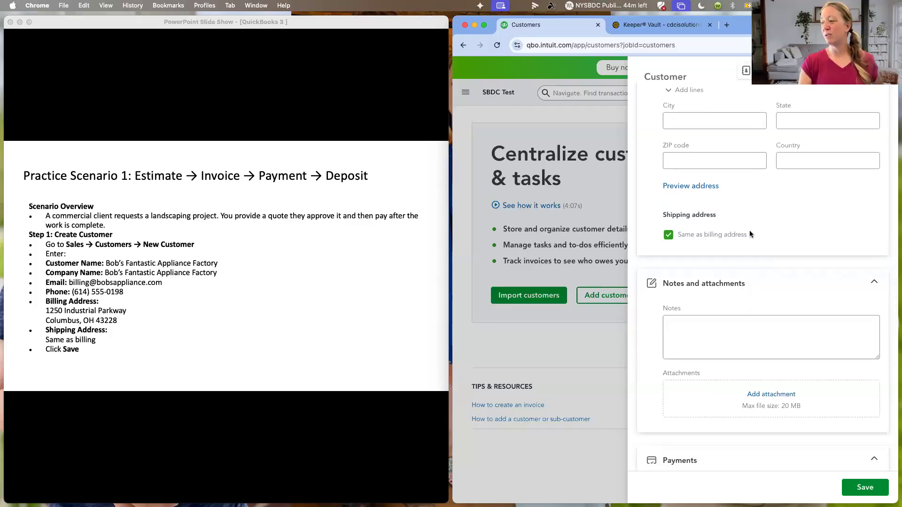
scroll(748, 230, "down", 2)
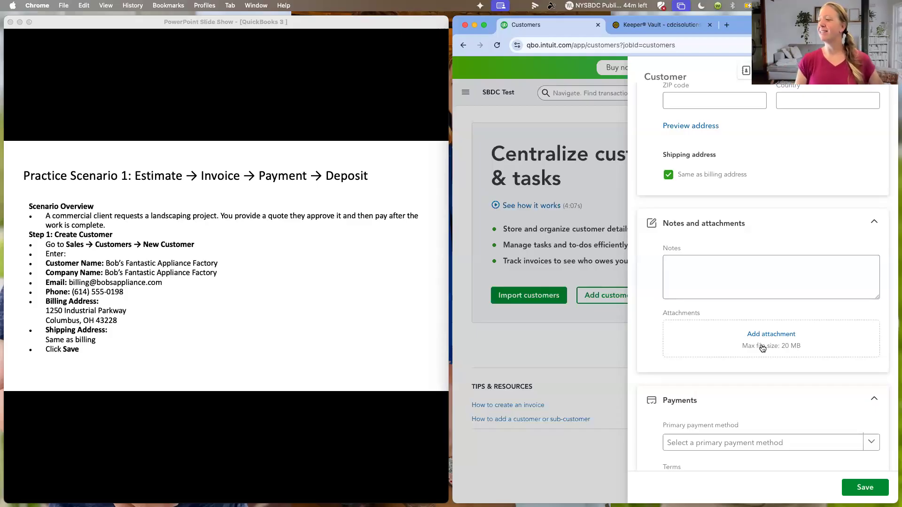
left_click(735, 277)
scroll(737, 281, "down", 2)
scroll(735, 279, "down", 6)
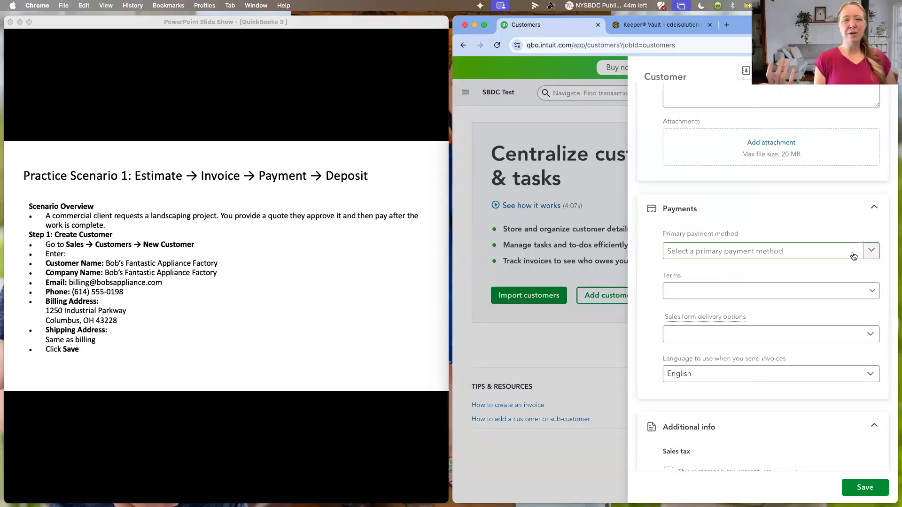
left_click(870, 292)
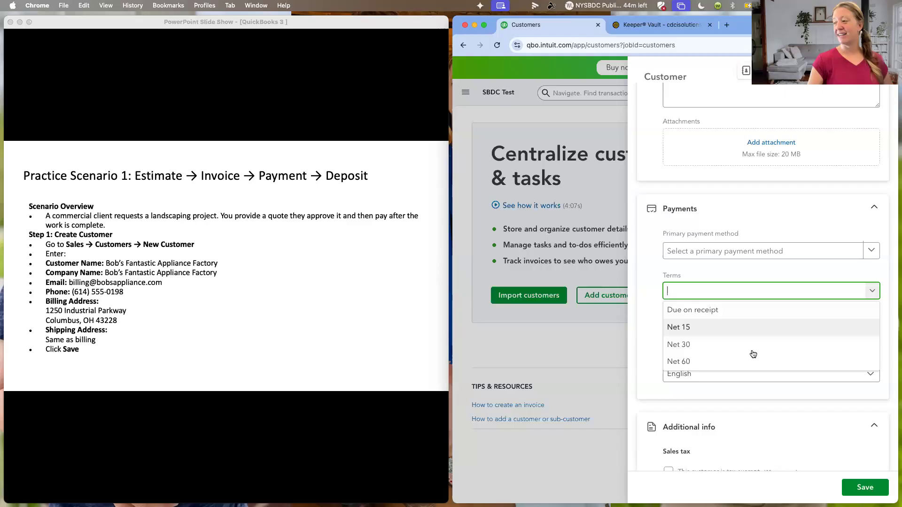
scroll(742, 381, "down", 2)
scroll(739, 371, "down", 1)
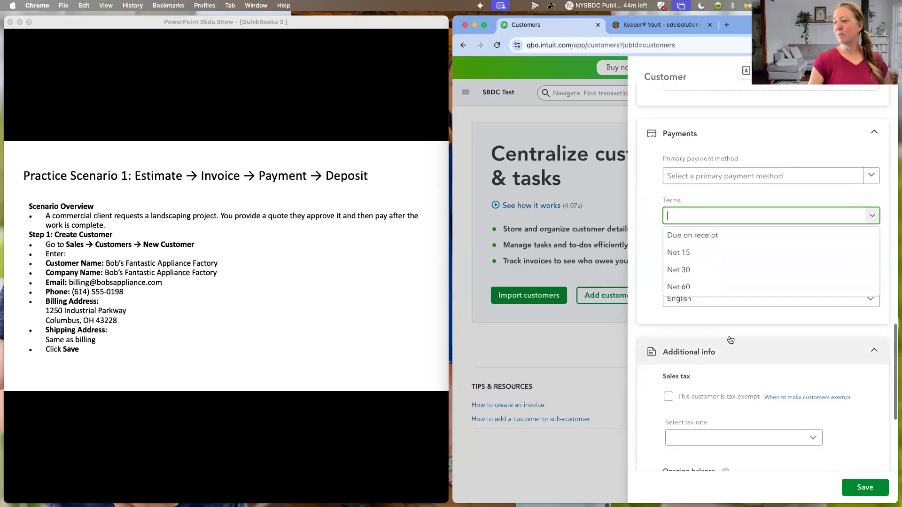
left_click(727, 312)
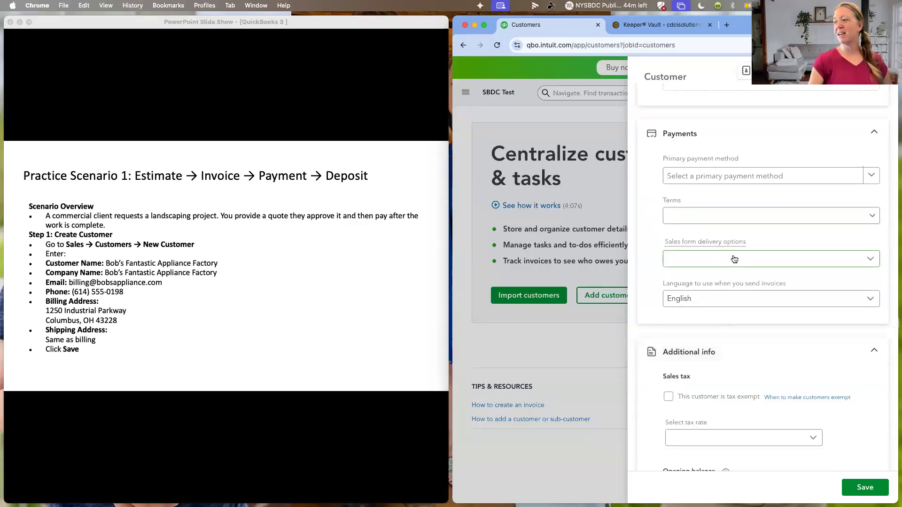
scroll(721, 342, "down", 2)
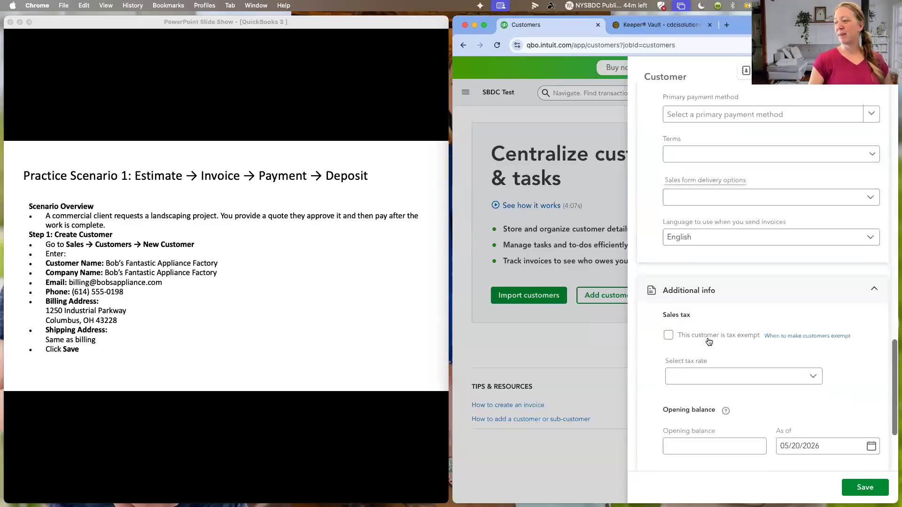
- Try the customer's tax exempt option with its reason for exemption field, and clear the exemption again
left_click(668, 336)
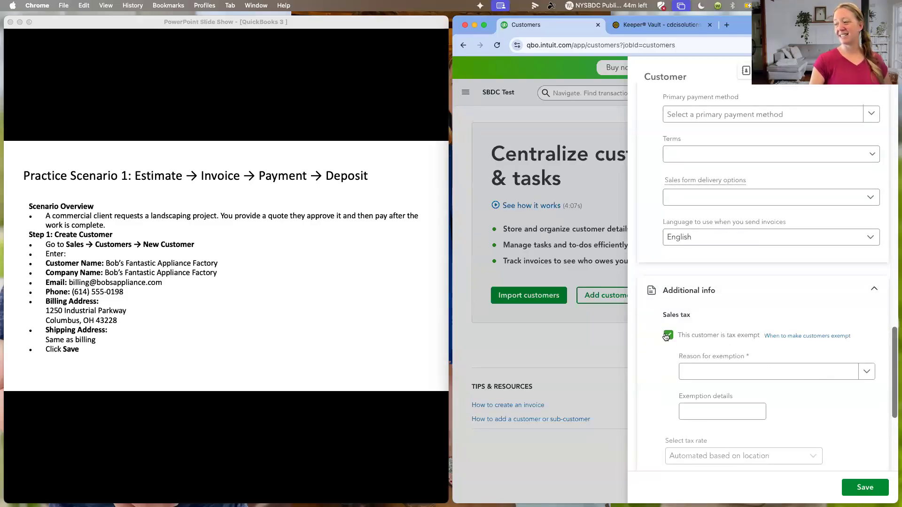
left_click(866, 373)
left_click(838, 402)
scroll(838, 402, "down", 5)
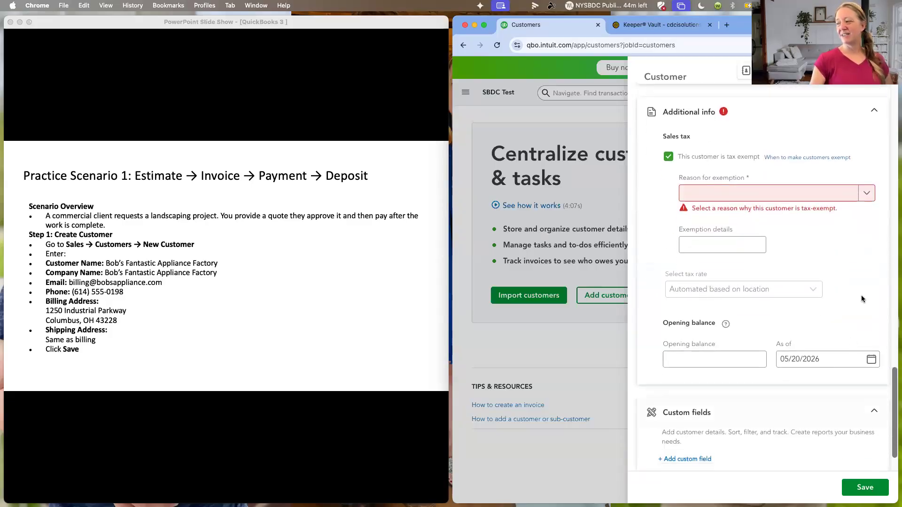
left_click(668, 156)
- Check which sales tax rate options are available for the customer, and return to the name and contact details
left_click(722, 240)
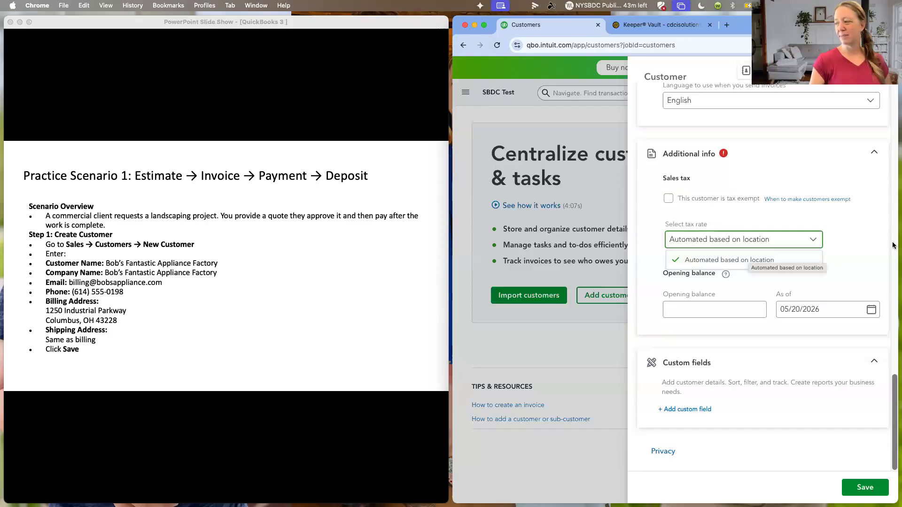
left_click(852, 244)
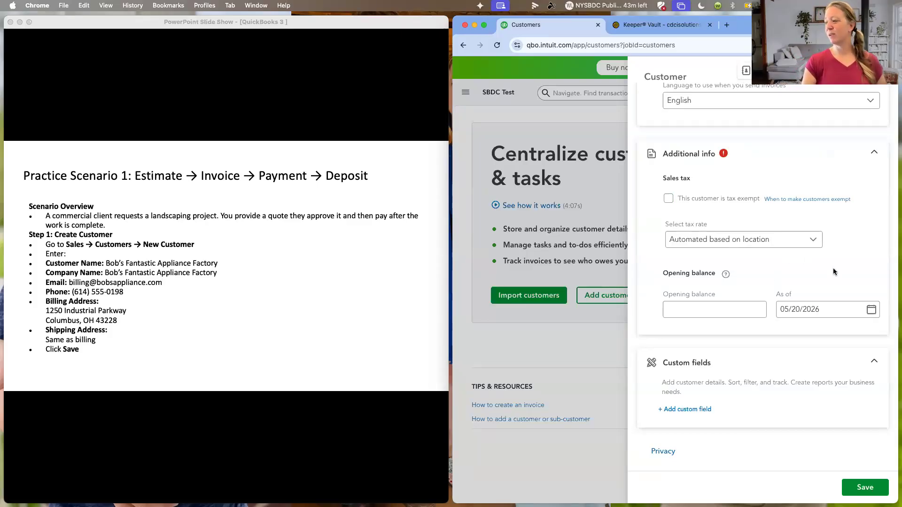
scroll(834, 271, "up", 10)
scroll(833, 273, "up", 10)
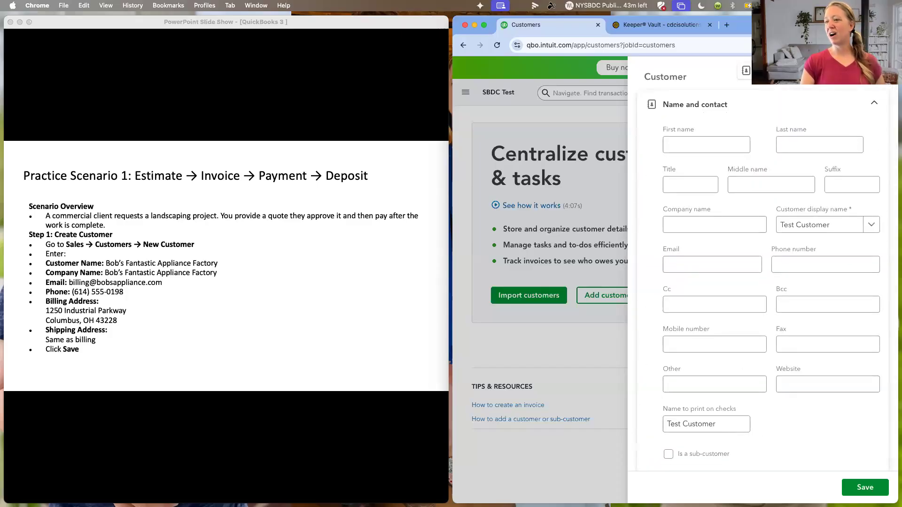
- Decline leaving the customer form without saving, and save the Test Customer record
left_click(881, 71)
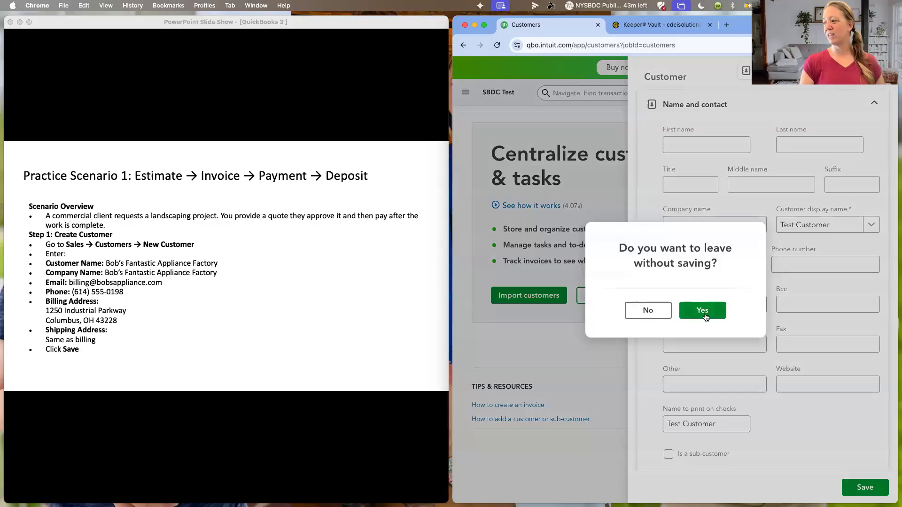
left_click(648, 311)
left_click(817, 346)
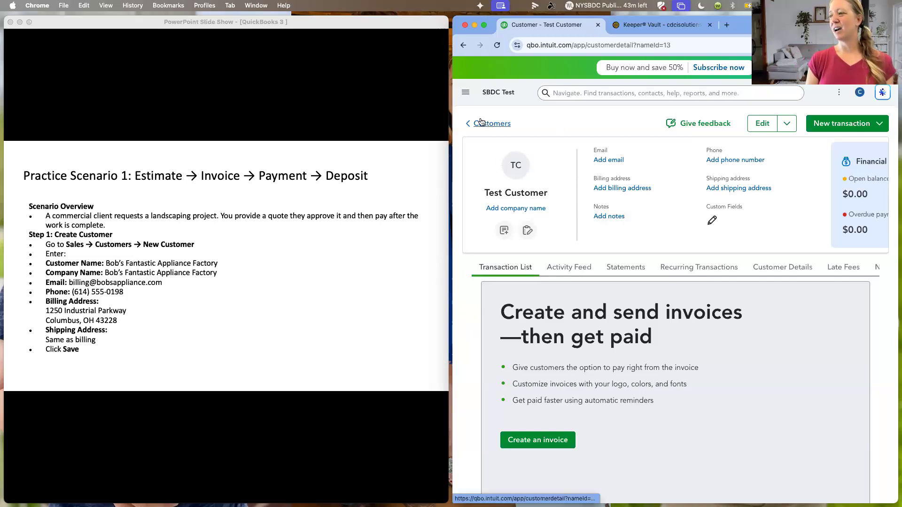
- Widen the browser window and start a new estimate, dismissing the upgrade notice and the estimate settings
left_click(466, 93)
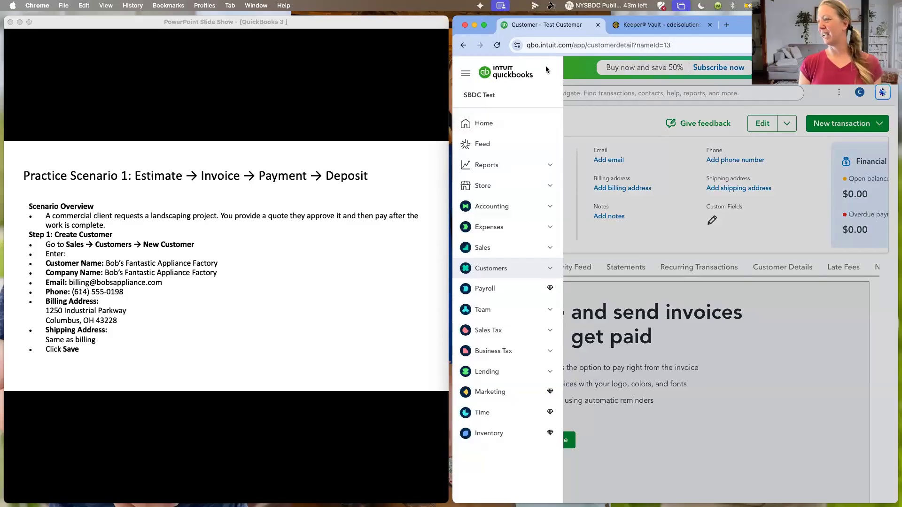
left_click_drag(454, 35, 272, 68)
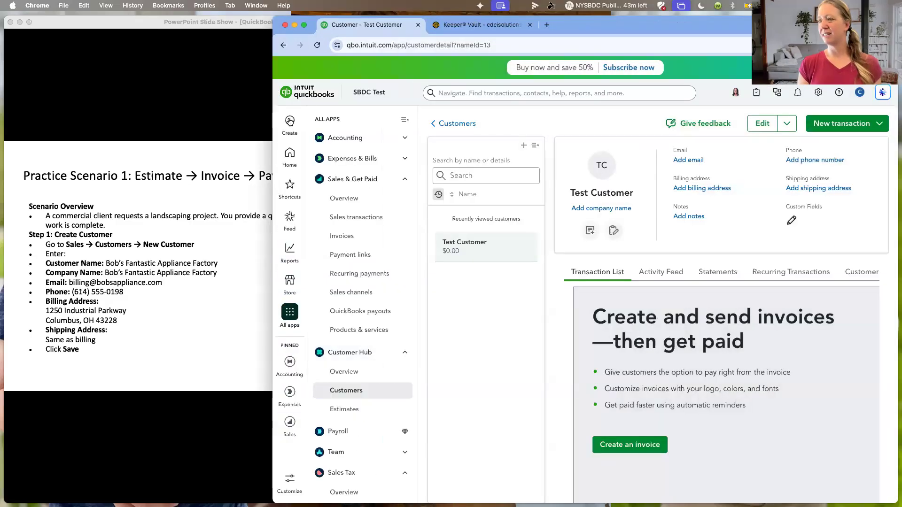
left_click(290, 123)
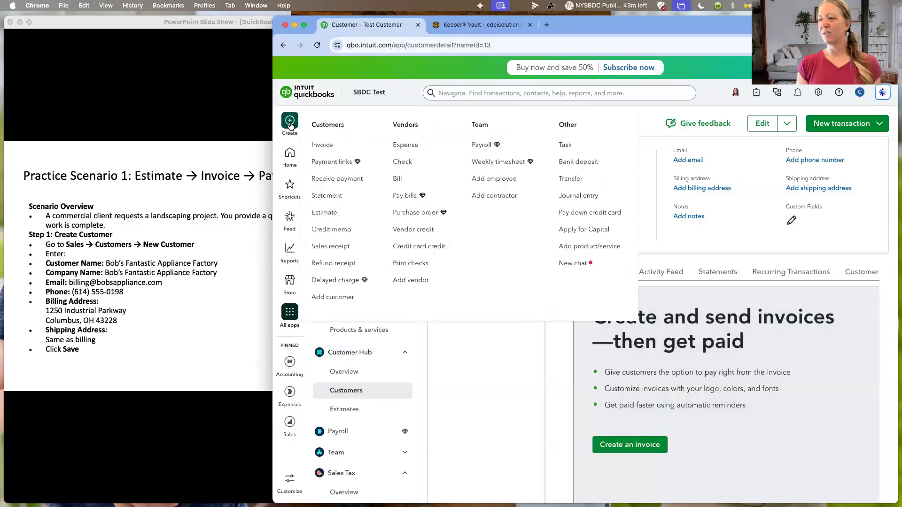
left_click(324, 212)
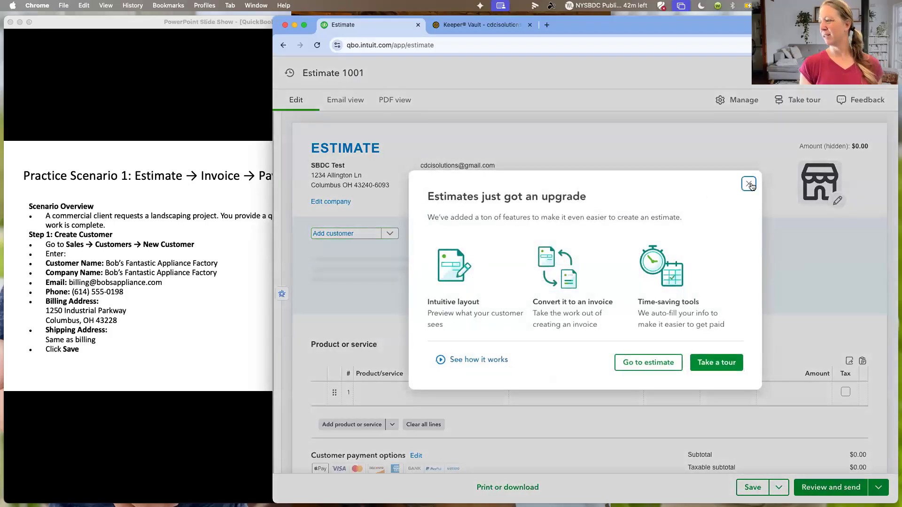
left_click(749, 184)
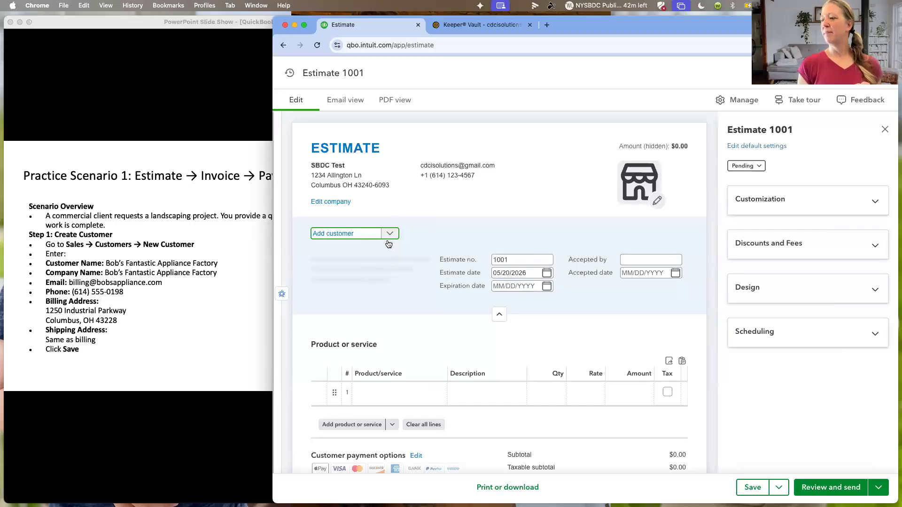
left_click(885, 129)
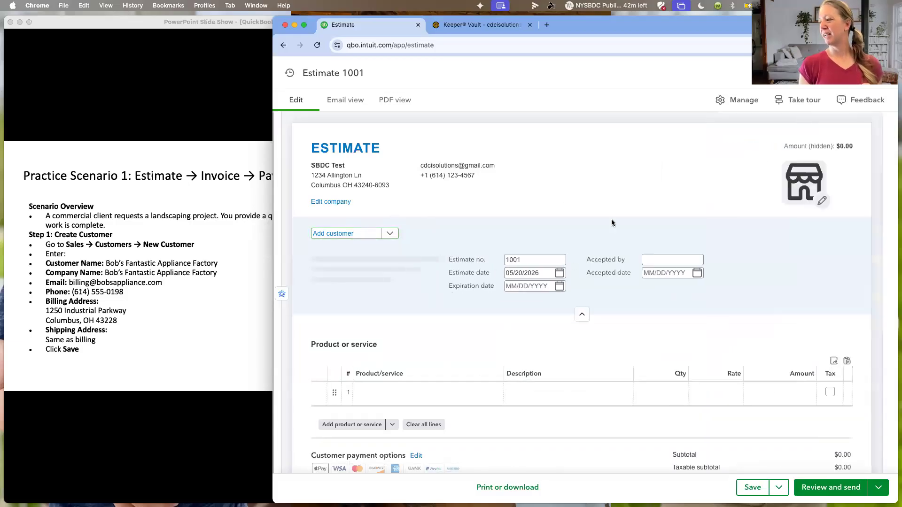
- Add a new customer from the estimate with the display name Bob's Fantastic Appliance Factory
left_click(393, 235)
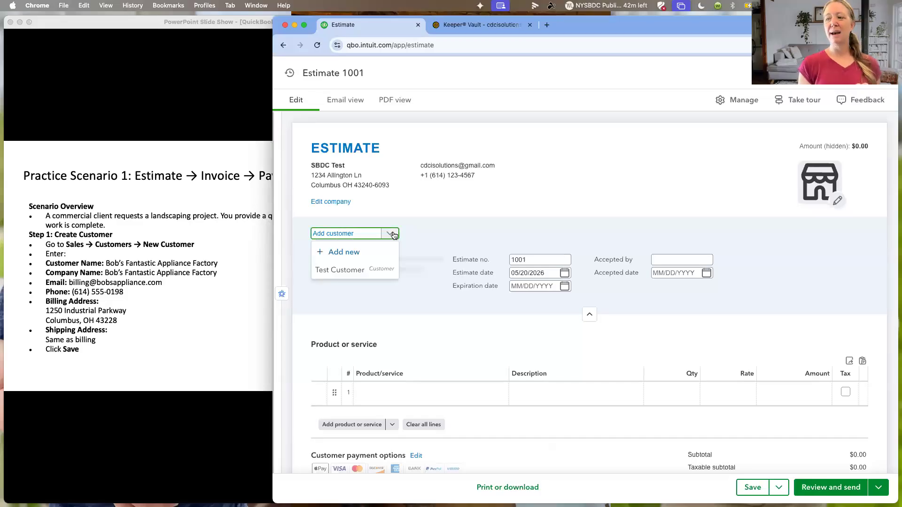
left_click(367, 252)
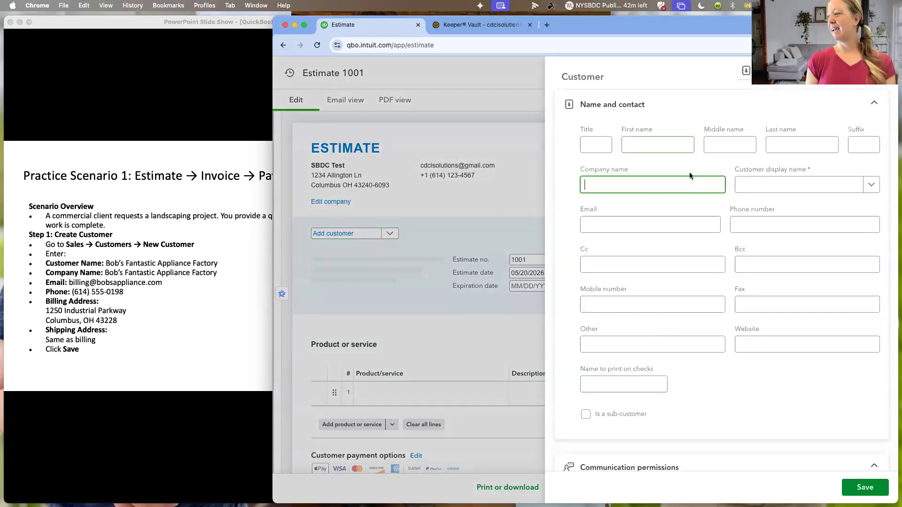
left_click(757, 181)
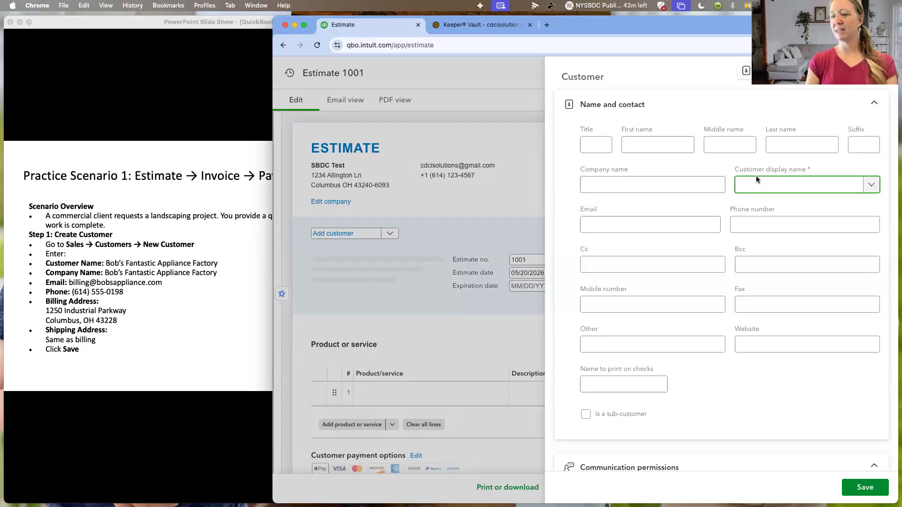
type("Bob's fFantas")
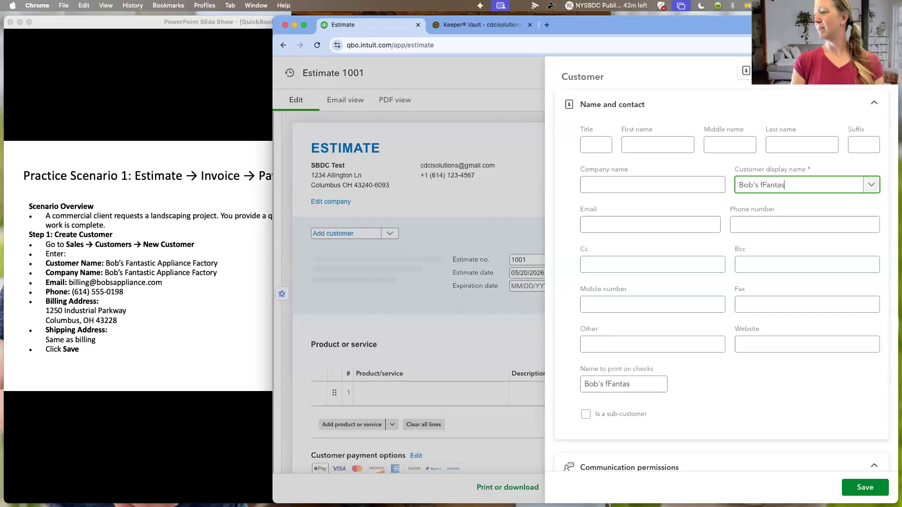
key("BackSpace")
key("BackSpace")
key("BackSpace")
key("BackSpace")
key("BackSpace")
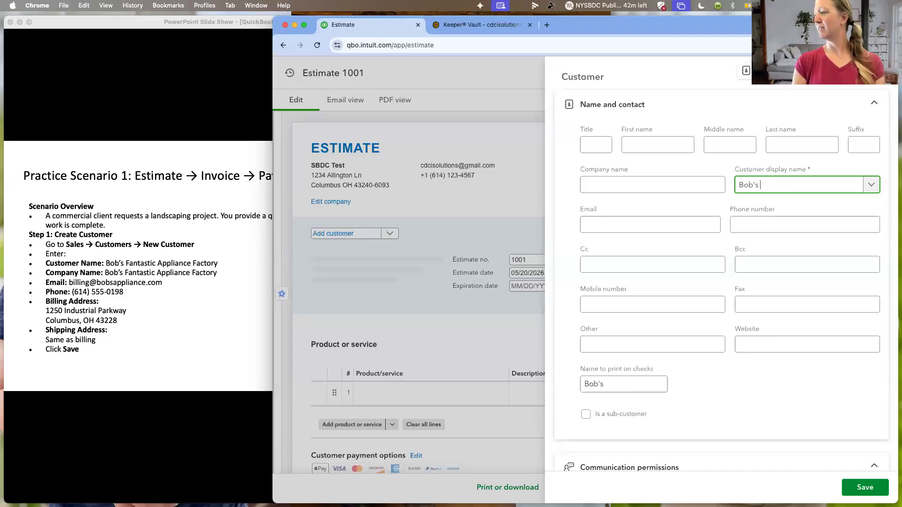
type("Famtas")
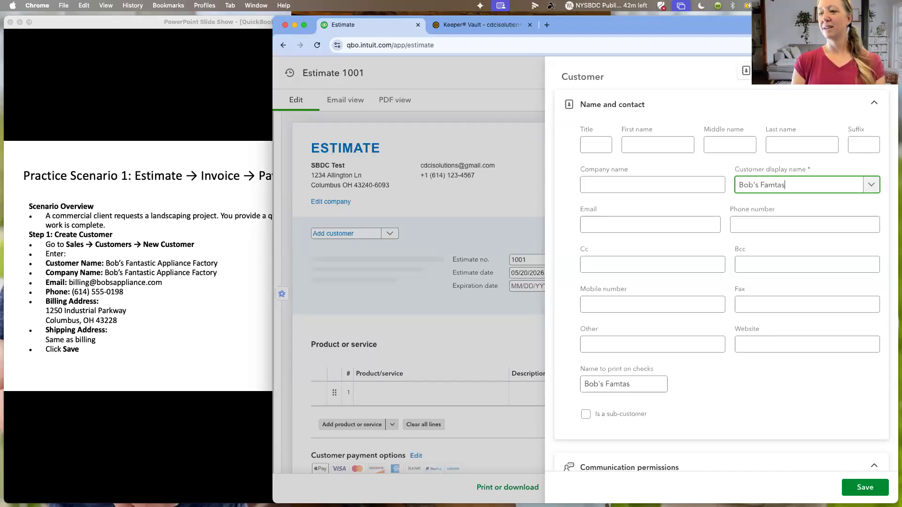
type("toc Apo")
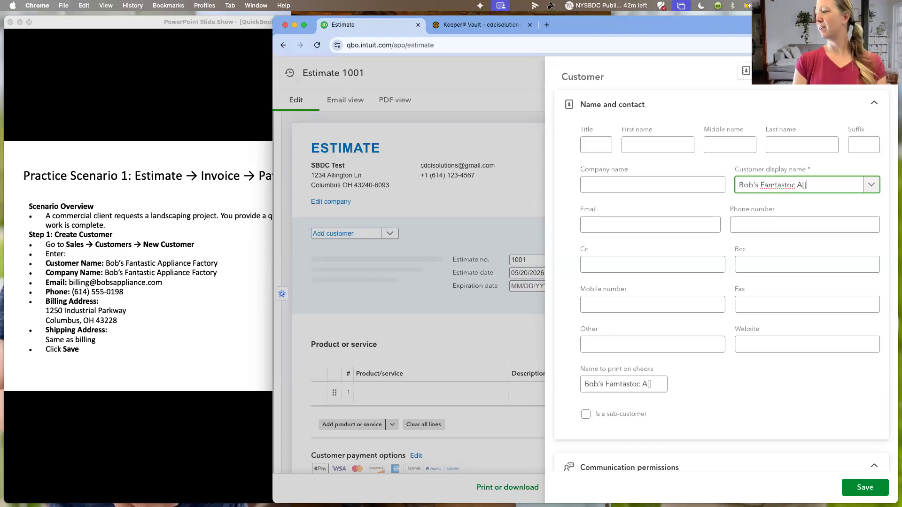
key("BackSpace")
key("BackSpace")
key("BackSpace")
key("BackSpace")
key("BackSpace")
key("BackSpace")
key("BackSpace")
key("BackSpace")
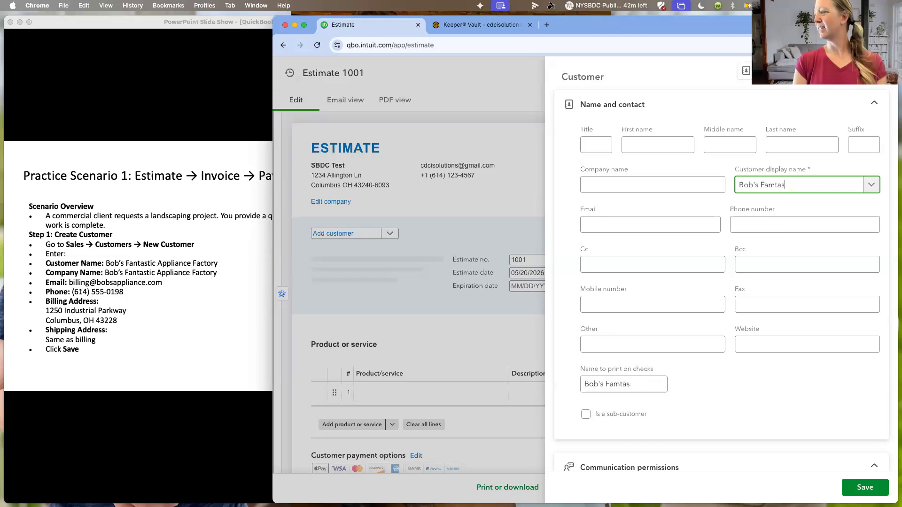
key("BackSpace")
key("BackSpace")
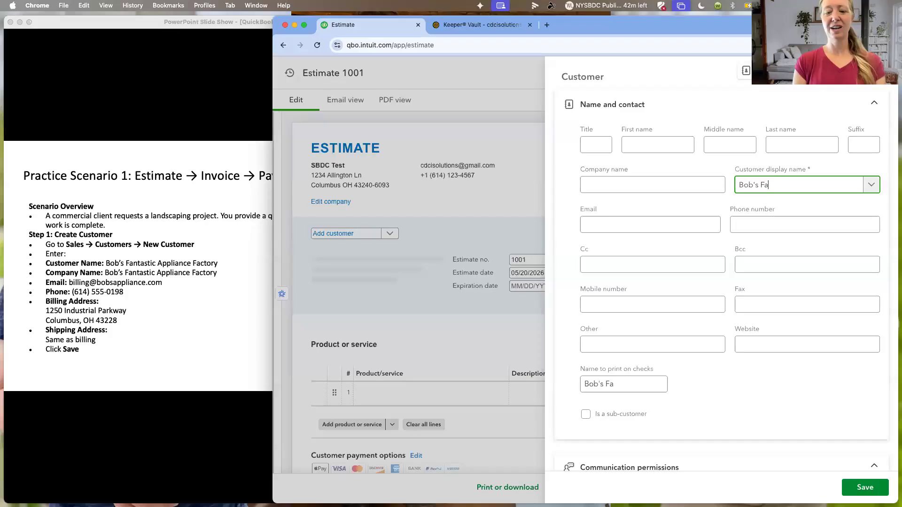
type("ntastic ")
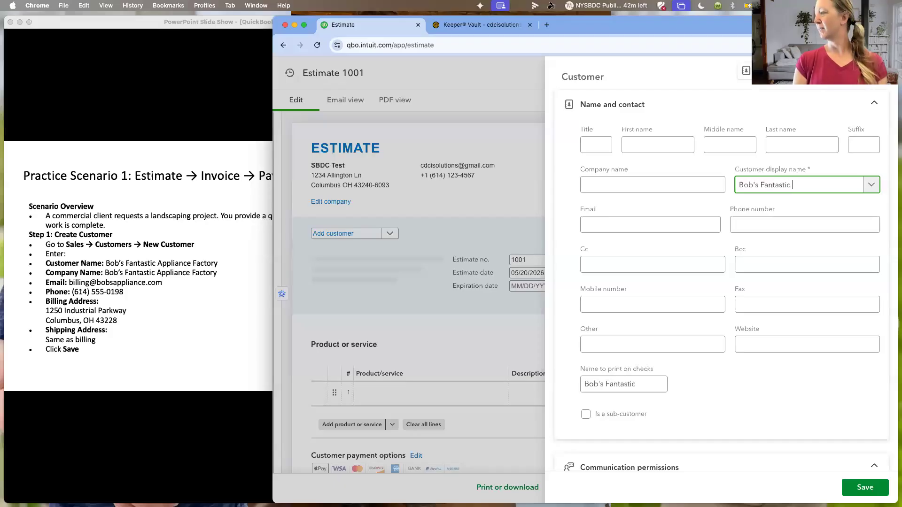
type("Applian")
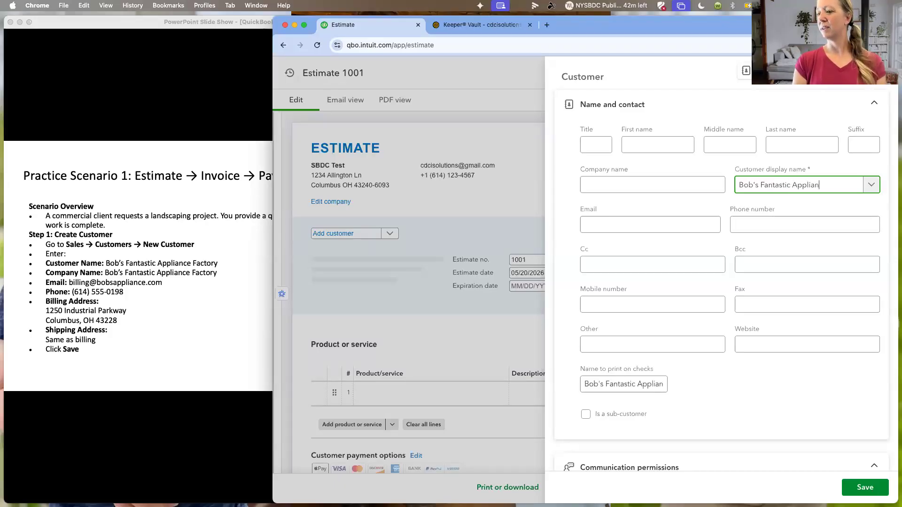
type("ce Factory")
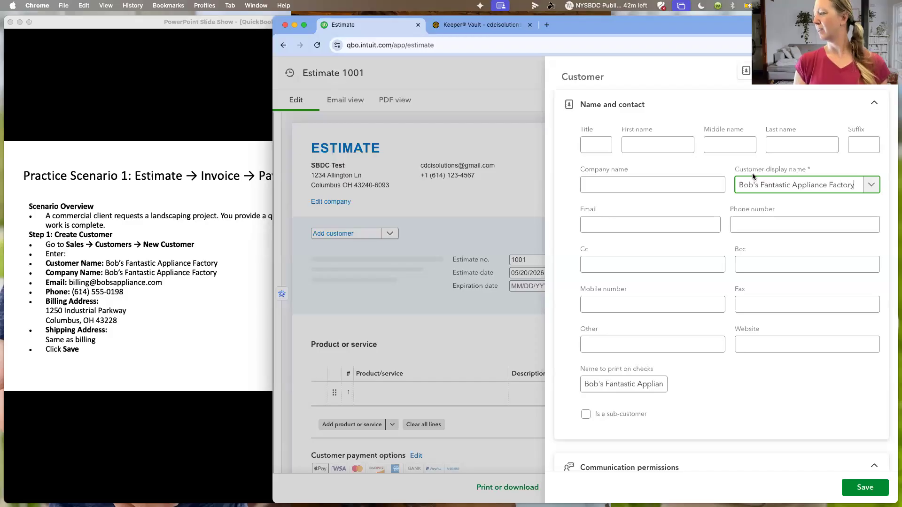
- Enter the customer's billing email address and save the new customer to the estimate
left_click(663, 219)
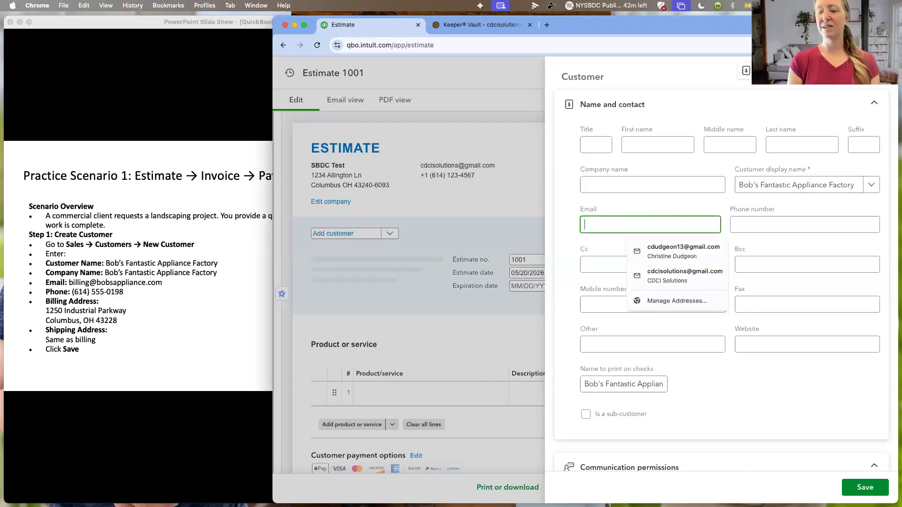
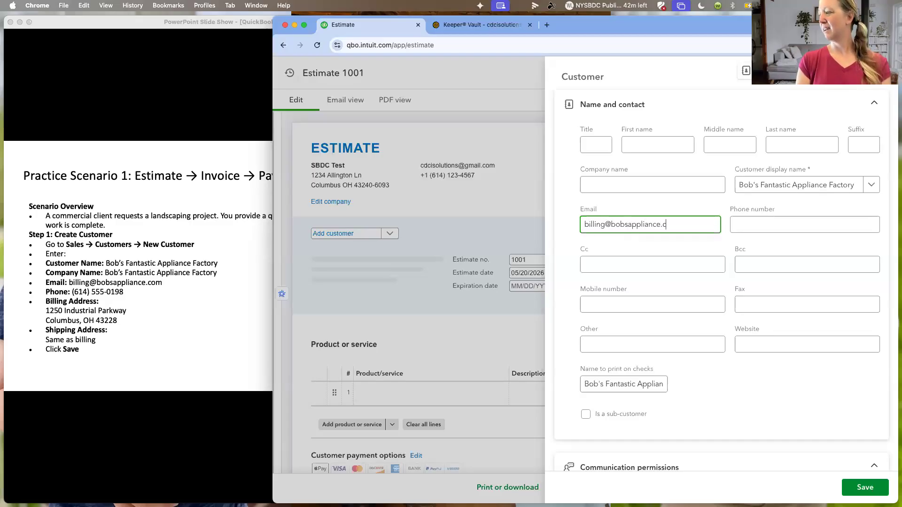
key("Tab")
left_click(691, 264)
scroll(628, 326, "down", 3)
scroll(626, 330, "down", 1)
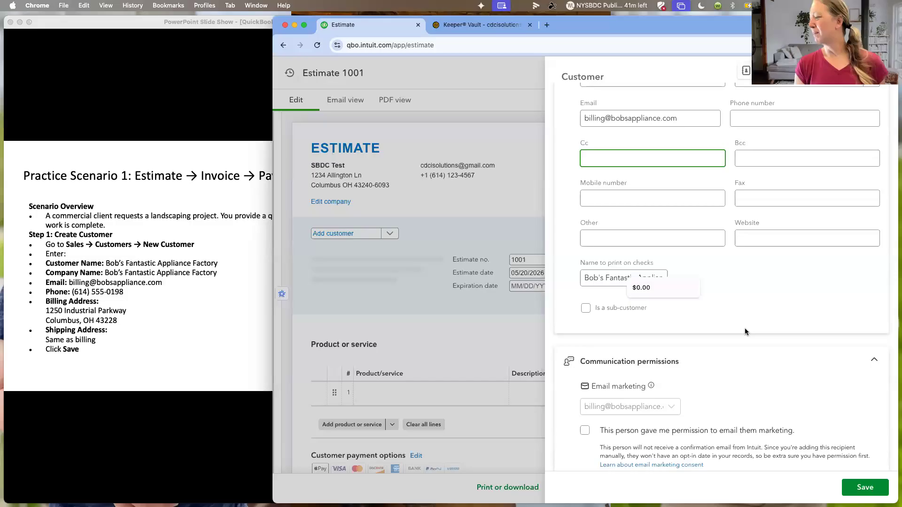
scroll(856, 464, "up", 1)
left_click(864, 489)
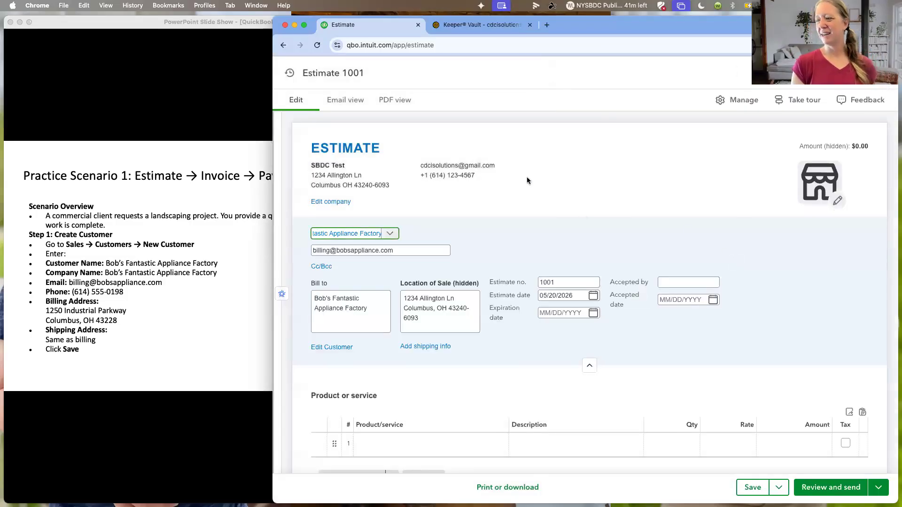
- Check the estimate's number and date fields, and add the Test product to the first line
scroll(517, 180, "down", 2)
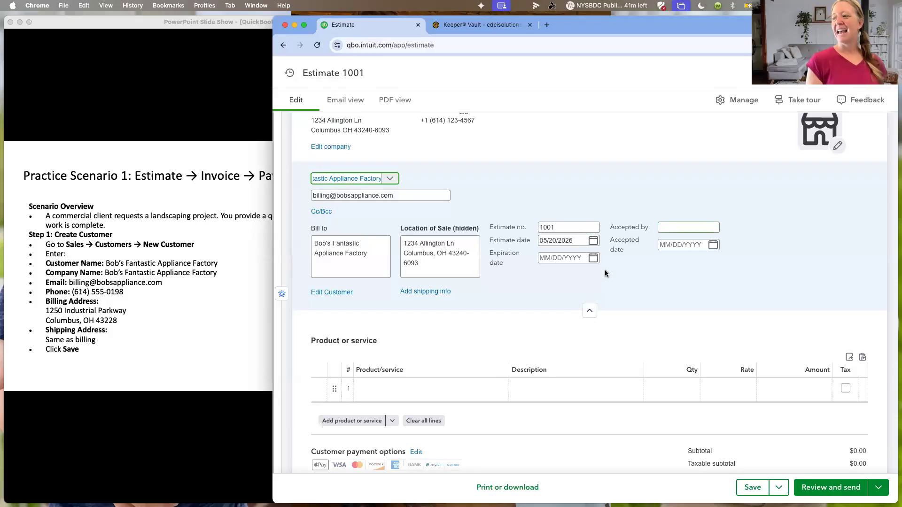
scroll(605, 265, "down", 2)
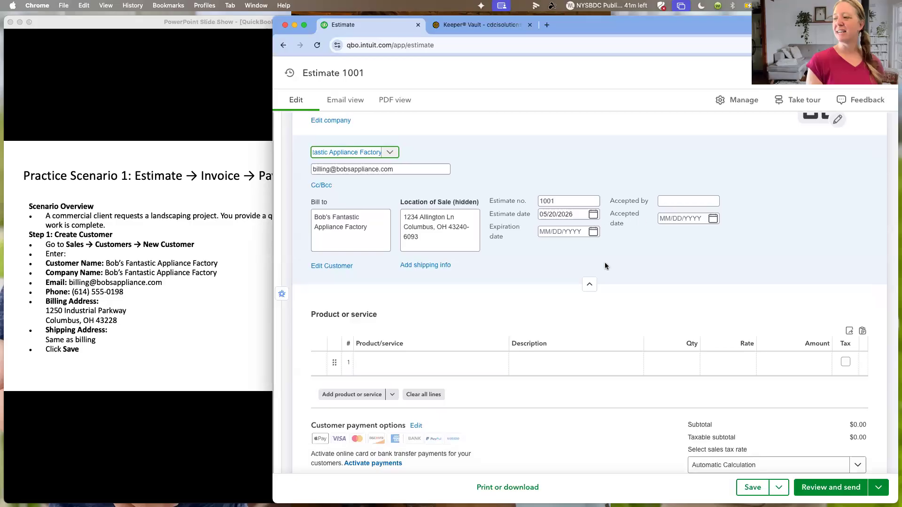
left_click(594, 215)
left_click(566, 201)
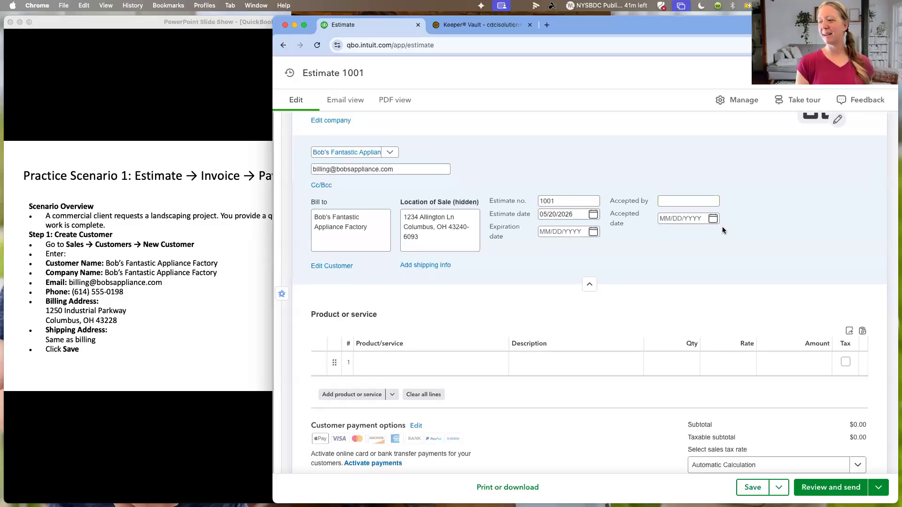
left_click(413, 362)
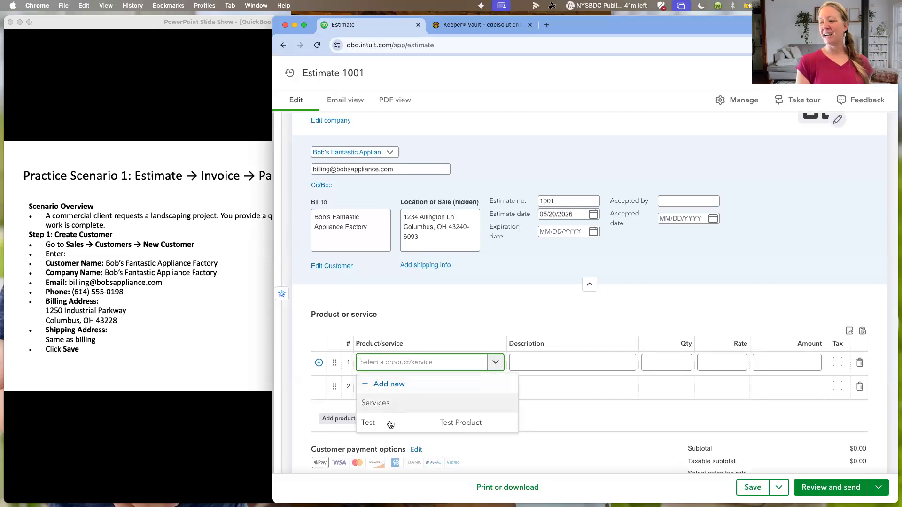
left_click(369, 423)
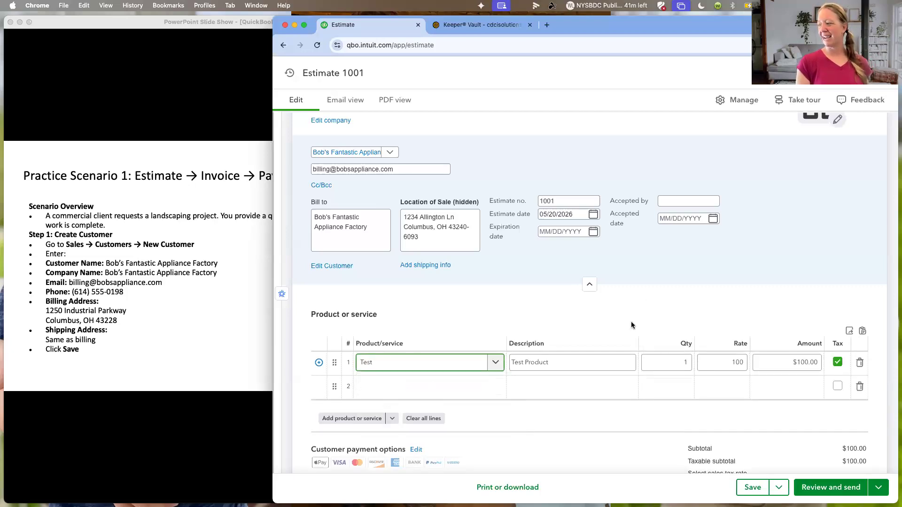
- Examine the estimate's totals and the breakdown of its sales tax by agency and product, and close the breakdown
scroll(645, 300, "down", 2)
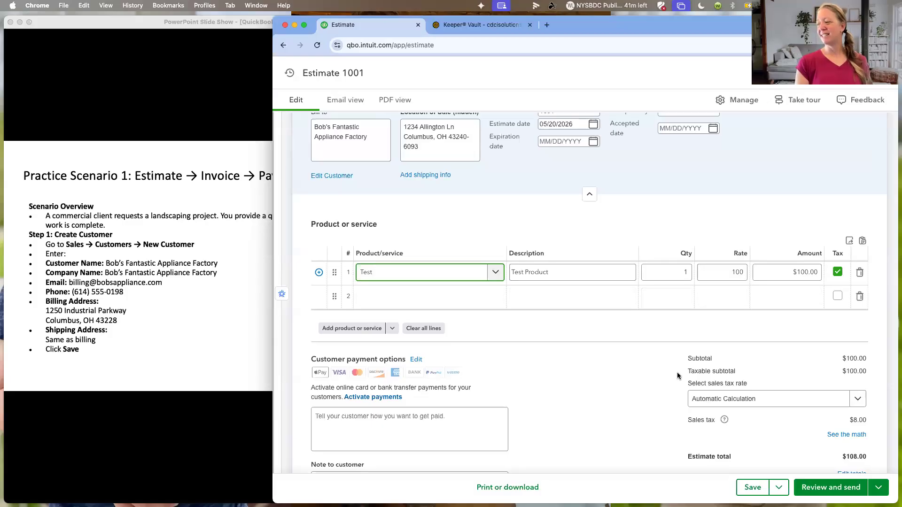
scroll(618, 367, "down", 1)
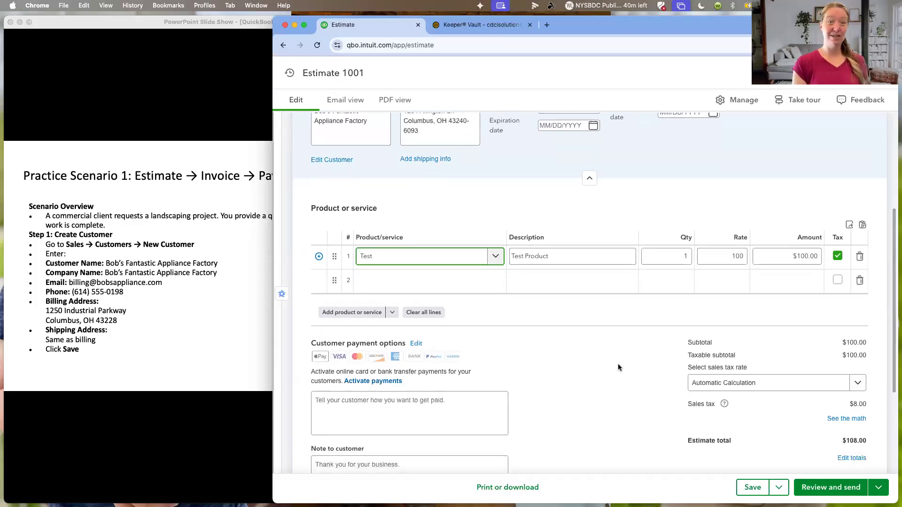
scroll(619, 367, "down", 2)
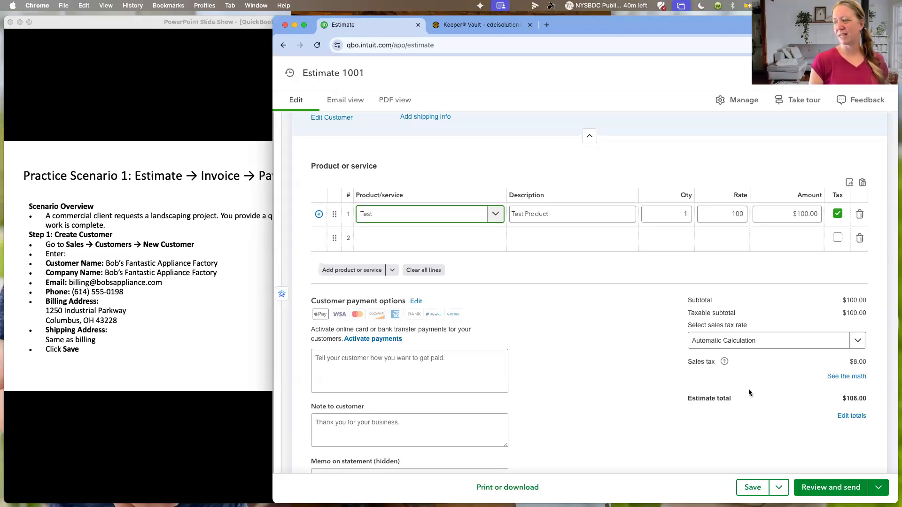
left_click(847, 377)
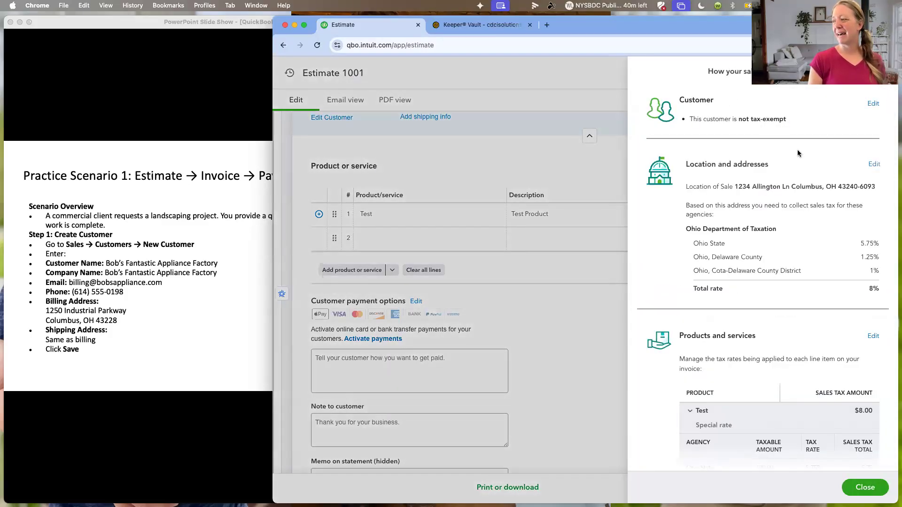
scroll(783, 226, "down", 3)
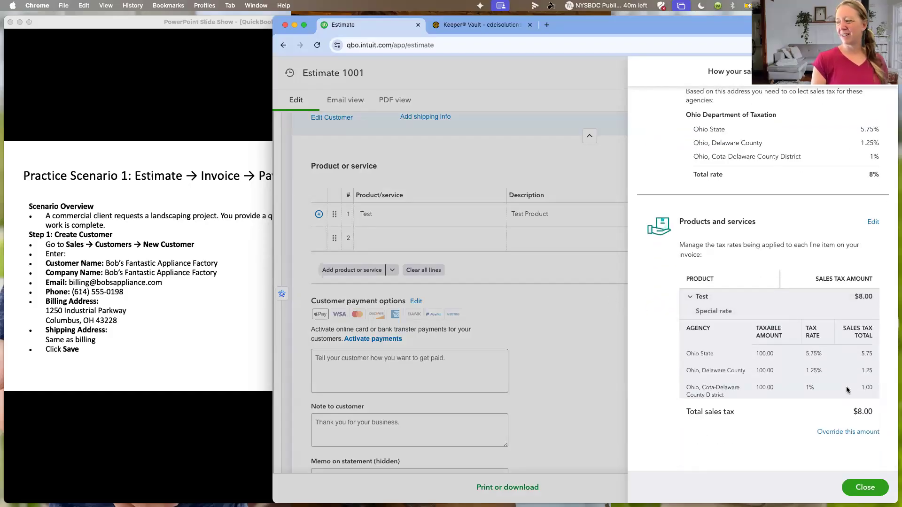
left_click(869, 490)
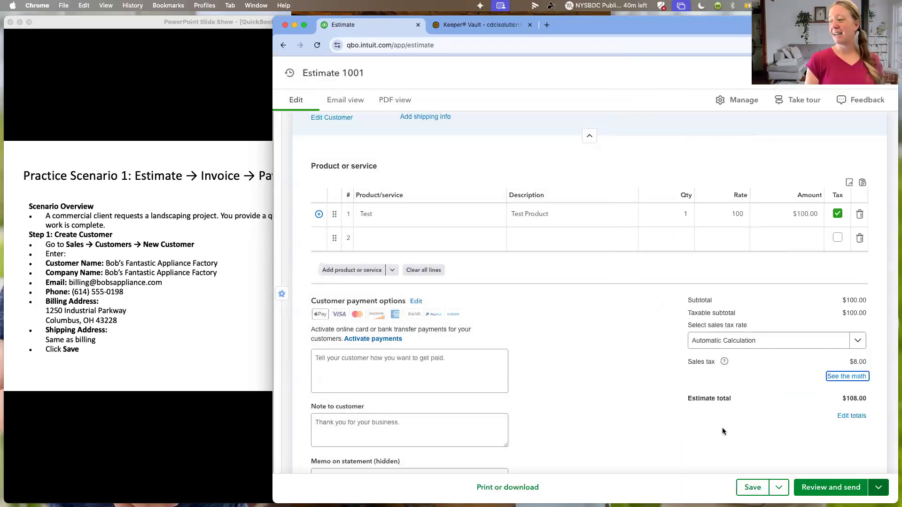
- Review the estimate's payment options and notes, preview its customer email with Review and send, and leave the estimate without sending it
scroll(568, 322, "down", 2)
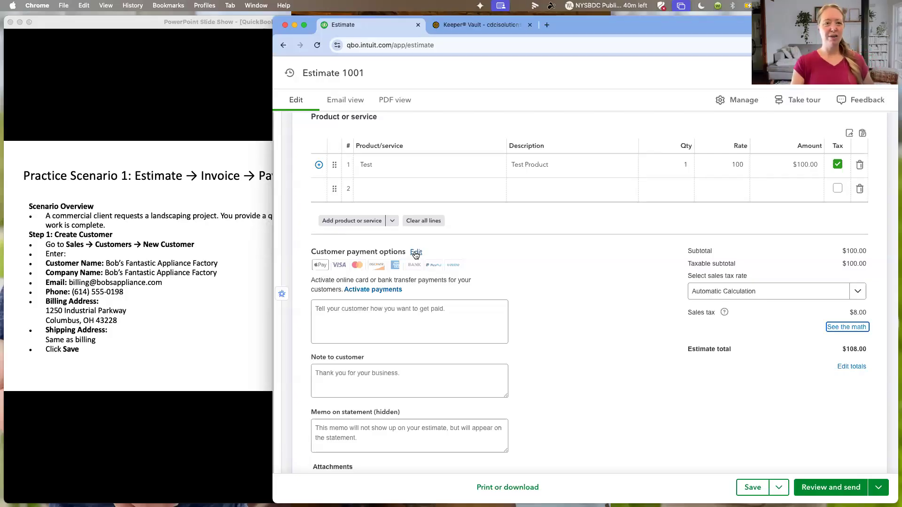
scroll(526, 267, "down", 2)
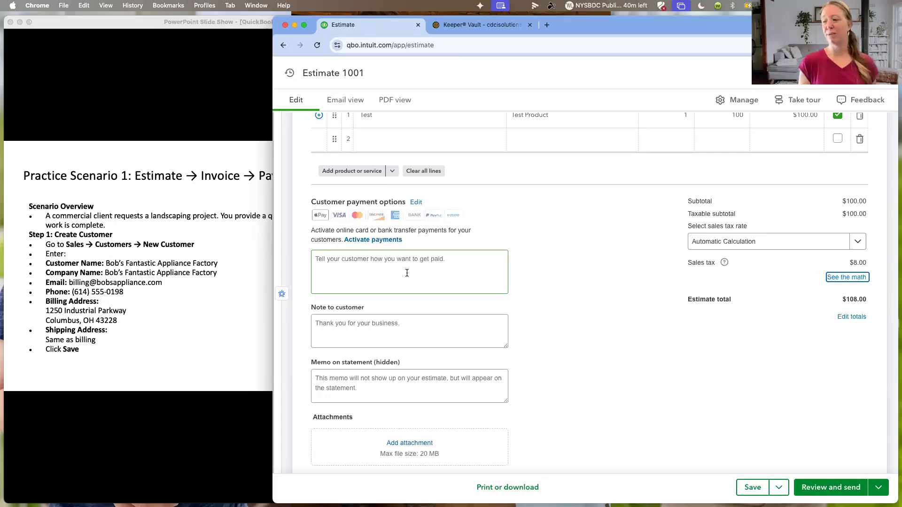
scroll(509, 303, "down", 1)
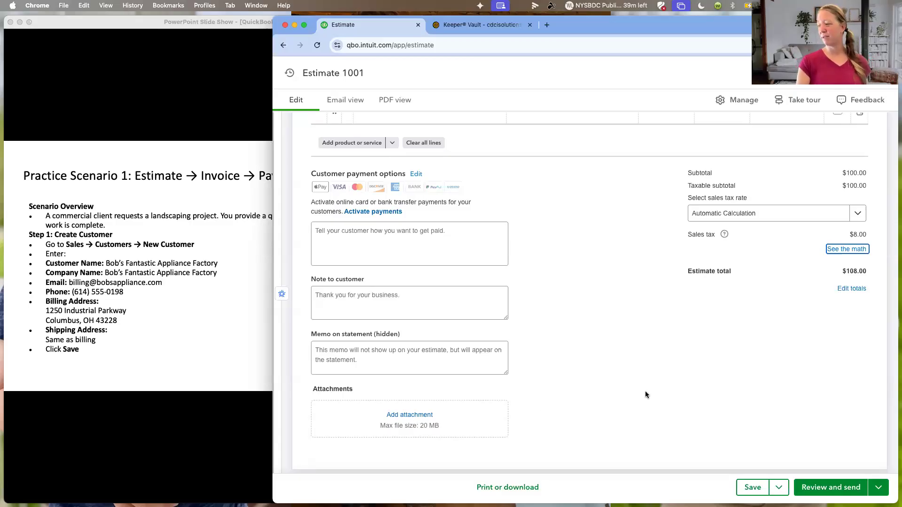
left_click(820, 490)
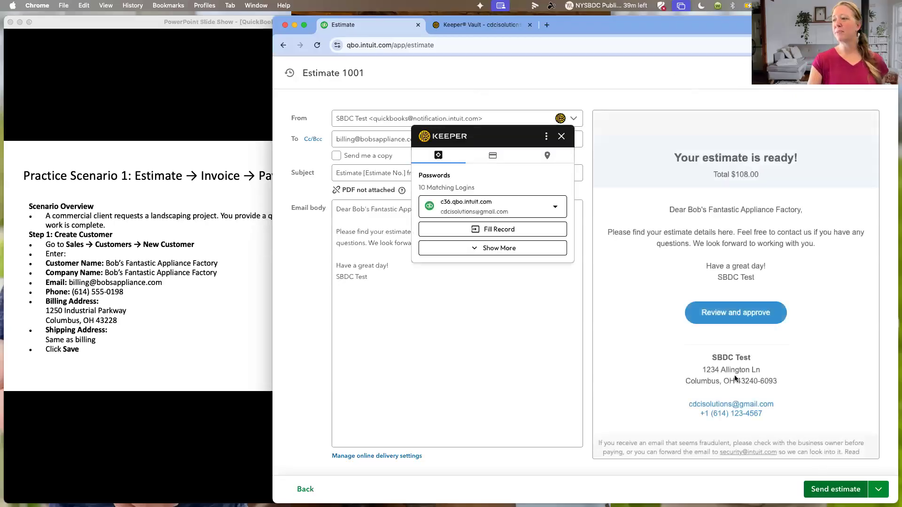
left_click(562, 136)
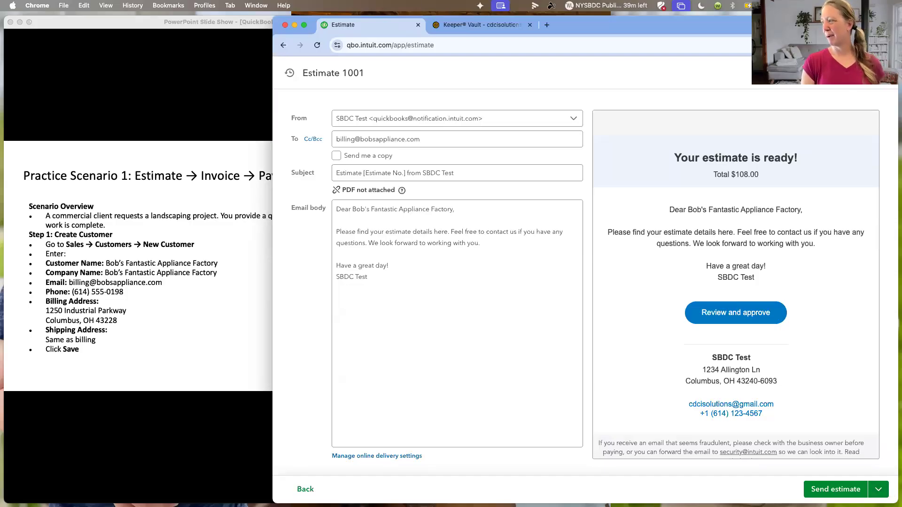
left_click(883, 73)
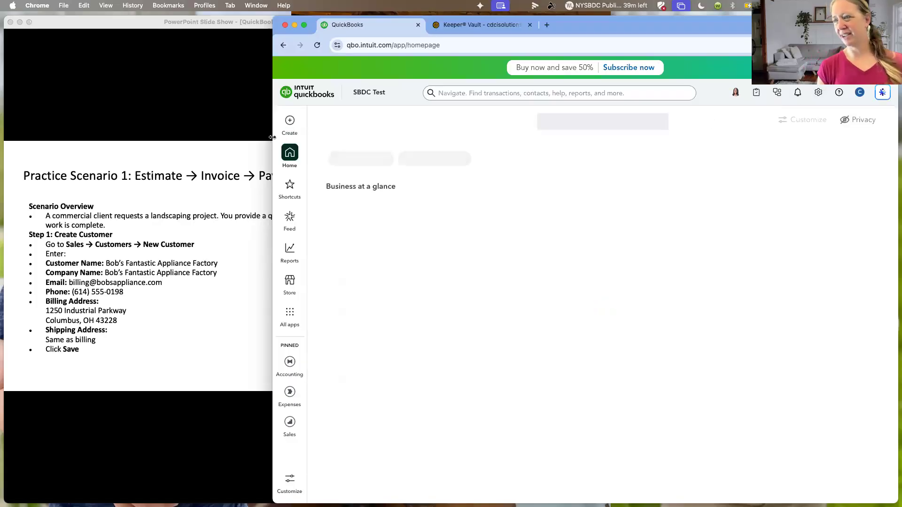
- Open the Sales overview, widen the browser window, and look through the payment funnel and income over time
left_click_drag(272, 136, 451, 162)
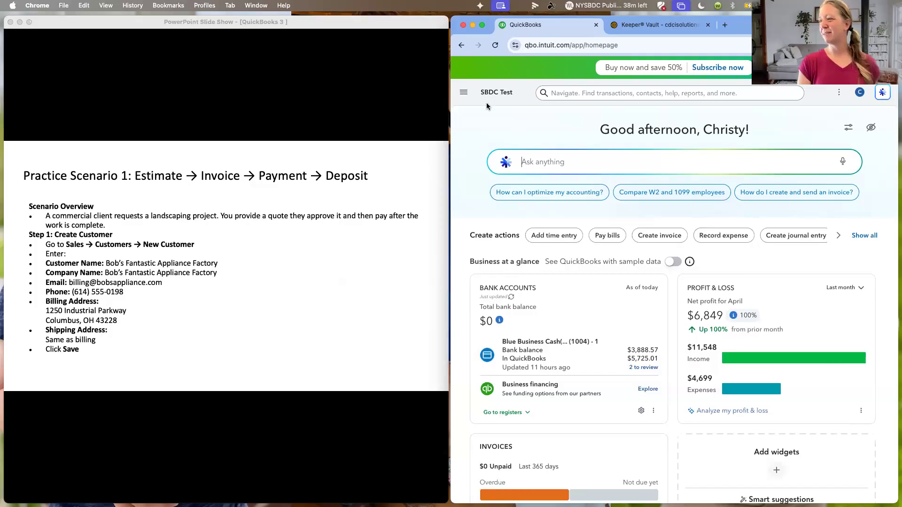
left_click(463, 95)
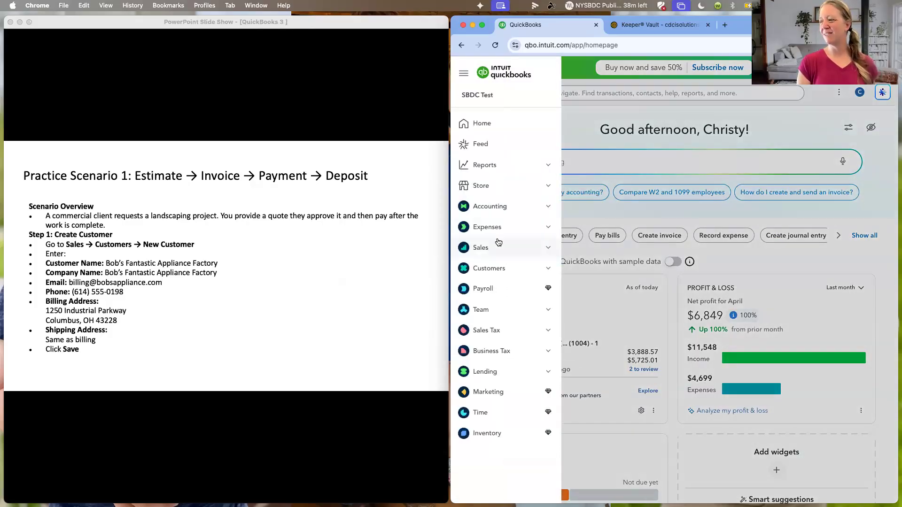
left_click(501, 249)
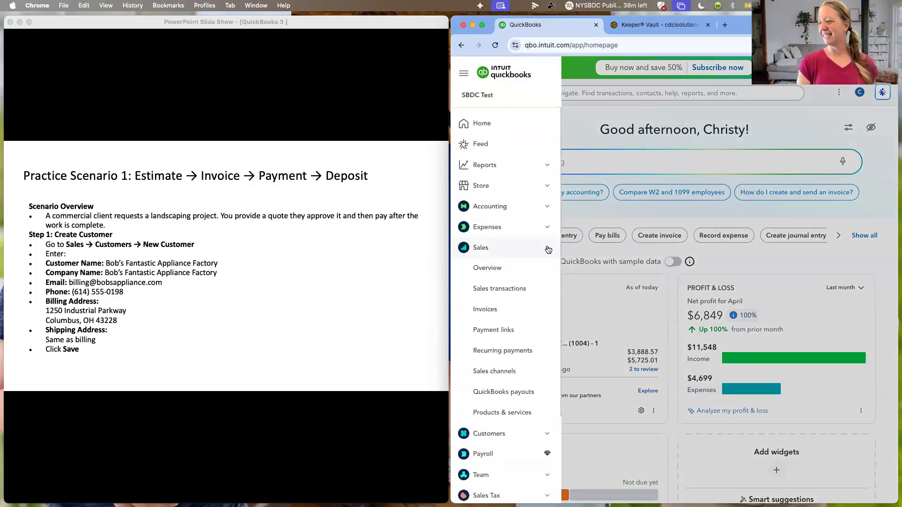
left_click(496, 270)
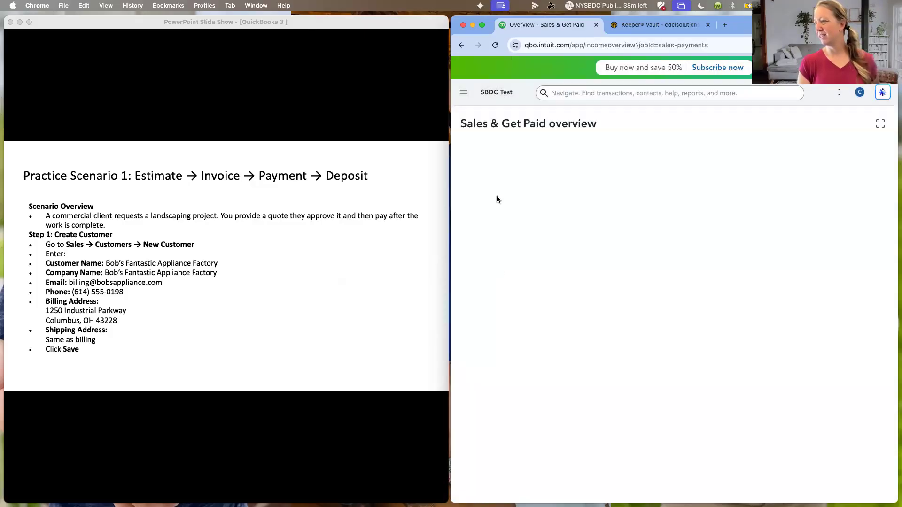
left_click_drag(451, 136, 259, 134)
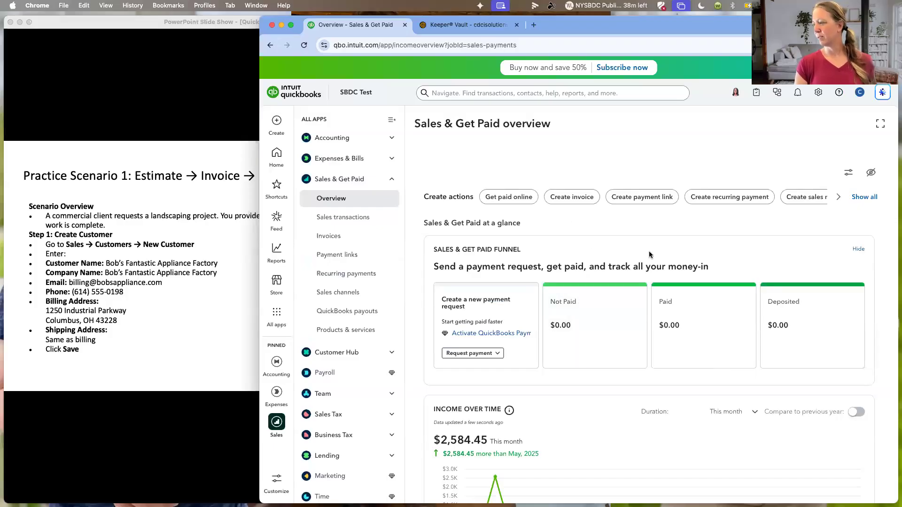
scroll(647, 226, "down", 5)
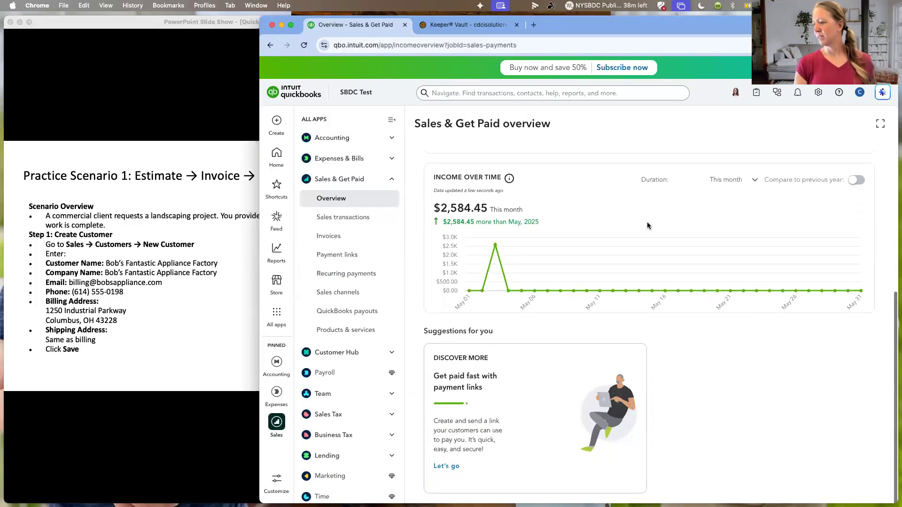
- Convert the pending estimate for Bob's Fantastic Appliance Factory to an invoice from the estimates list, dismissing the introduction and settings pane
left_click(346, 354)
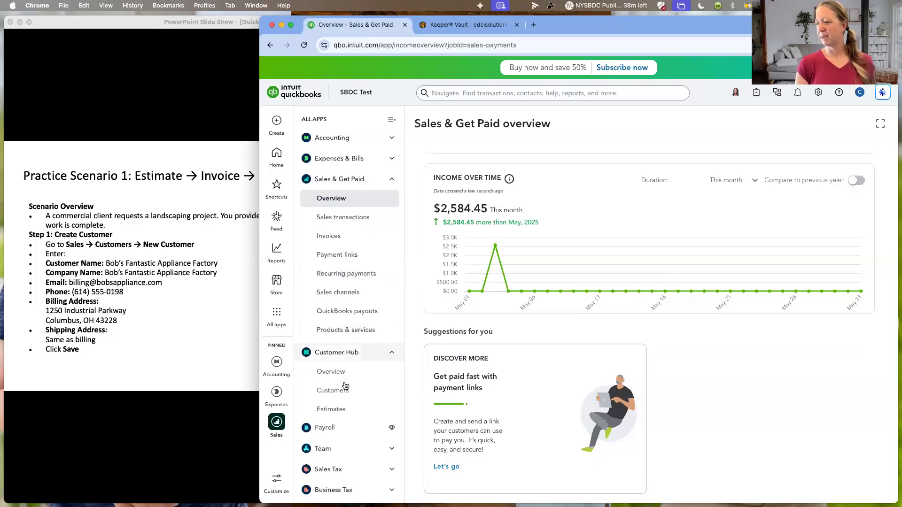
left_click(338, 408)
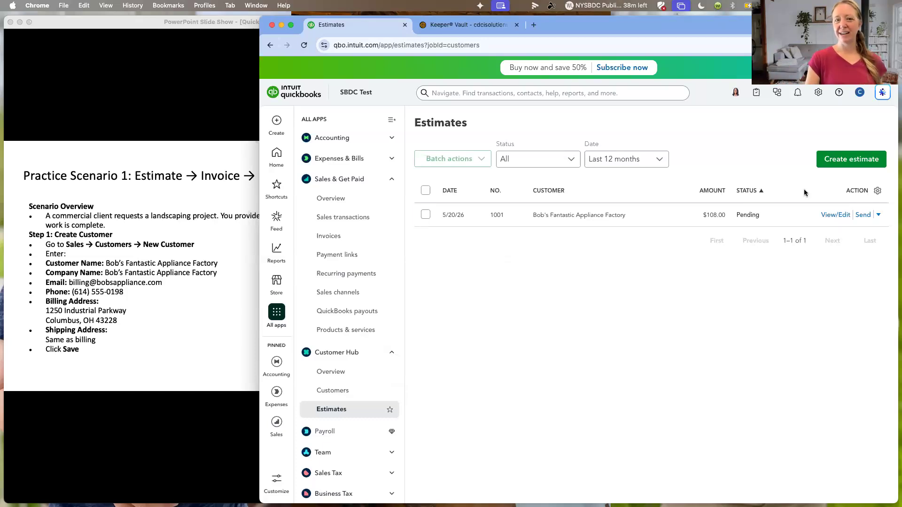
left_click(878, 218)
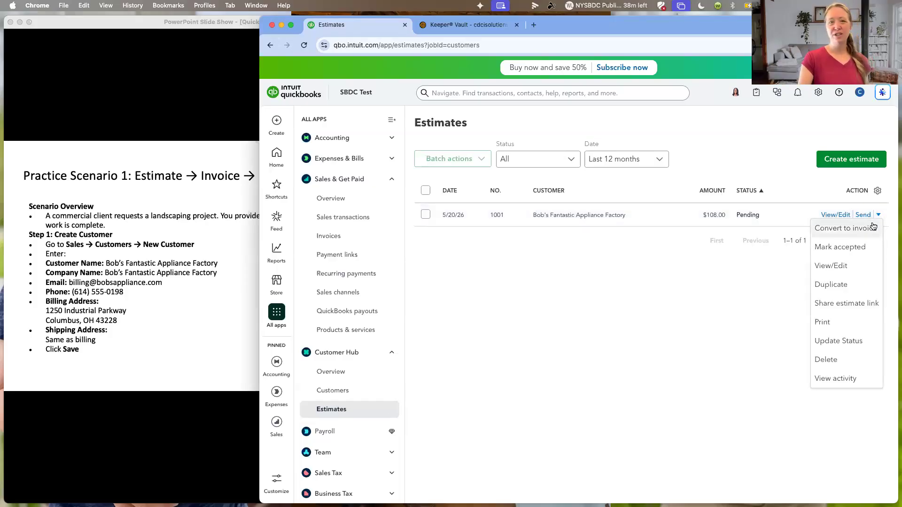
left_click(849, 227)
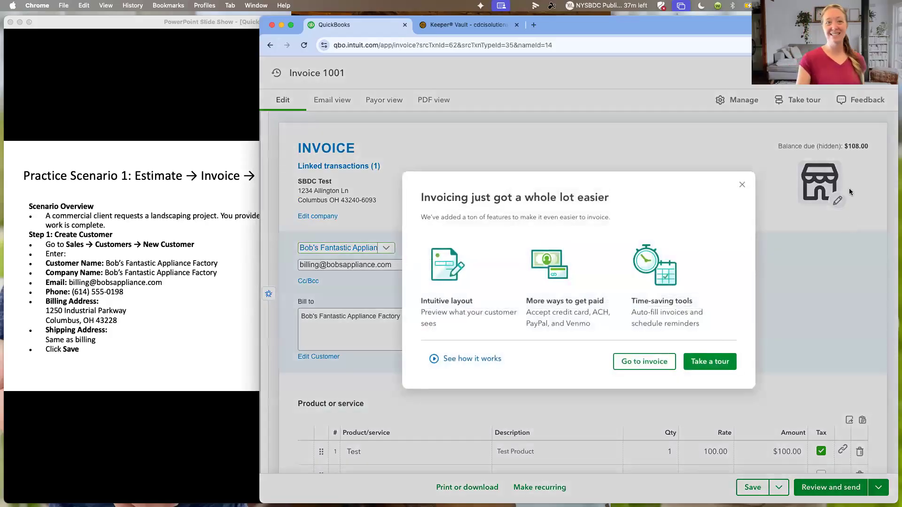
left_click(742, 185)
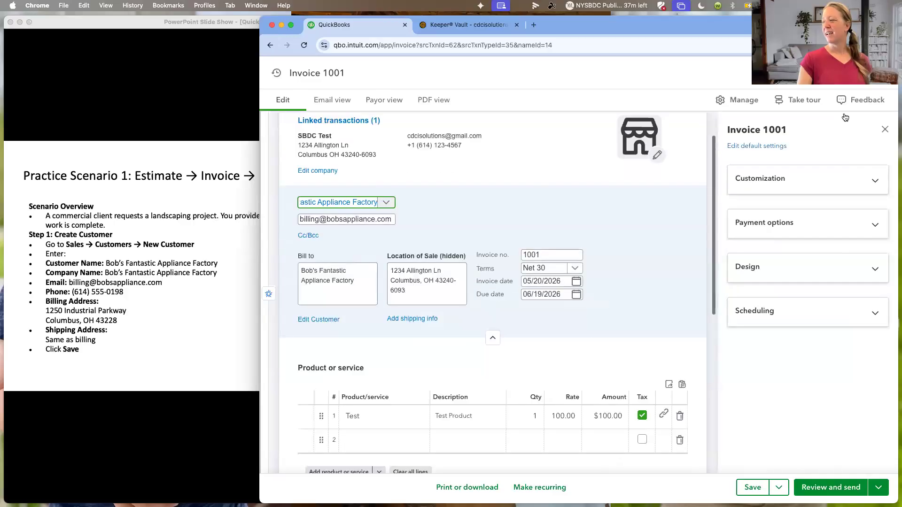
left_click(885, 130)
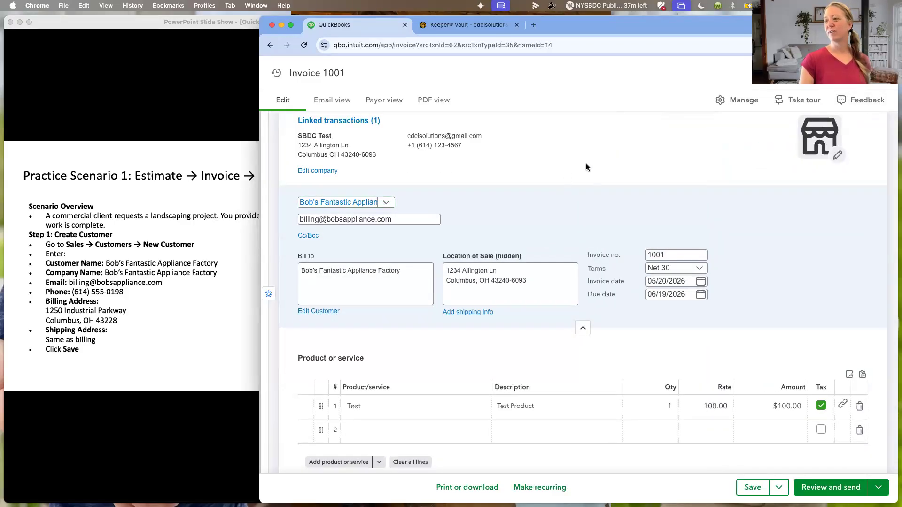
- Look over the converted invoice and add Services as its second line with a rate of 50
scroll(585, 164, "down", 1)
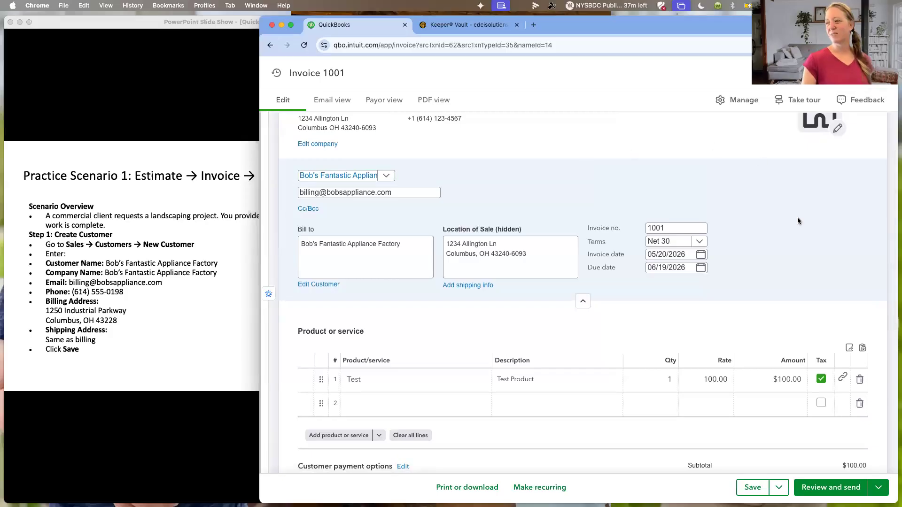
scroll(788, 245, "down", 3)
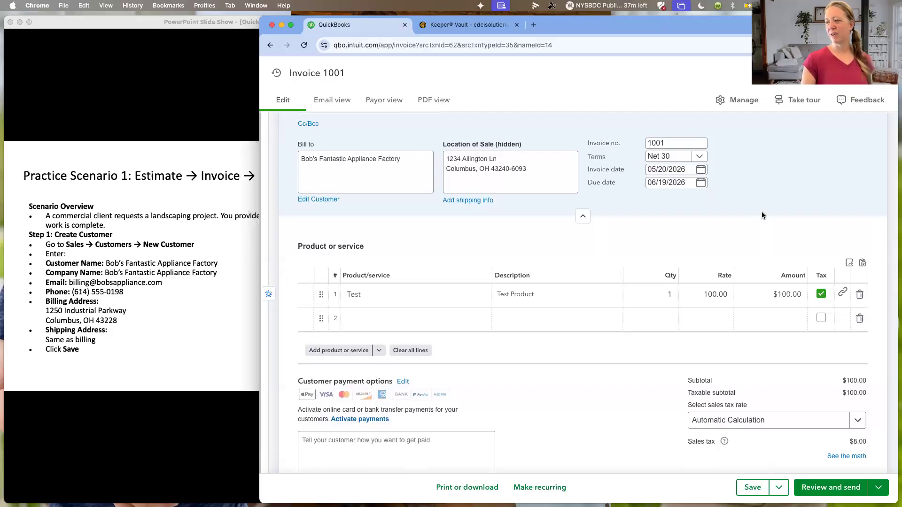
scroll(726, 267, "up", 5)
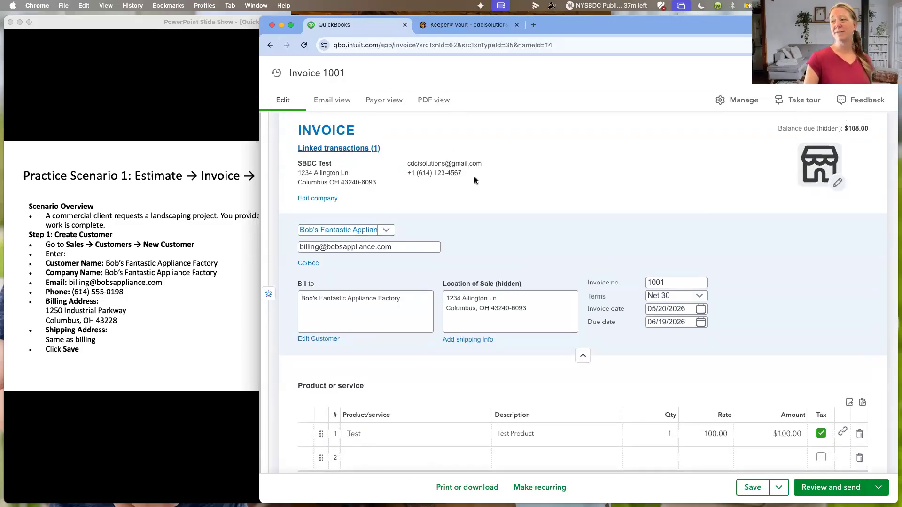
scroll(544, 220, "down", 3)
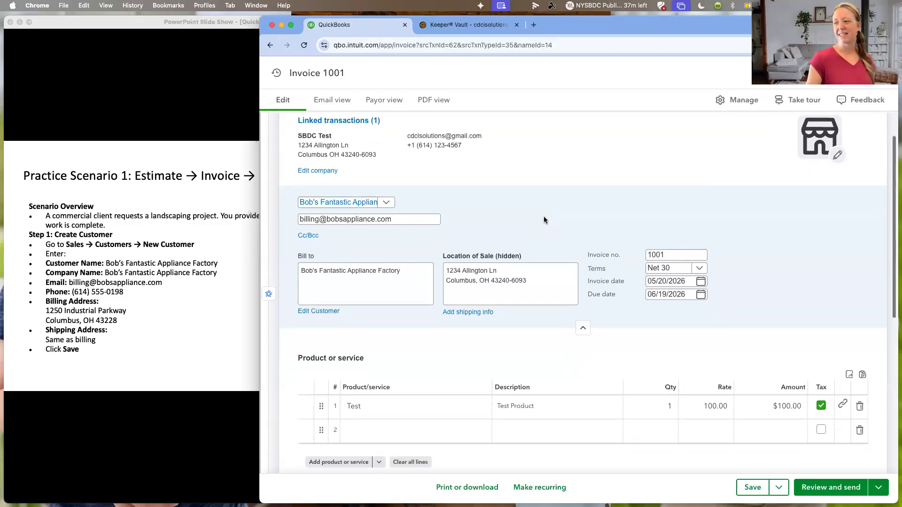
left_click(425, 323)
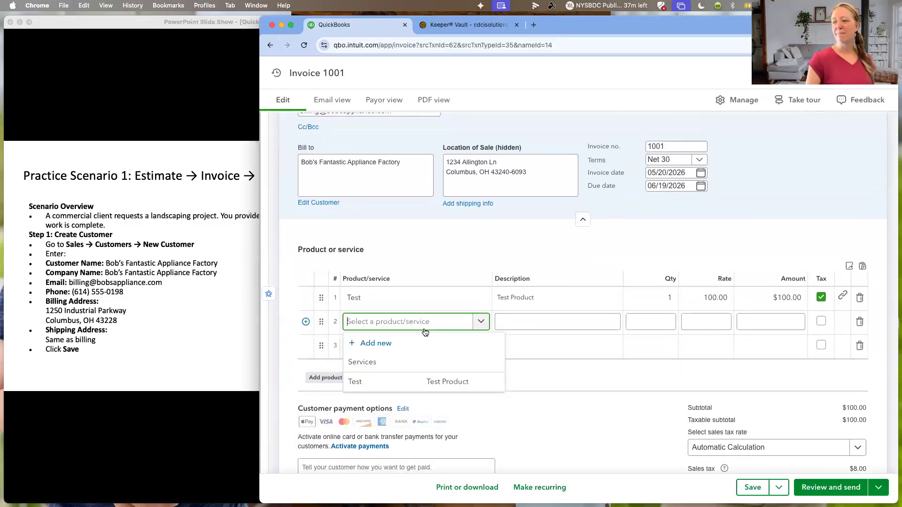
left_click(416, 361)
left_click(710, 322)
left_click_drag(711, 323, 737, 321)
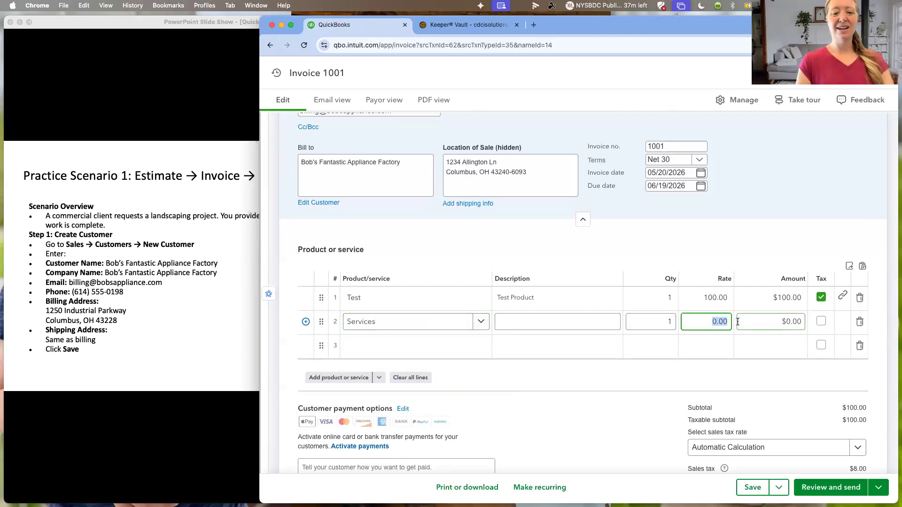
type("05")
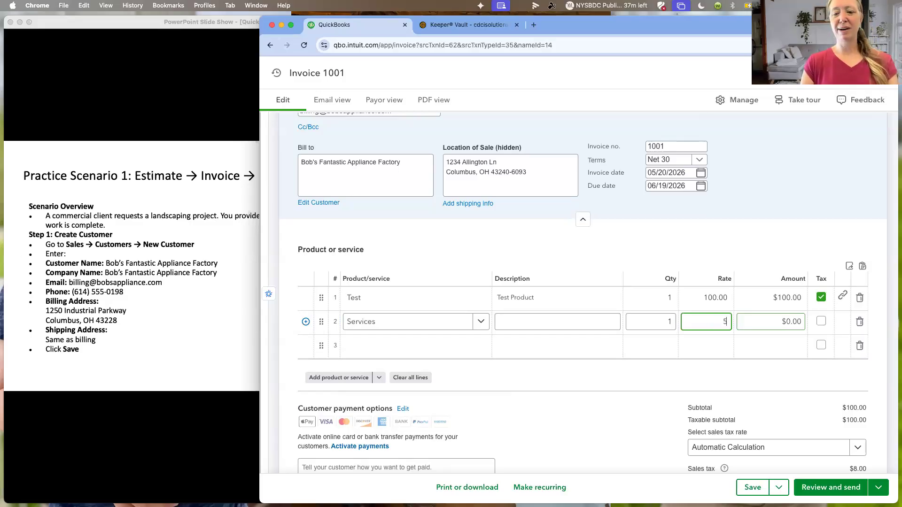
left_click(773, 345)
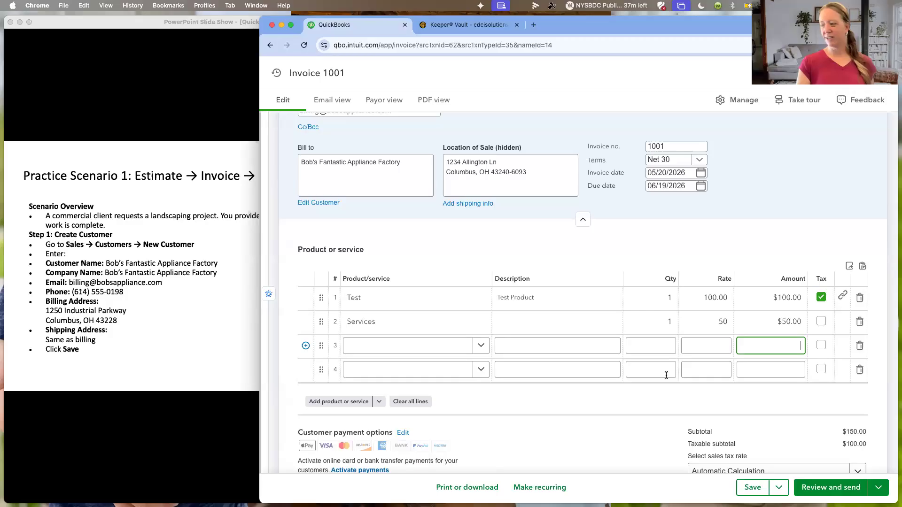
- Check the invoice's totals, payment options and notes, and proceed to reviewing and sending the invoice
scroll(656, 396, "down", 2)
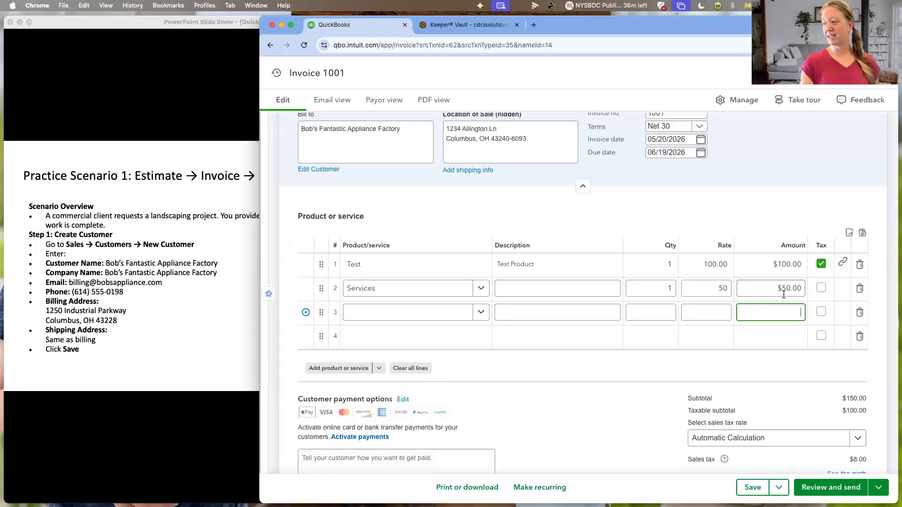
scroll(712, 309, "down", 2)
scroll(712, 309, "down", 1)
scroll(587, 330, "down", 2)
scroll(586, 330, "down", 3)
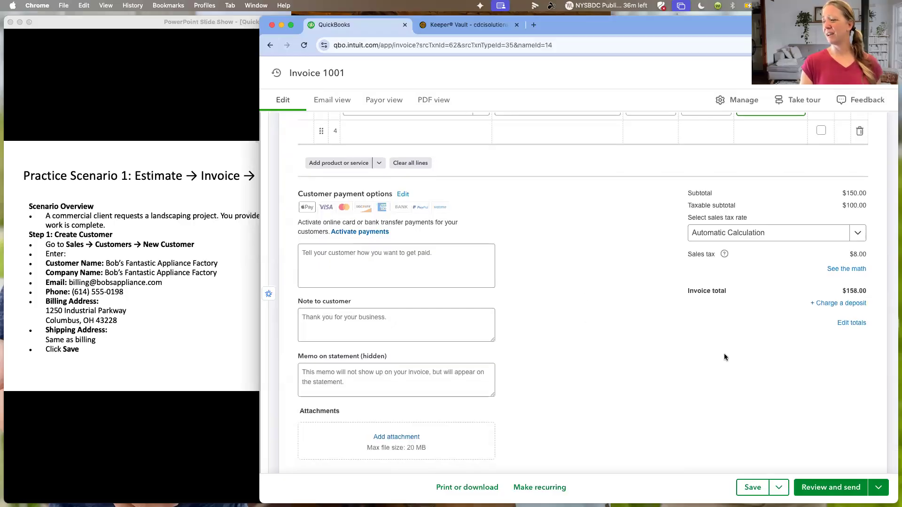
scroll(706, 383, "down", 1)
left_click(843, 486)
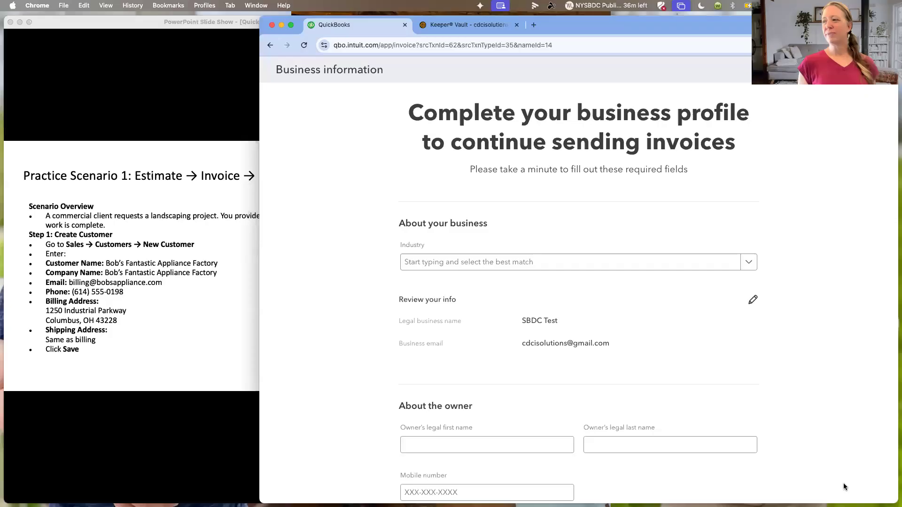
- Leave the business profile form with Save and exit, and check the invoice's email preview
scroll(757, 406, "down", 5)
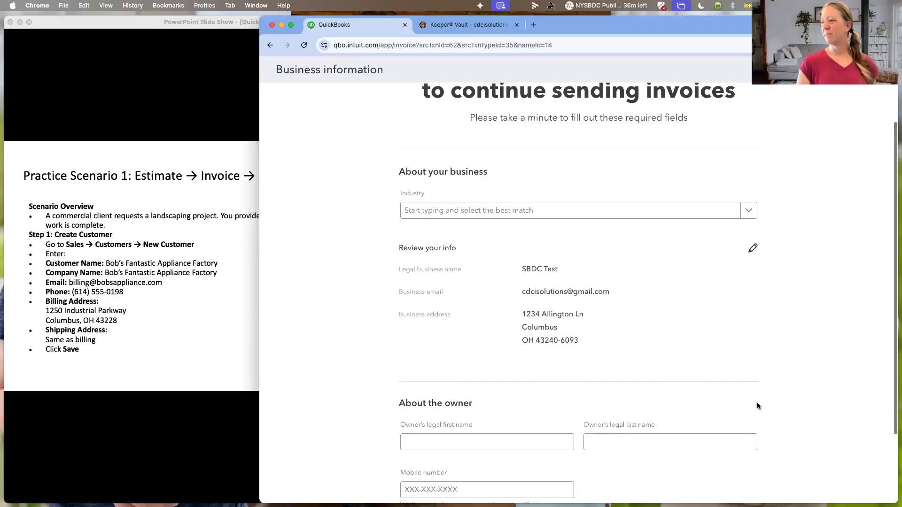
scroll(850, 233, "up", 5)
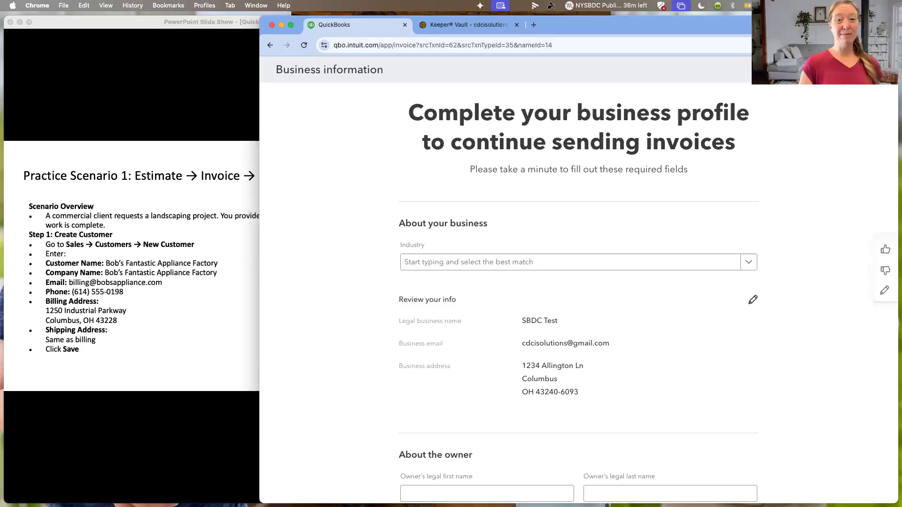
left_click(881, 70)
left_click(683, 316)
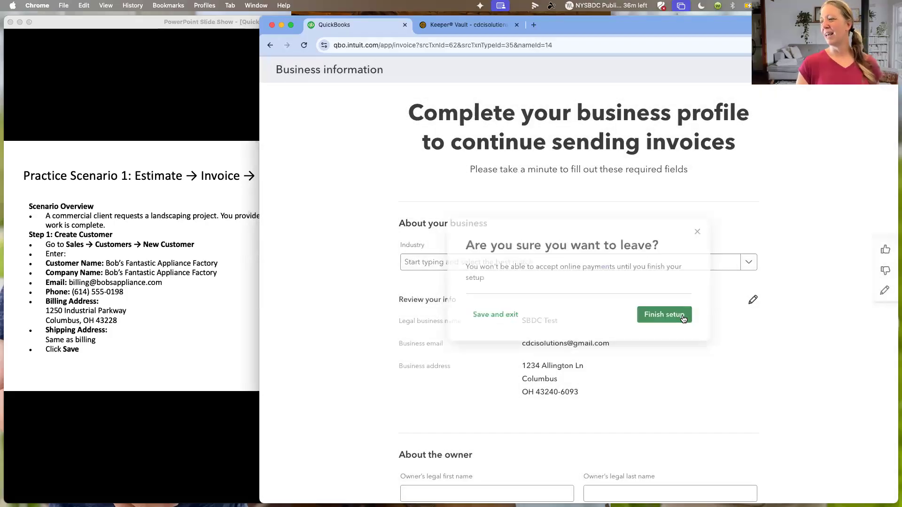
left_click(881, 70)
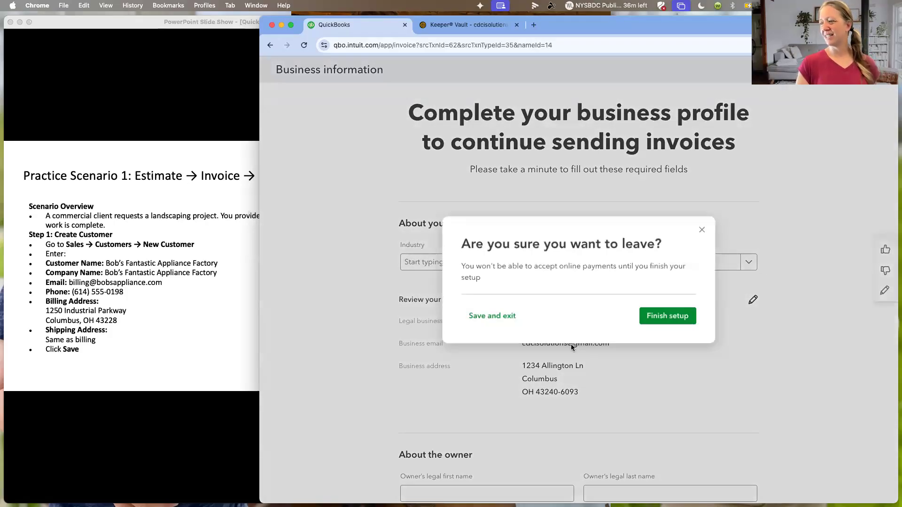
left_click(489, 316)
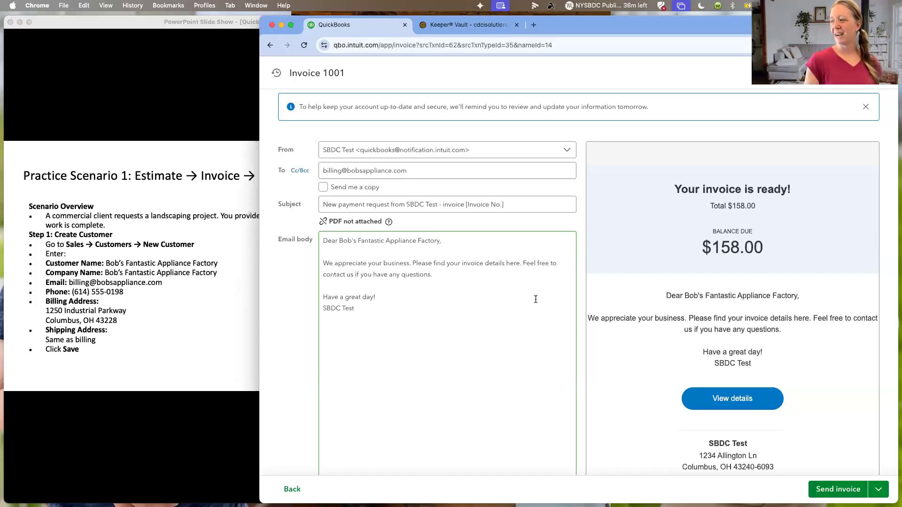
scroll(750, 311, "down", 1)
scroll(750, 313, "down", 4)
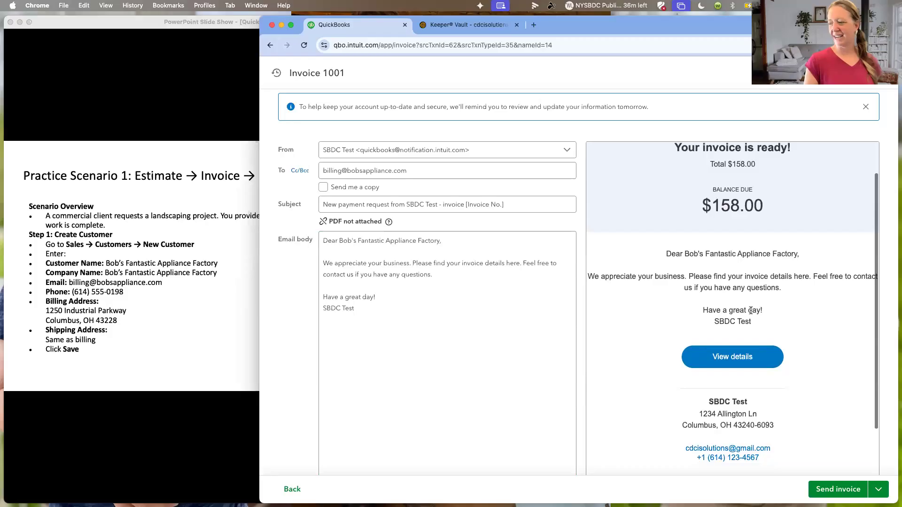
- Close the invoice's email preview without sending it and open the list of invoices
scroll(750, 312, "up", 5)
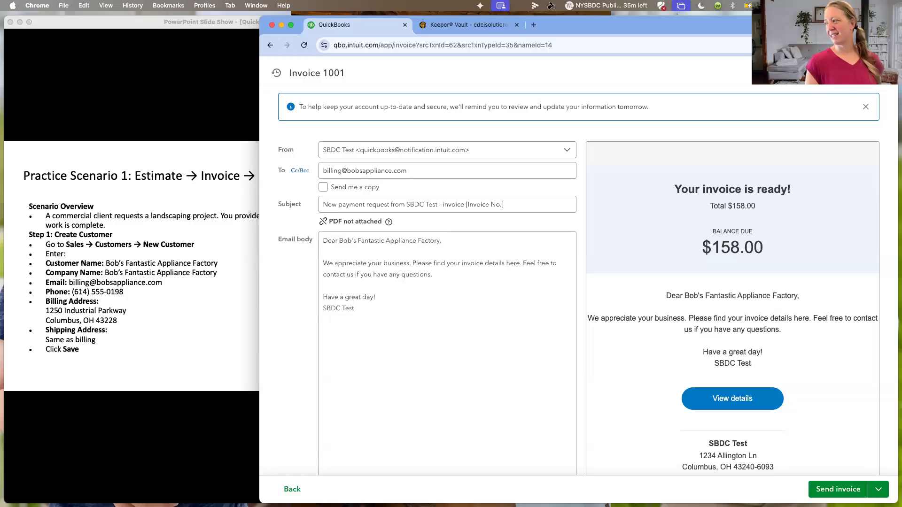
left_click(884, 73)
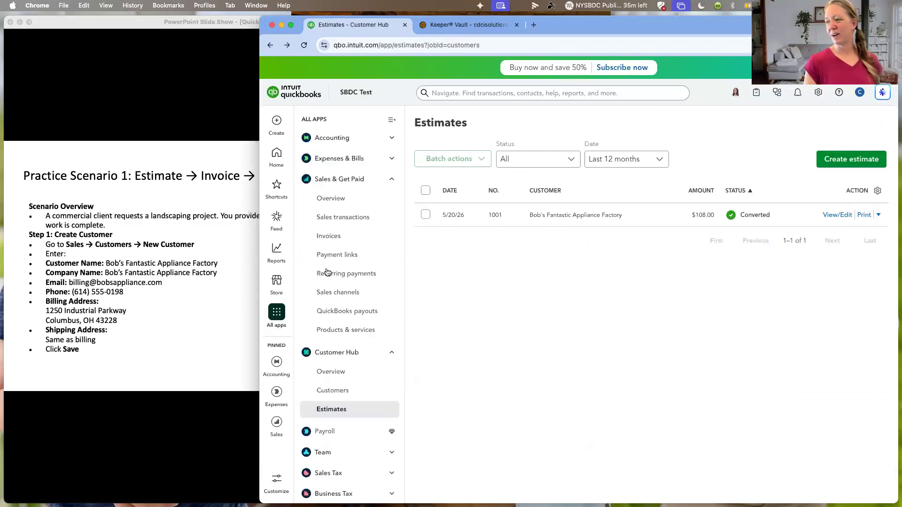
left_click(328, 236)
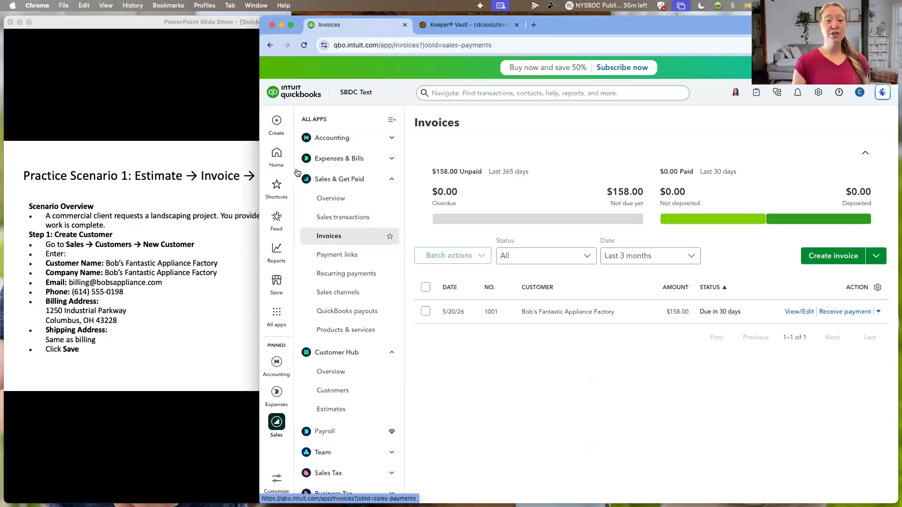
- From a blank new invoice, find invoice 1001 among the recent transactions, view it and close it
mouse_move(276, 123)
left_click(314, 146)
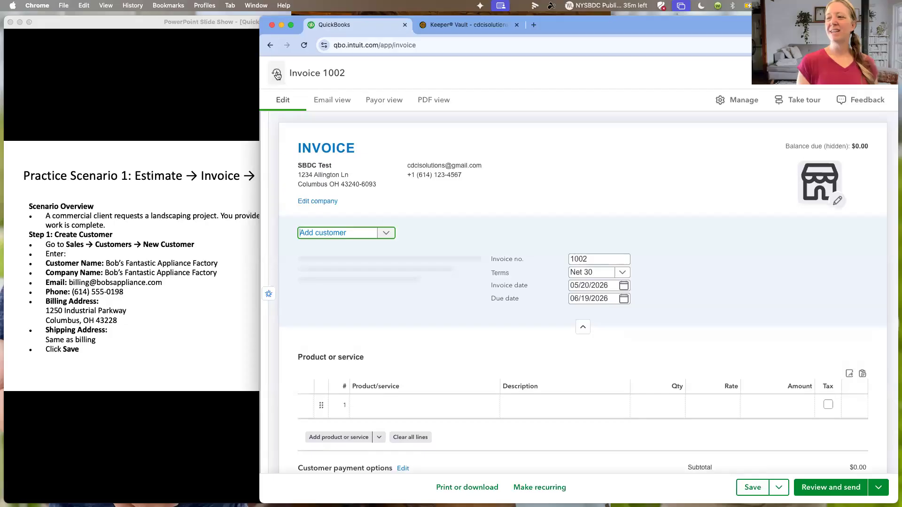
left_click(277, 74)
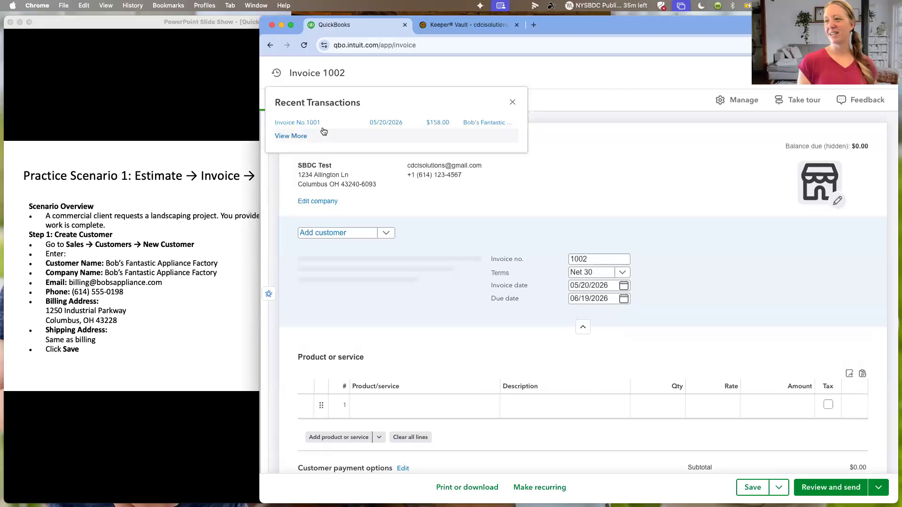
left_click(478, 124)
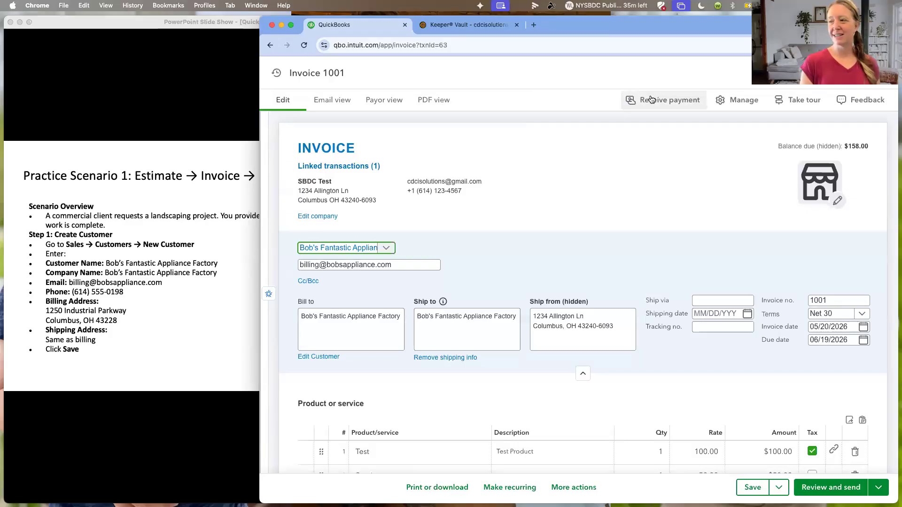
left_click(883, 73)
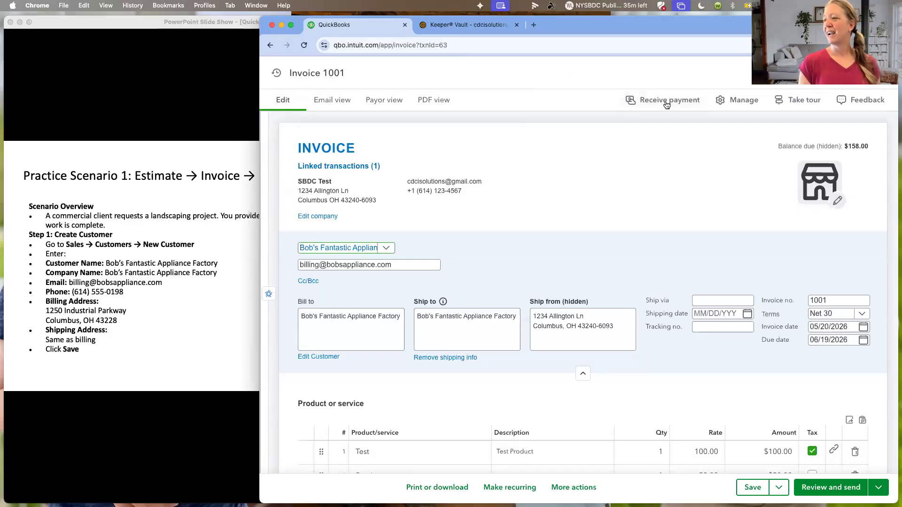
- Start receiving a payment from Bob's Fantastic Appliance Factory, dismiss the tip and apply the payment to invoice 1001
left_click(278, 125)
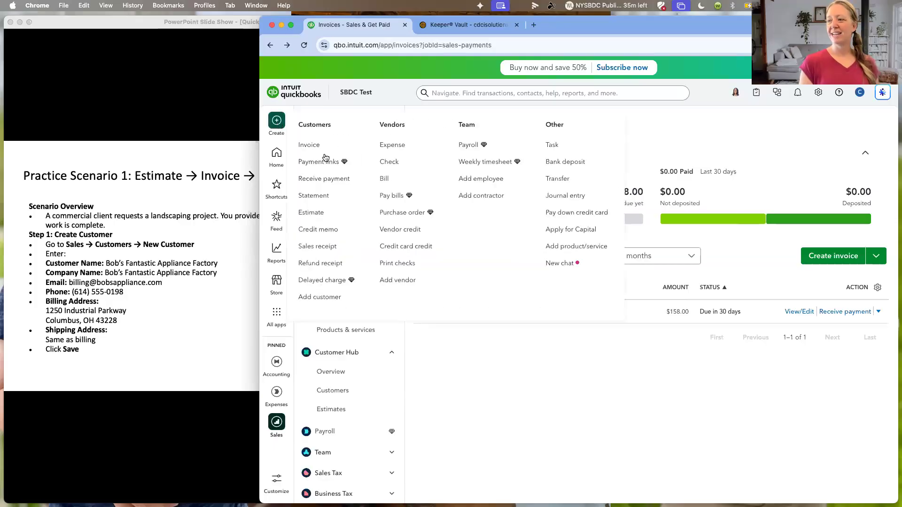
left_click(319, 180)
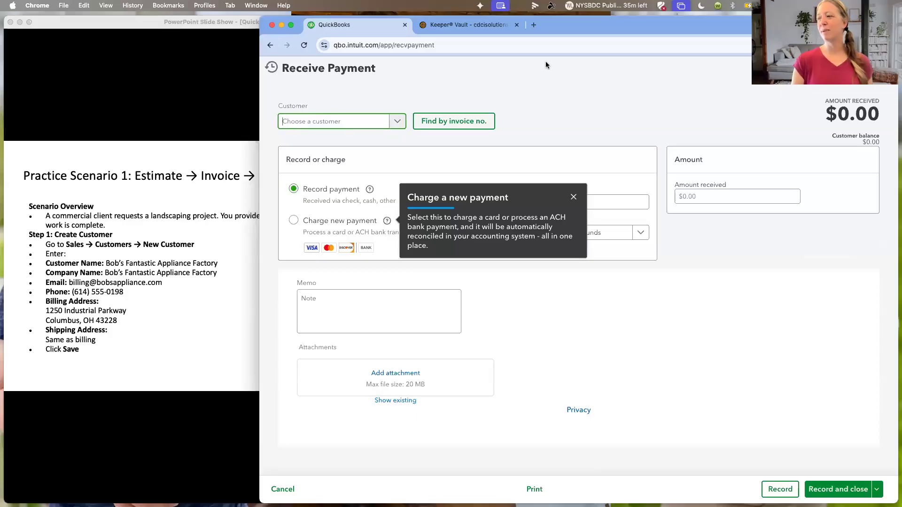
left_click(571, 197)
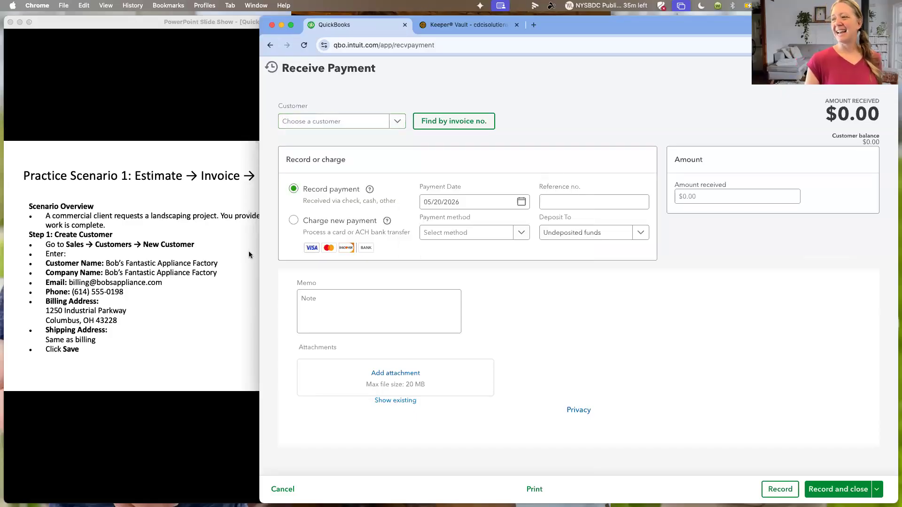
left_click(398, 122)
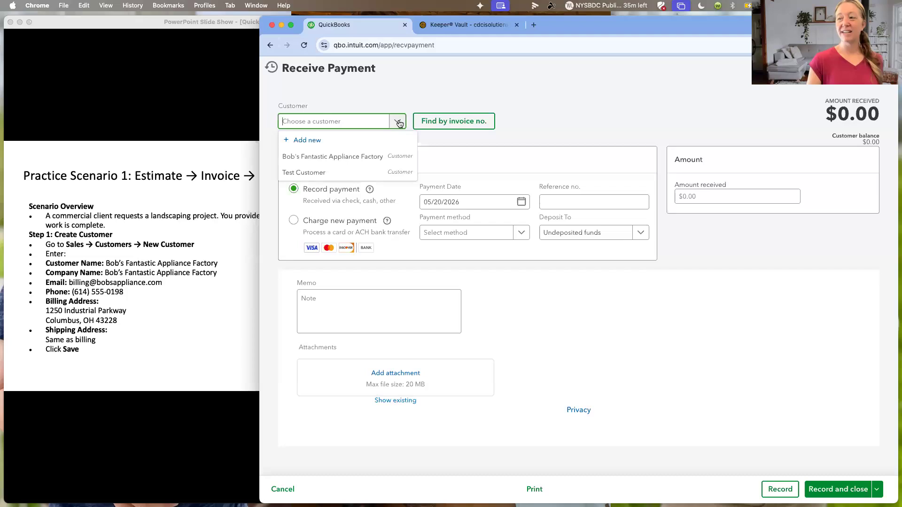
left_click(370, 156)
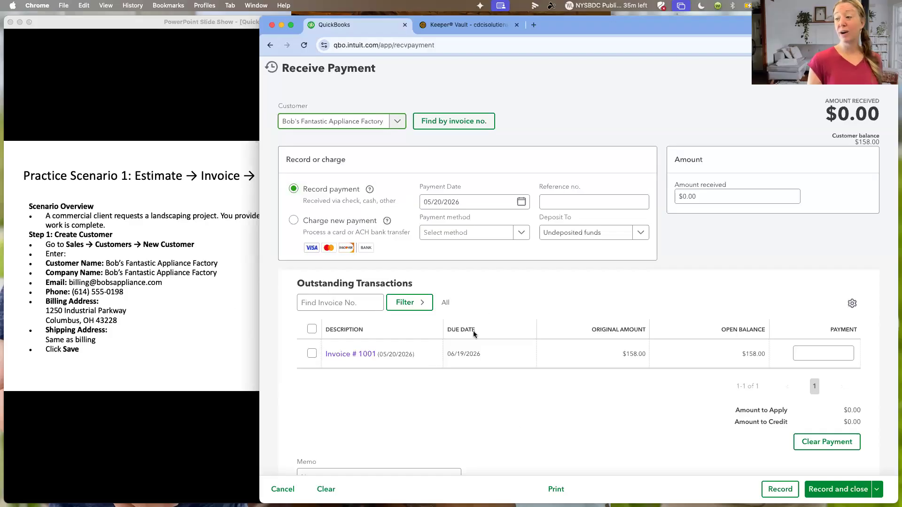
left_click(313, 353)
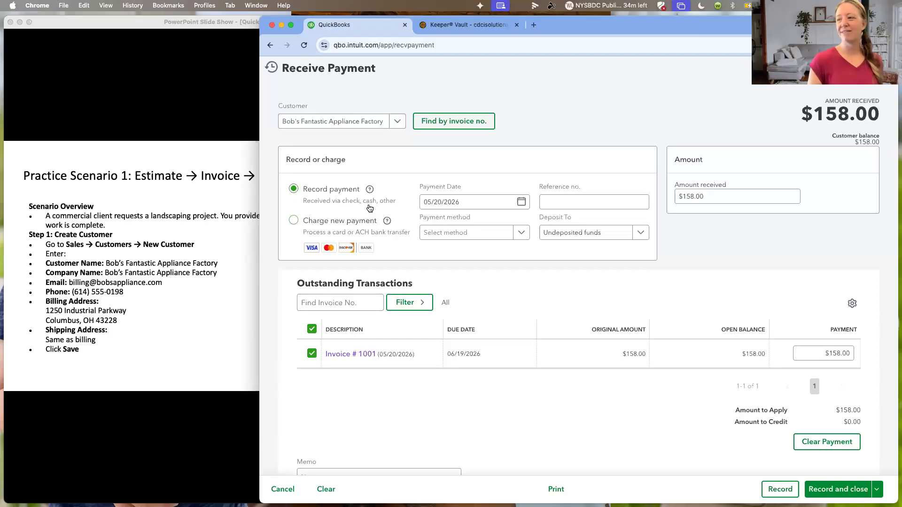
- Check the payment method and deposit account choices, keep Undeposited funds, and record and close the payment
left_click(520, 234)
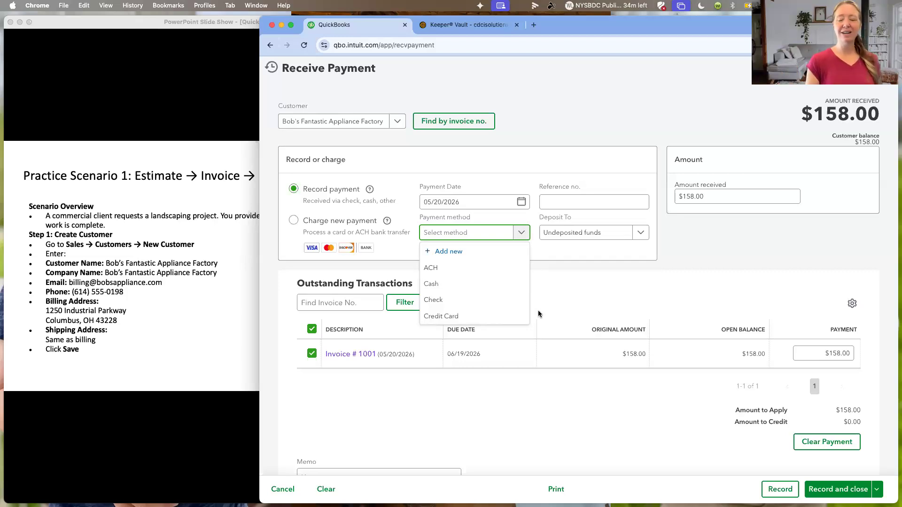
left_click(586, 252)
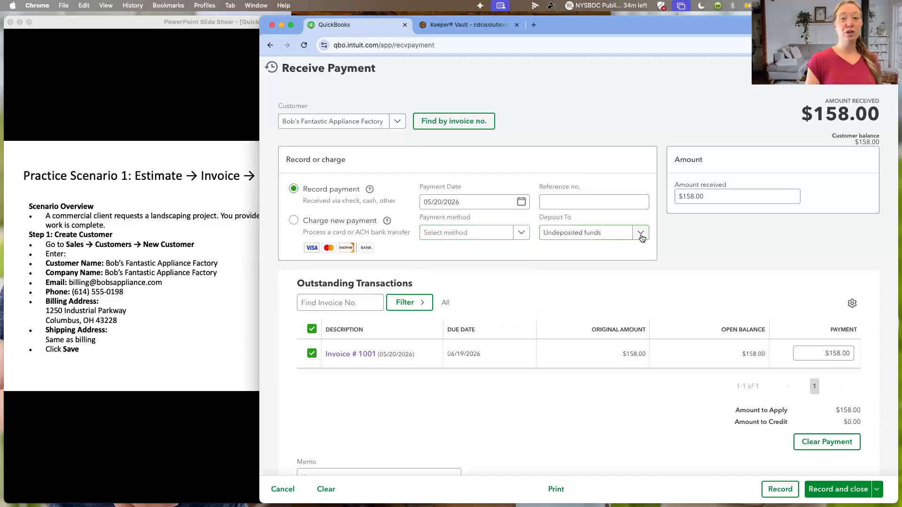
left_click(641, 233)
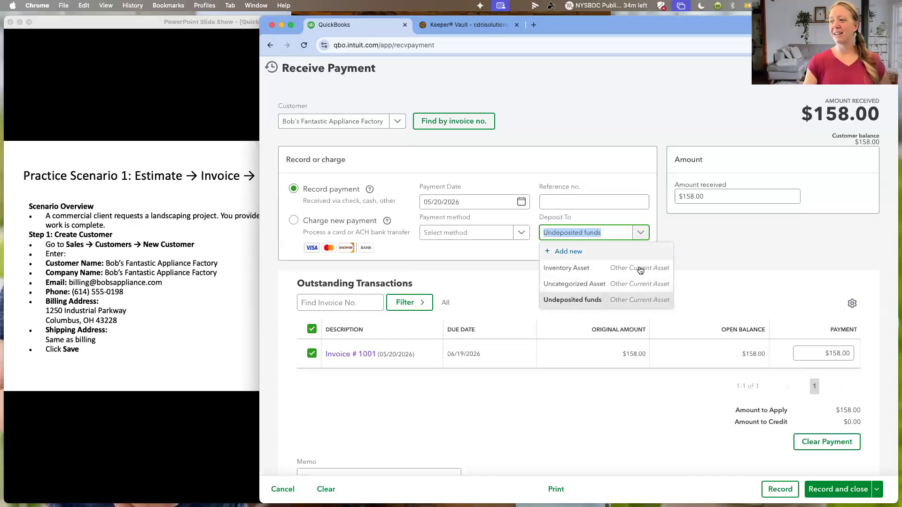
left_click(763, 234)
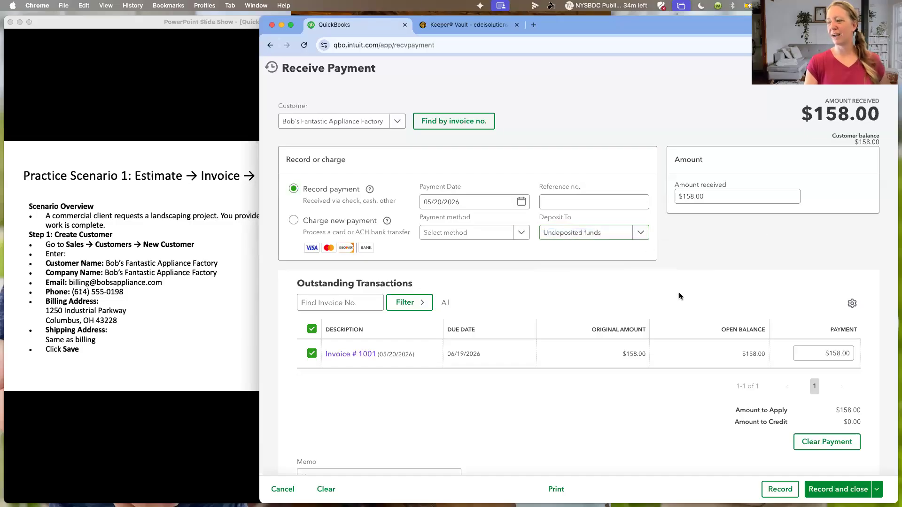
left_click(834, 489)
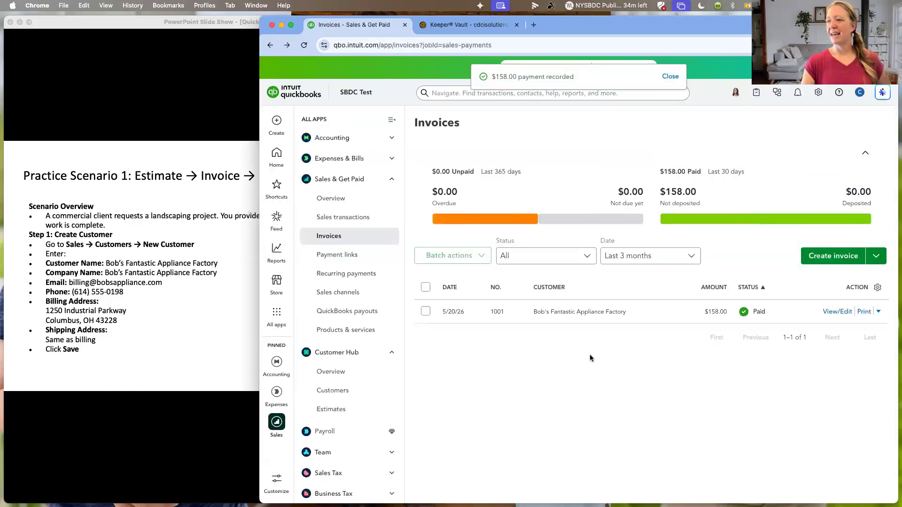
- Try to save a bank deposit of the Bob's Fantastic Appliance Factory payment without an account, and leave the form unsaved
left_click(275, 121)
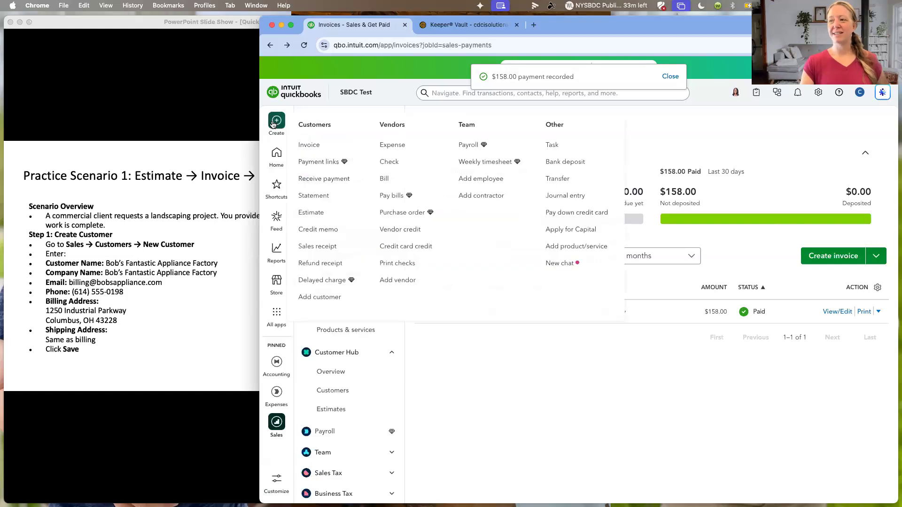
left_click(571, 163)
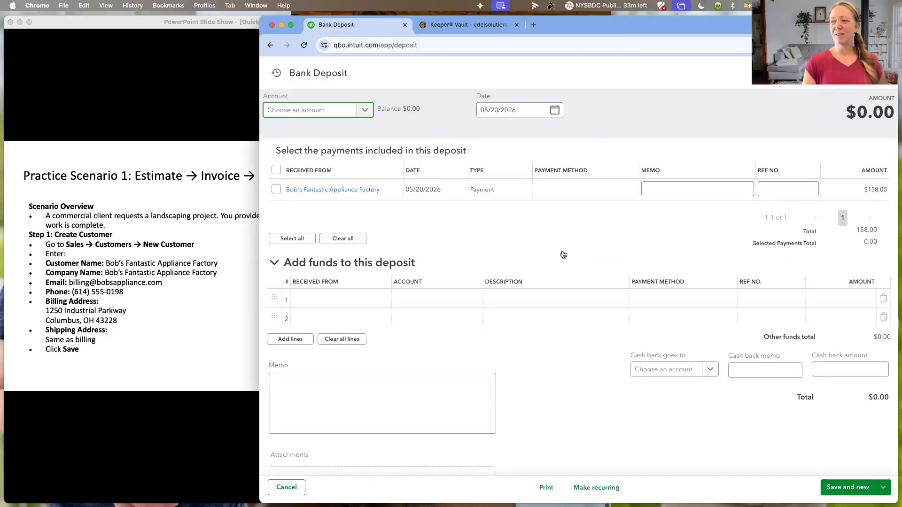
left_click(368, 109)
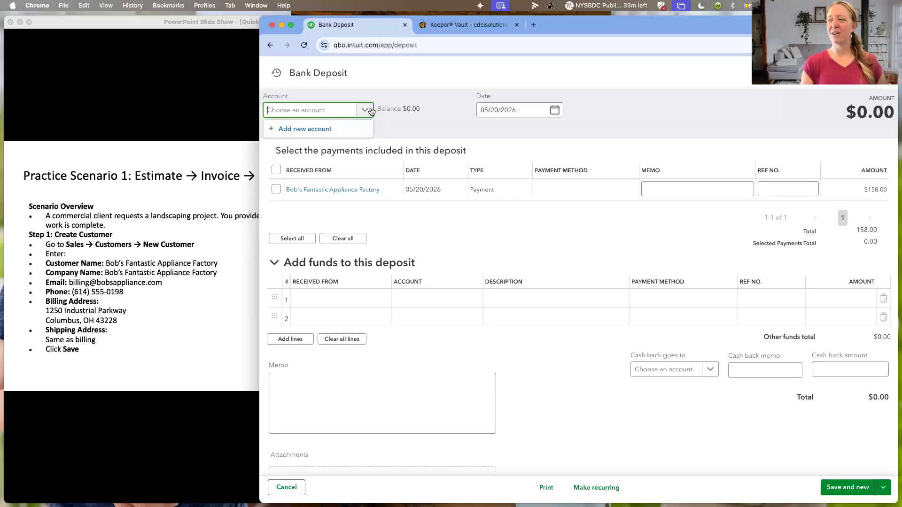
left_click(277, 189)
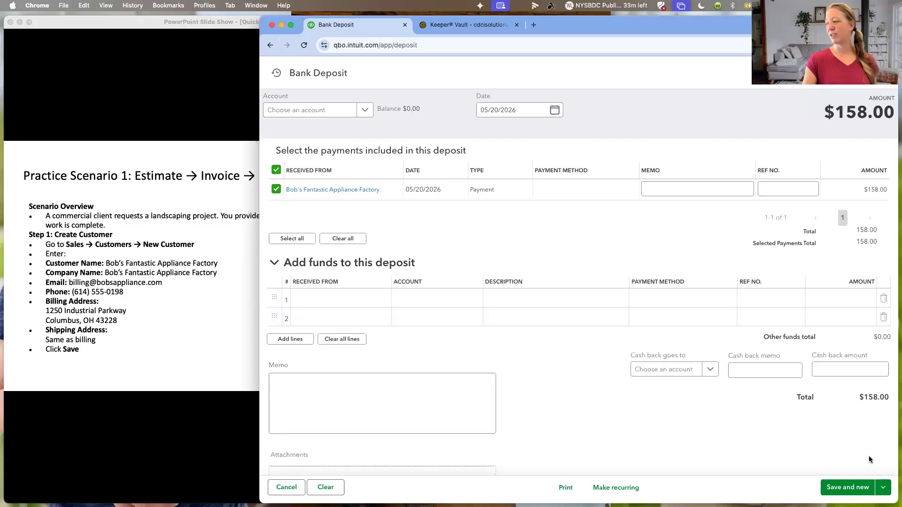
left_click(884, 487)
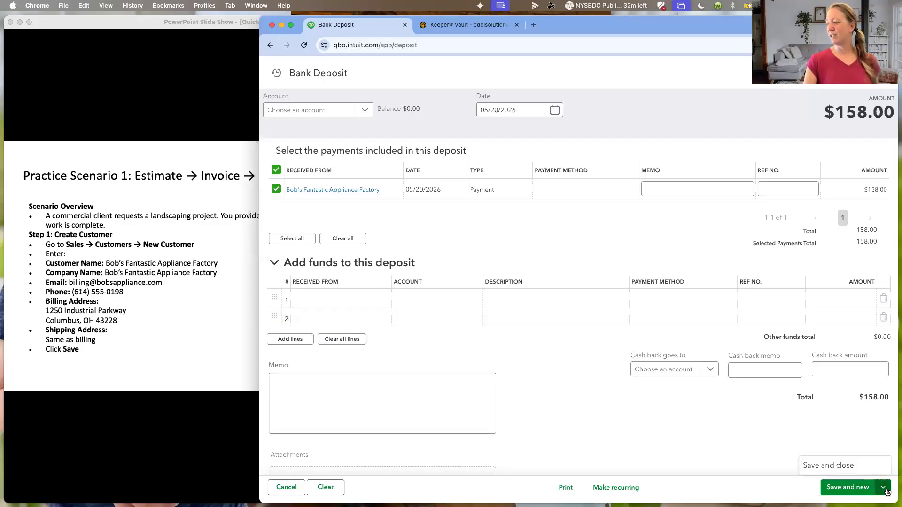
left_click(861, 471)
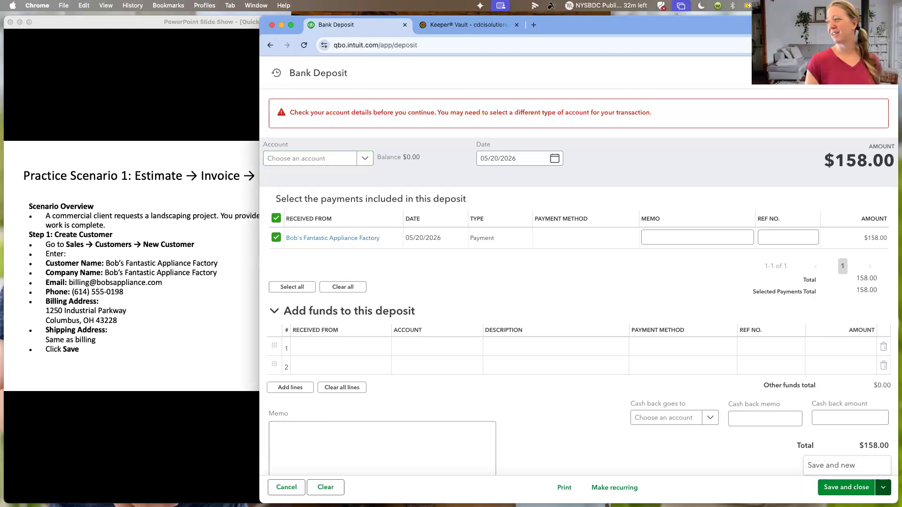
left_click(885, 73)
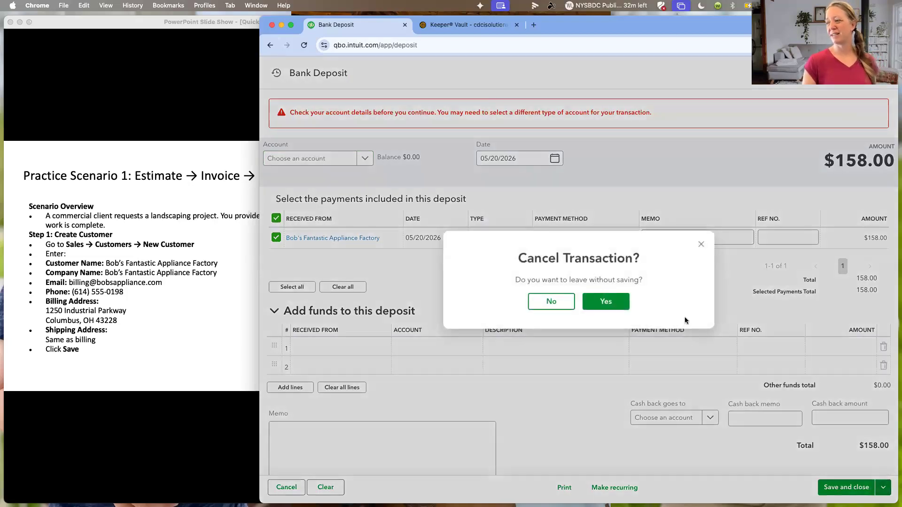
left_click(606, 301)
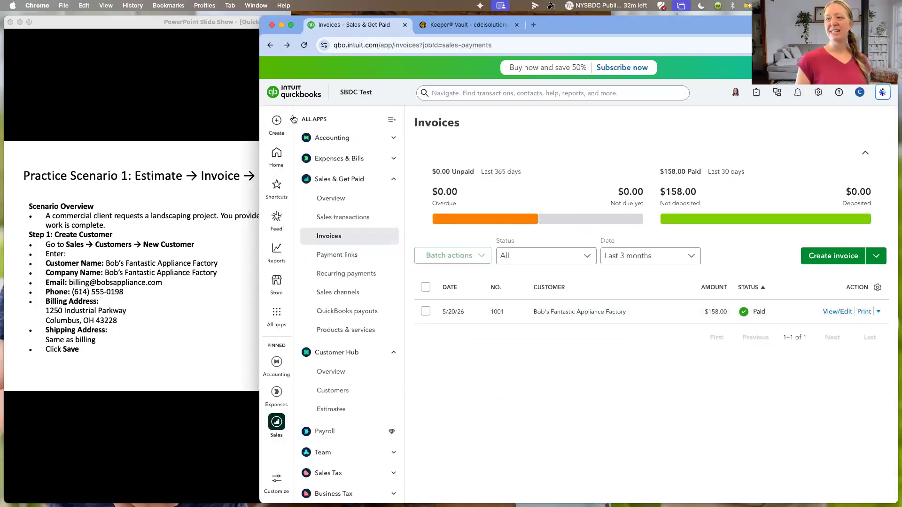
- Start a new sales receipt, dismiss its guided tour and look over the whole form
left_click(277, 121)
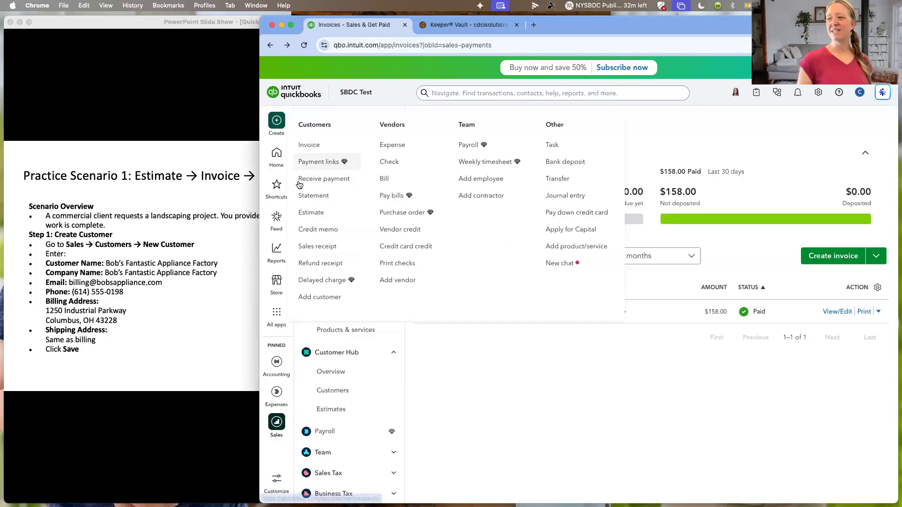
left_click(306, 248)
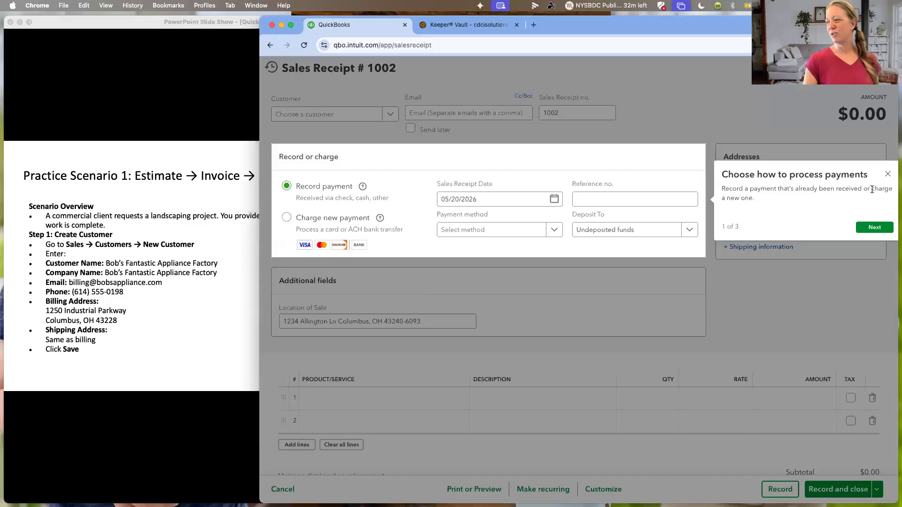
left_click(887, 174)
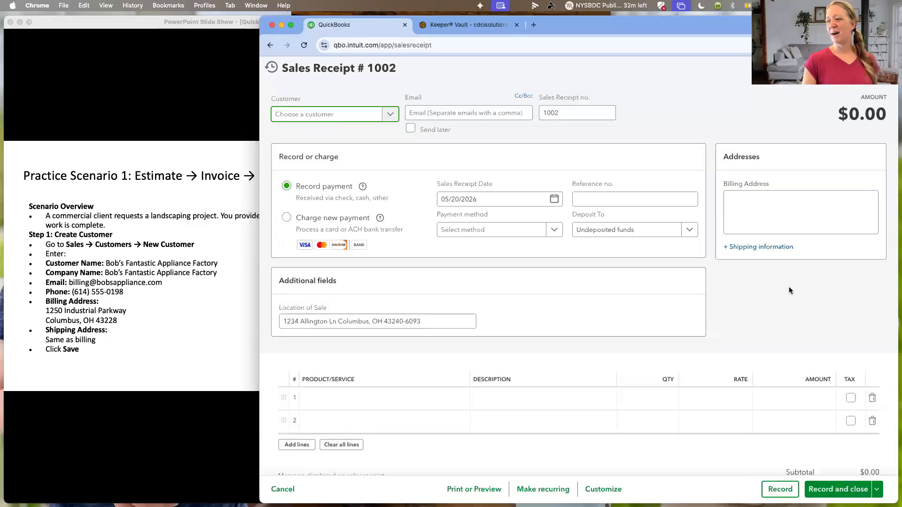
scroll(789, 232, "down", 3)
scroll(632, 338, "down", 2)
scroll(629, 340, "up", 3)
scroll(628, 342, "down", 6)
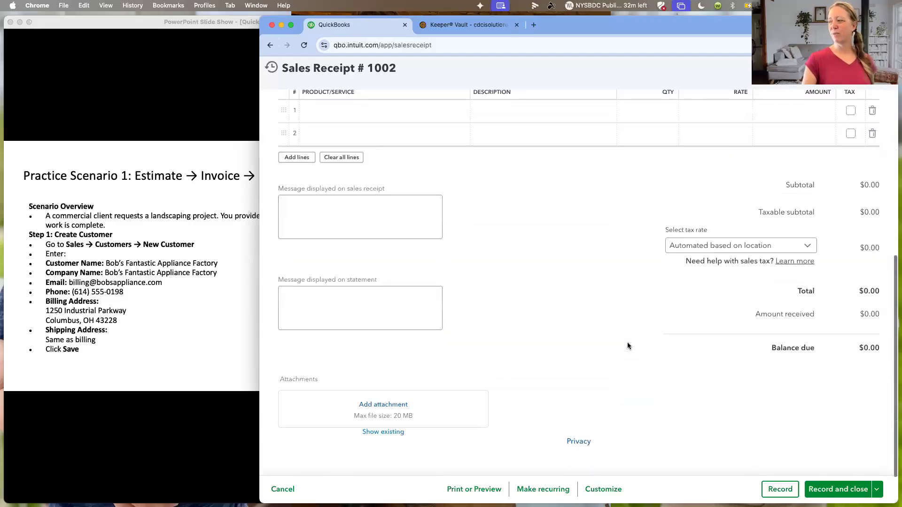
scroll(627, 346, "up", 1)
scroll(627, 346, "up", 5)
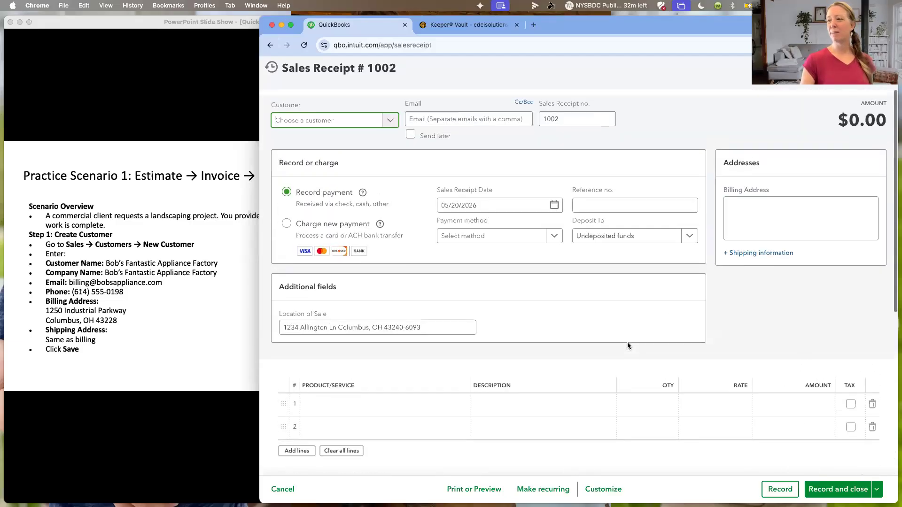
- Choose Bob's Fantastic Appliance Factory as the sales receipt's customer and set the payment method to Check, leaving the reference number blank
left_click(389, 115)
left_click(345, 149)
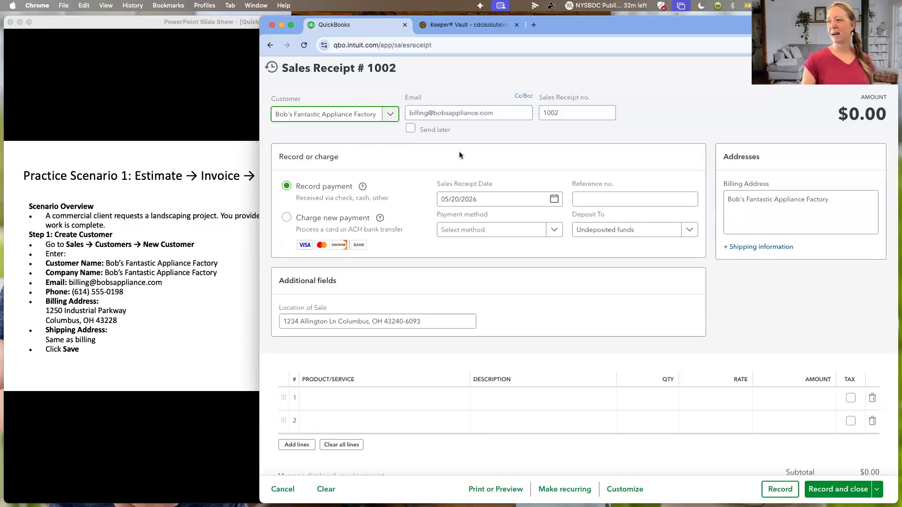
scroll(410, 246, "down", 1)
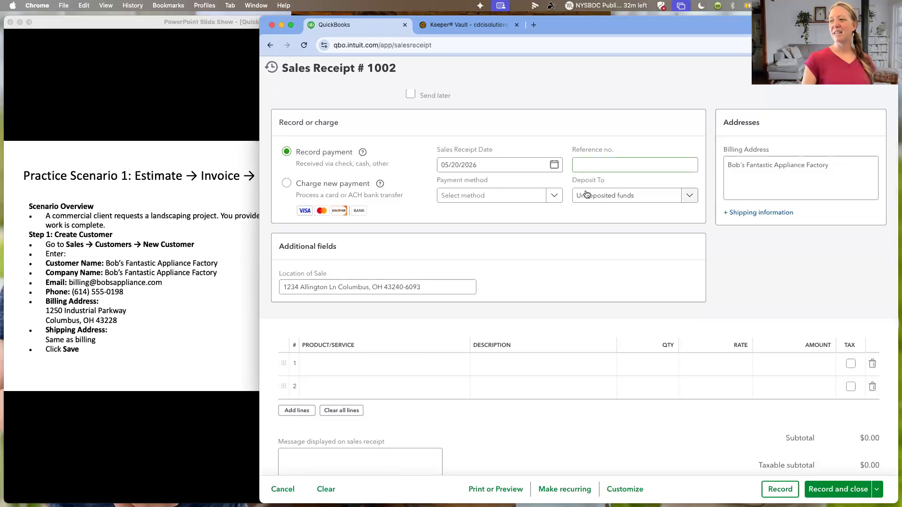
left_click(555, 197)
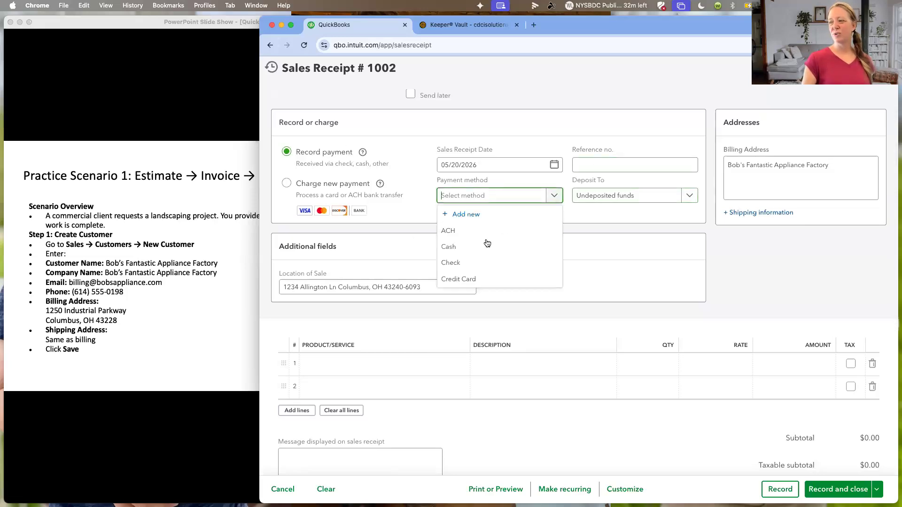
left_click(475, 263)
left_click(601, 163)
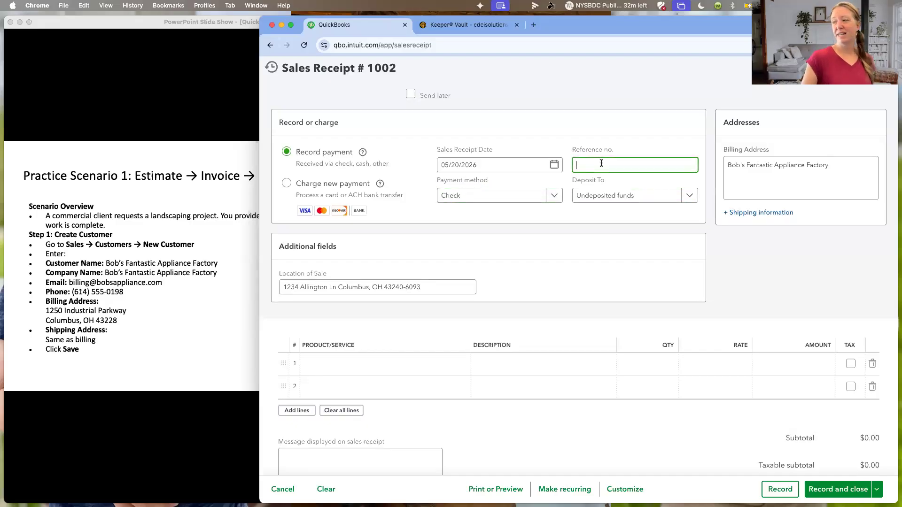
- Add the Test product as the first line item of the sales receipt
scroll(609, 235, "down", 2)
scroll(609, 235, "down", 3)
left_click(374, 253)
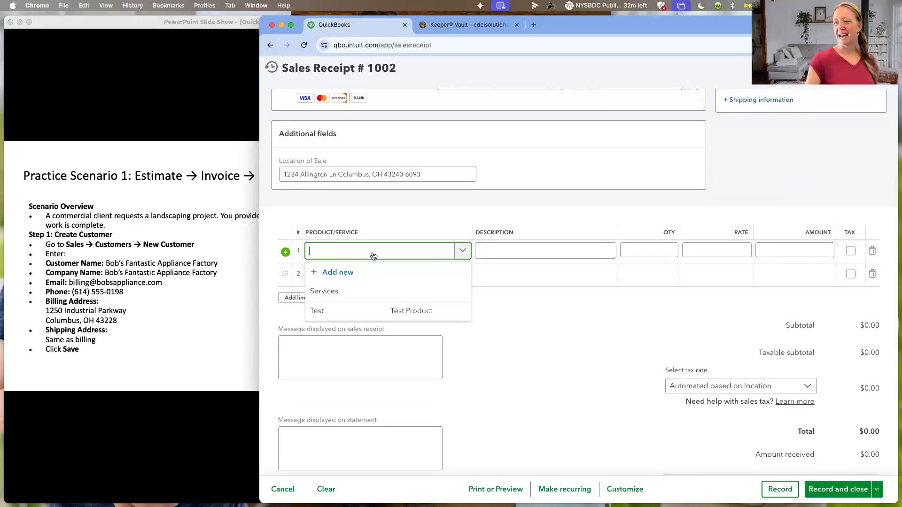
left_click(370, 310)
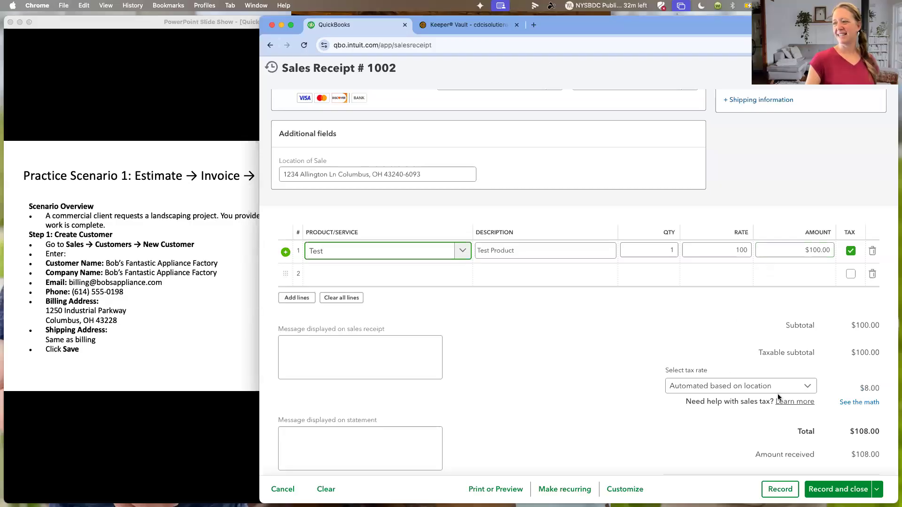
- Add Services as the second line item of the sales receipt with a rate of 50.00
scroll(777, 393, "up", 5)
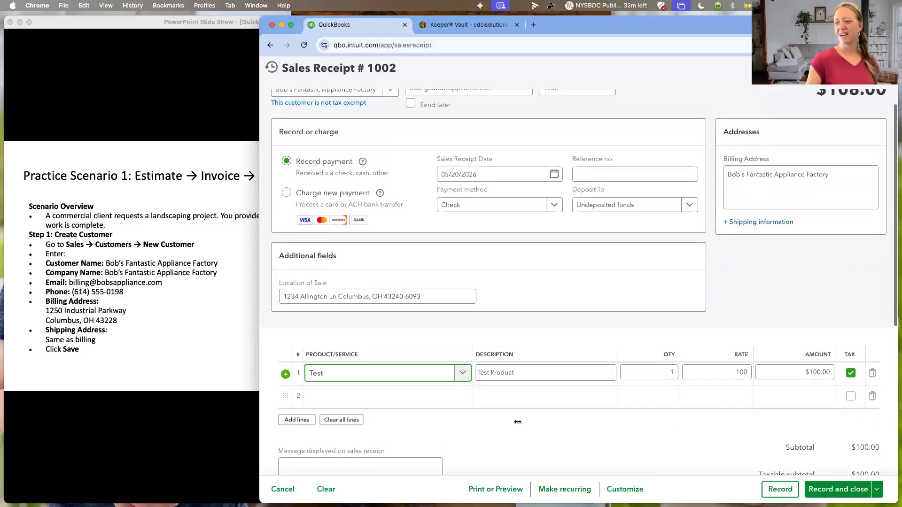
left_click(445, 398)
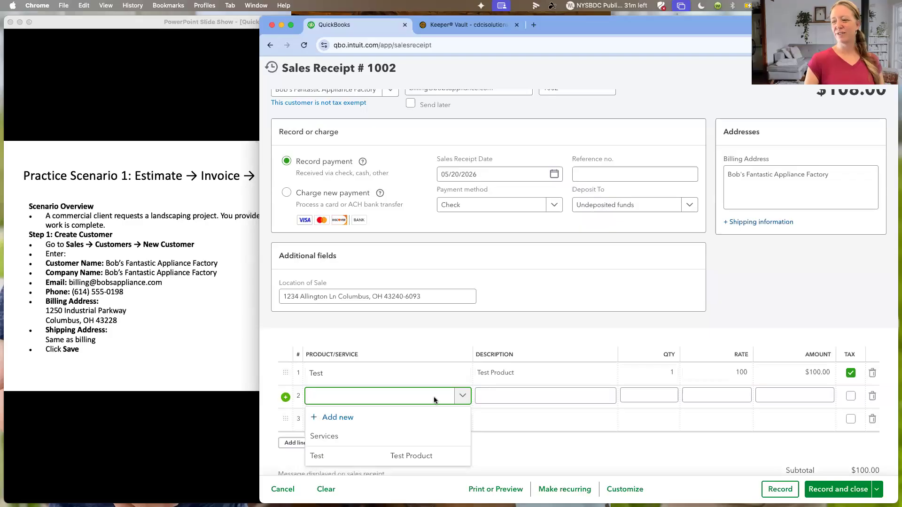
left_click(424, 433)
left_click(739, 396)
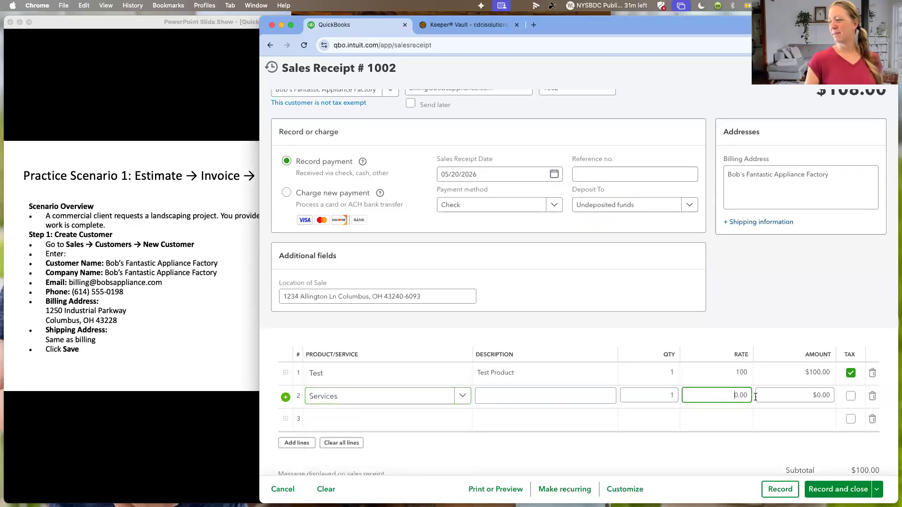
type("50.00")
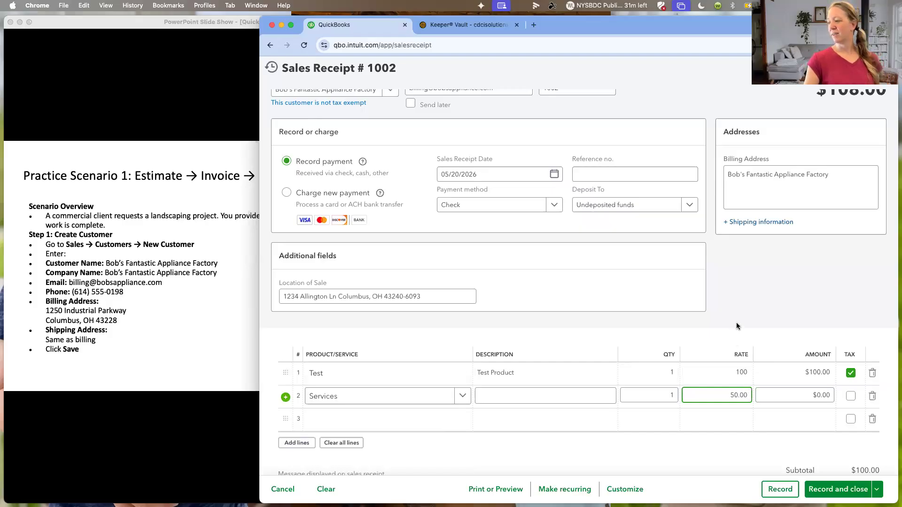
left_click(717, 368)
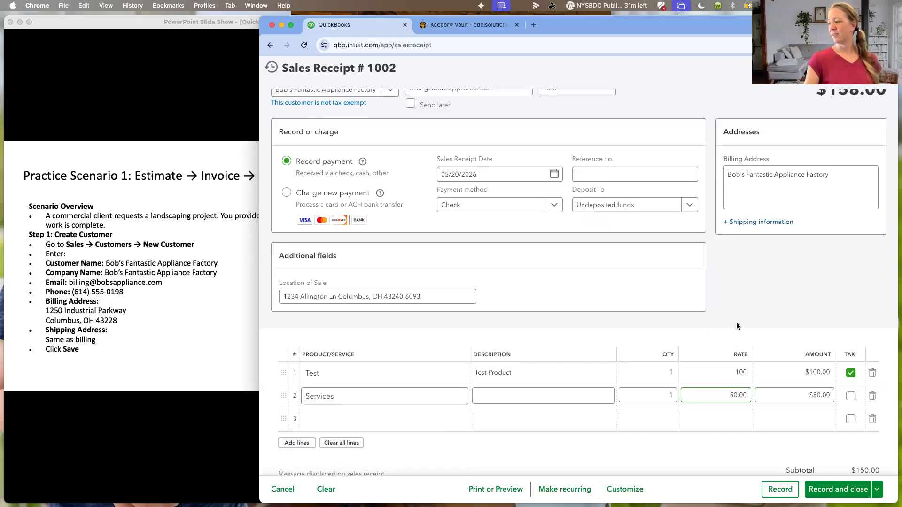
left_click(720, 339)
- Review the sales receipt's line items, totals and payment details, and record and close it
scroll(724, 330, "down", 1)
left_click(534, 371)
left_click(586, 343)
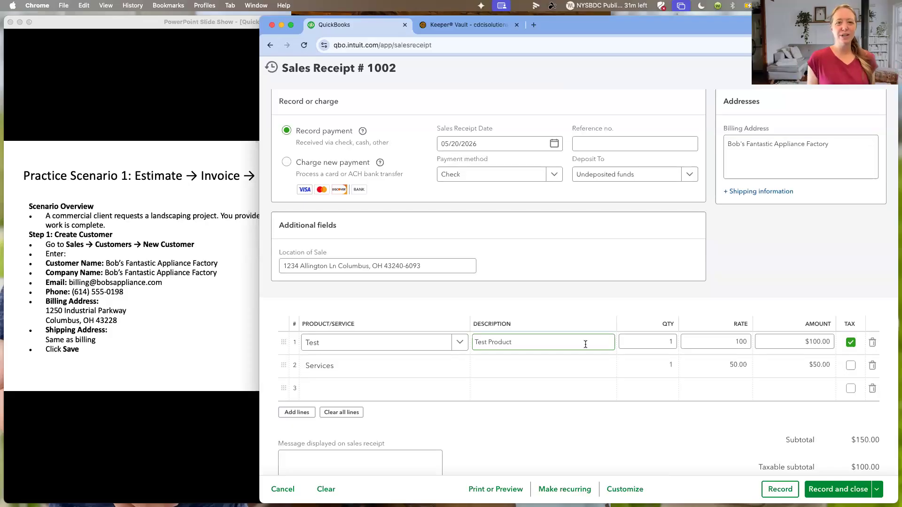
left_click(564, 396)
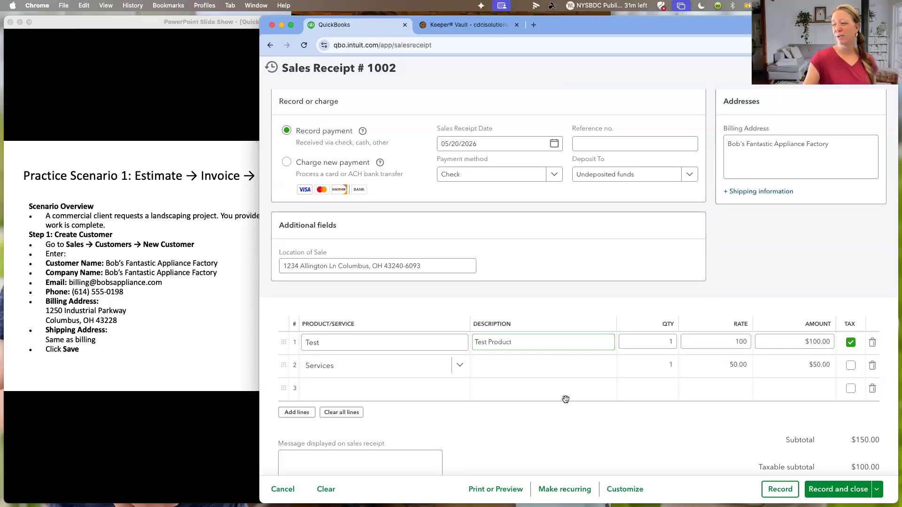
scroll(644, 362, "down", 1)
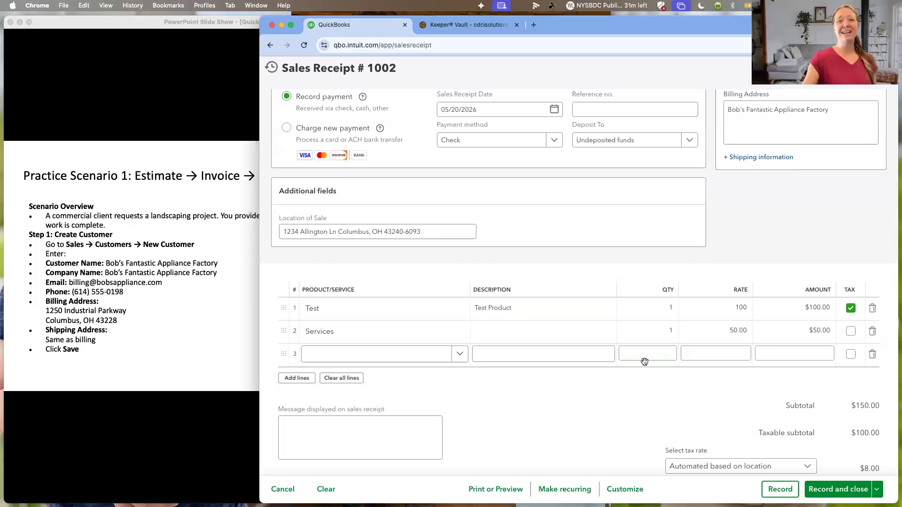
left_click(634, 414)
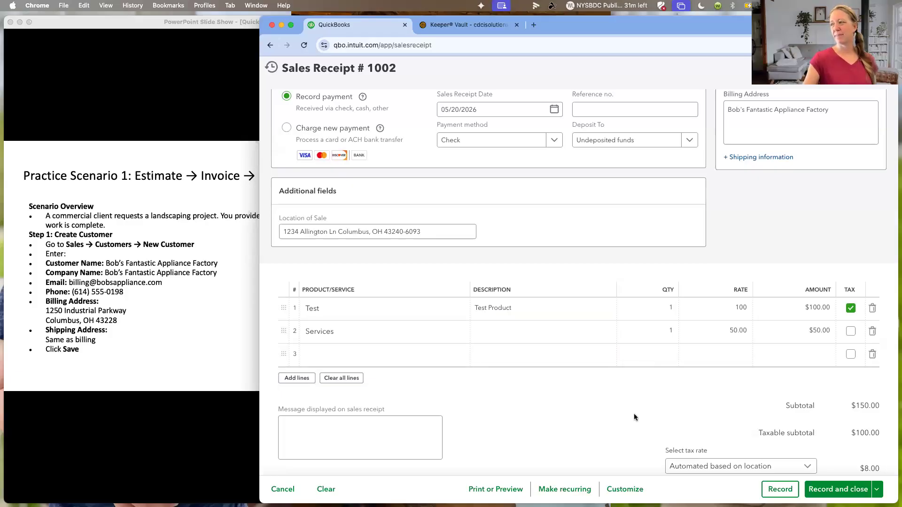
scroll(633, 414, "up", 3)
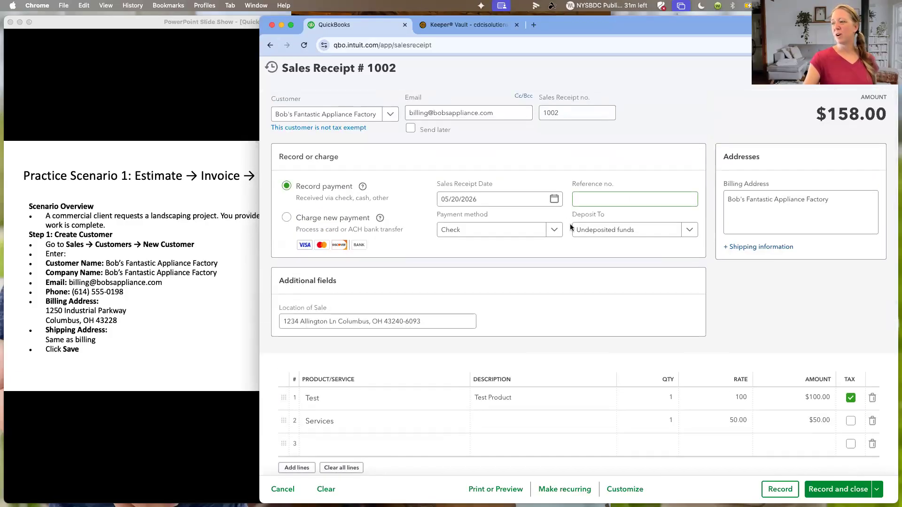
scroll(693, 287, "down", 3)
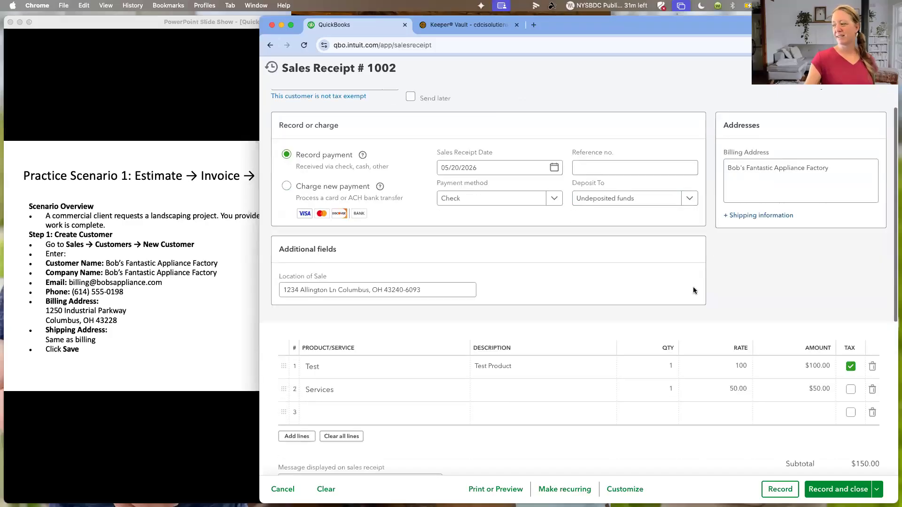
left_click(843, 490)
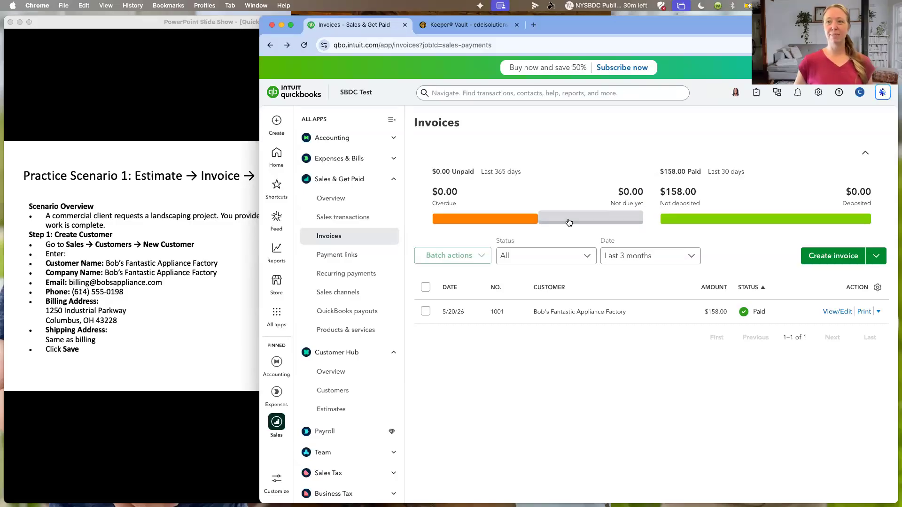
- Switch to the PowerPoint slide show, advance to the Practice Questions slide on Products and Services, and show it full screen
left_click(143, 70)
key("Right")
key("Right")
key("Right")
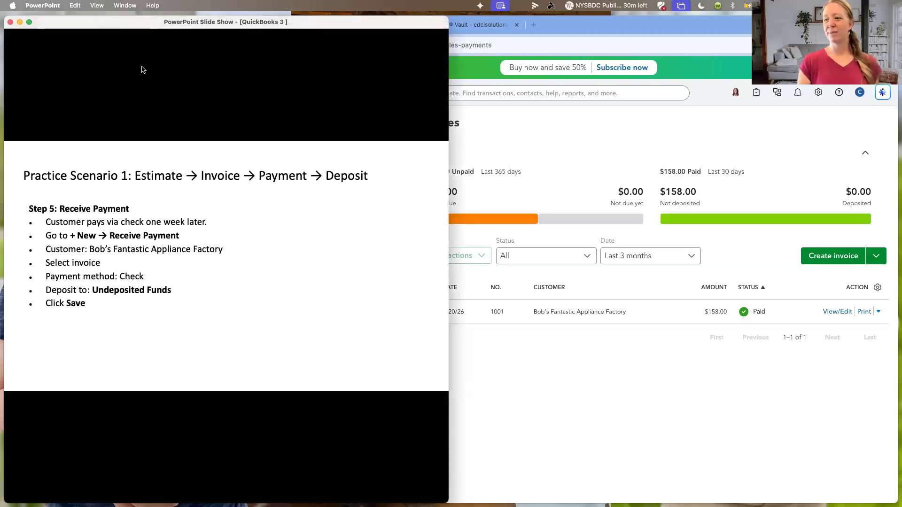
key("Right")
key("Right")
key("Right")
key("Right")
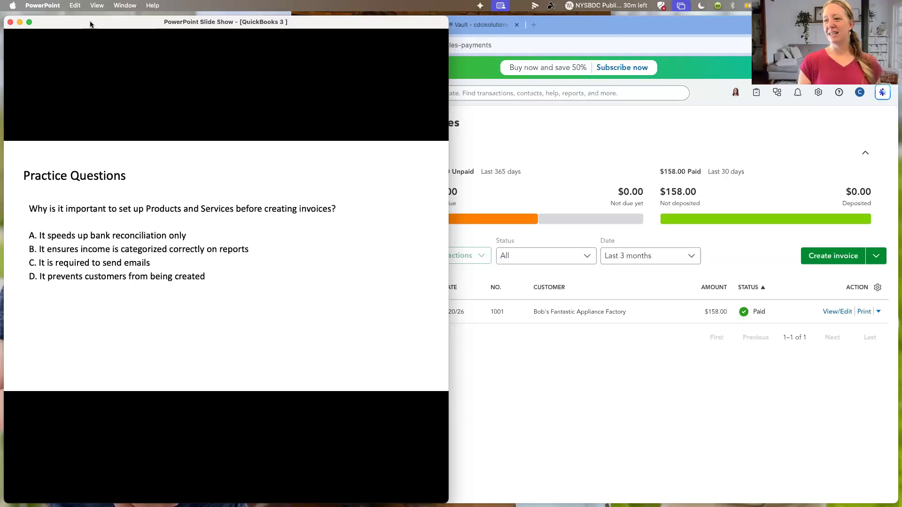
left_click(29, 22)
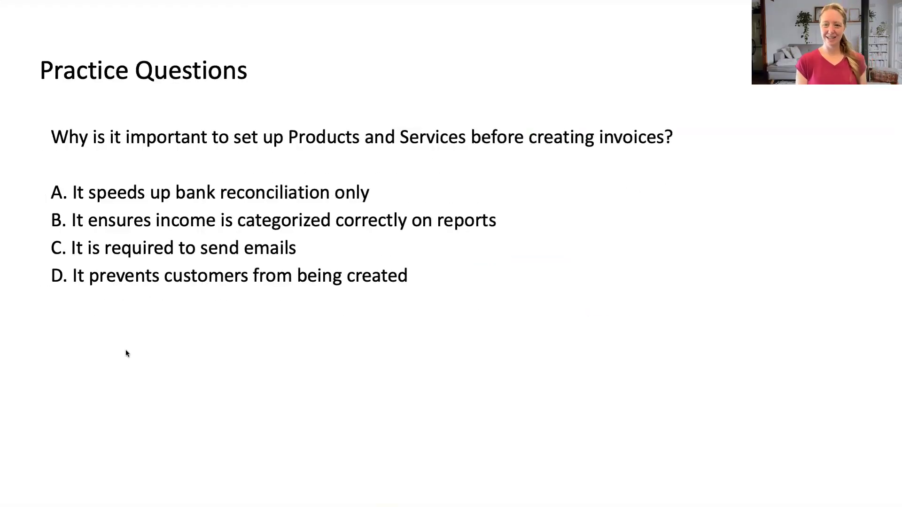
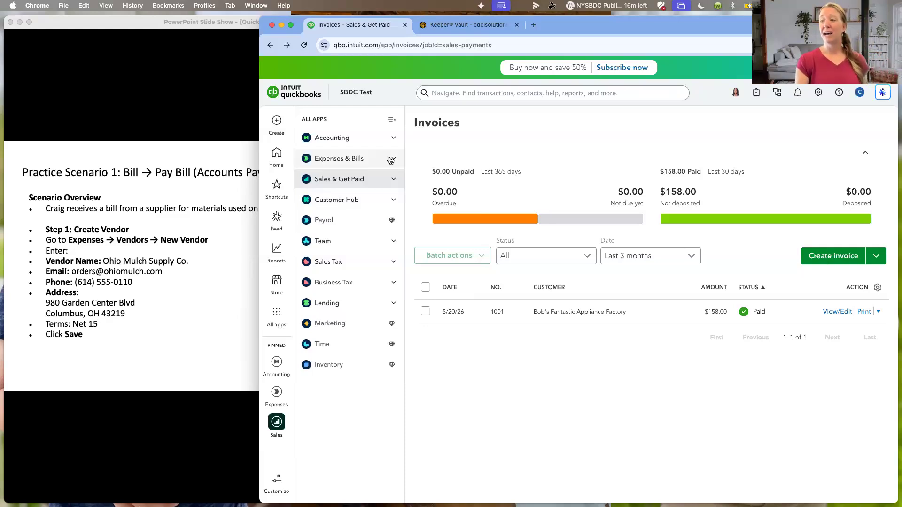
- Go to the Vendors list under Expenses & Bills, check the Contractors page, and return to the vendors
left_click(391, 160)
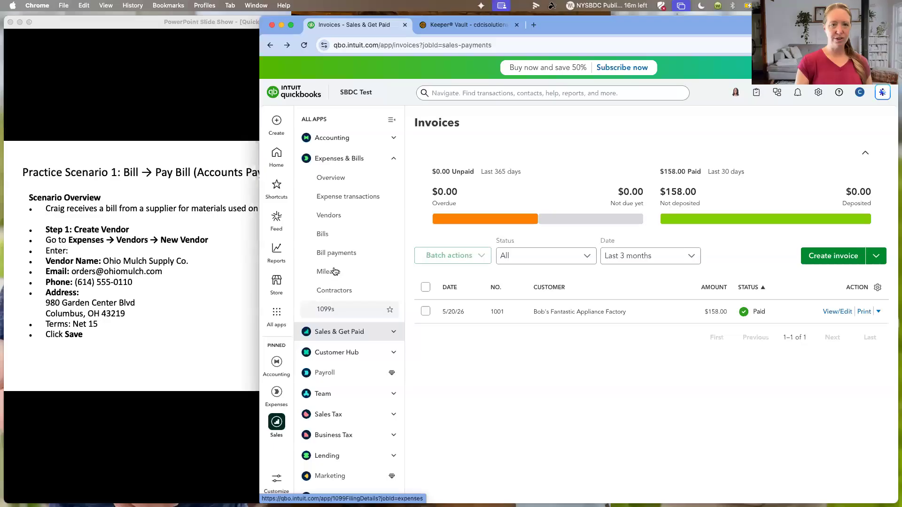
left_click(329, 216)
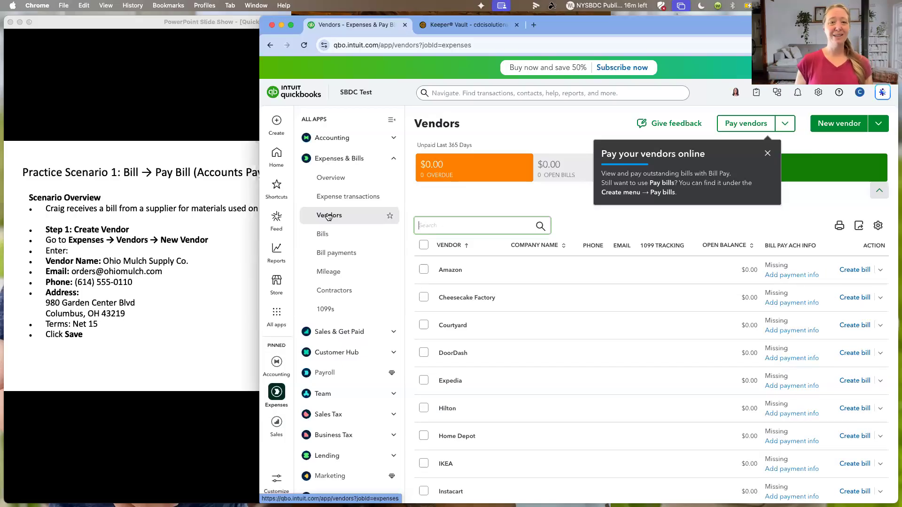
left_click(331, 297)
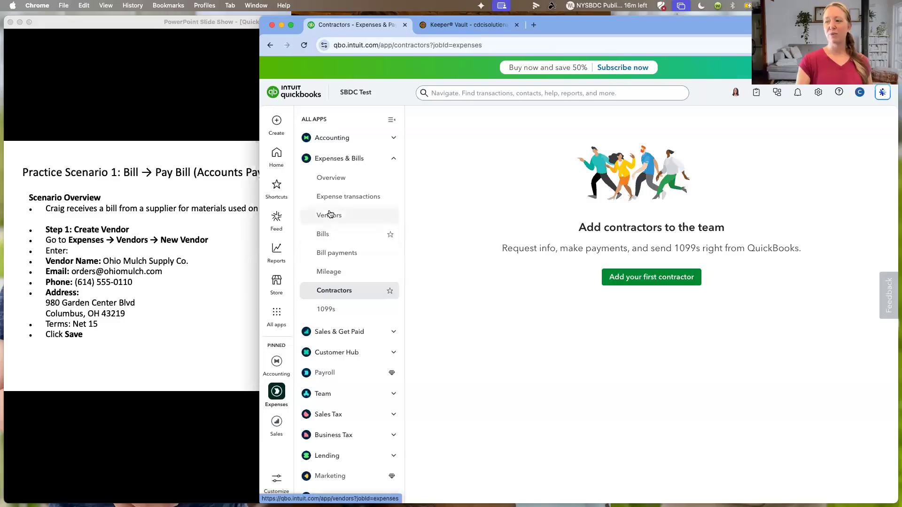
left_click(330, 214)
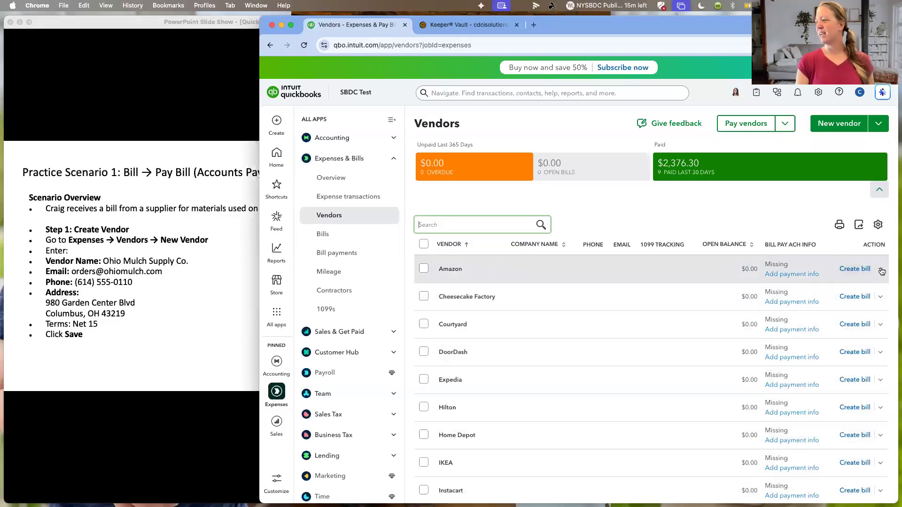
- Edit the Amazon vendor record and turn on Track payments for 1099 in its additional info
left_click(680, 267)
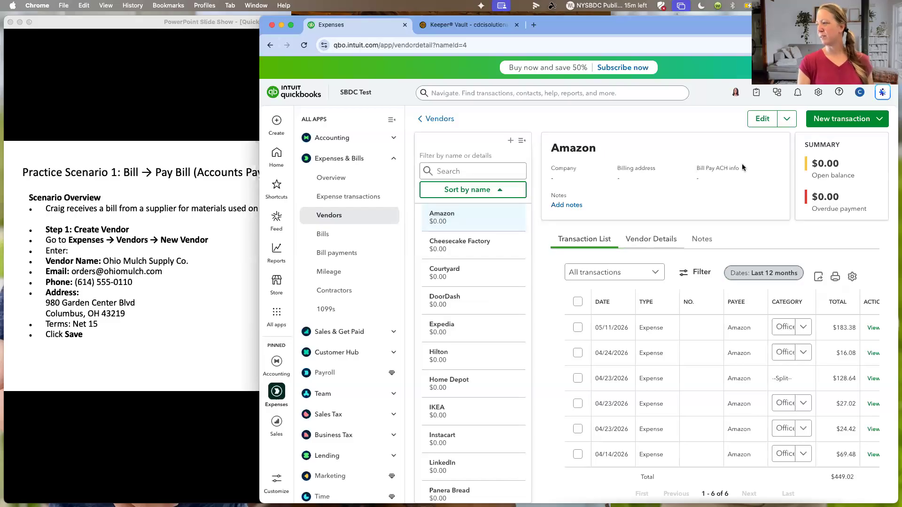
left_click(759, 120)
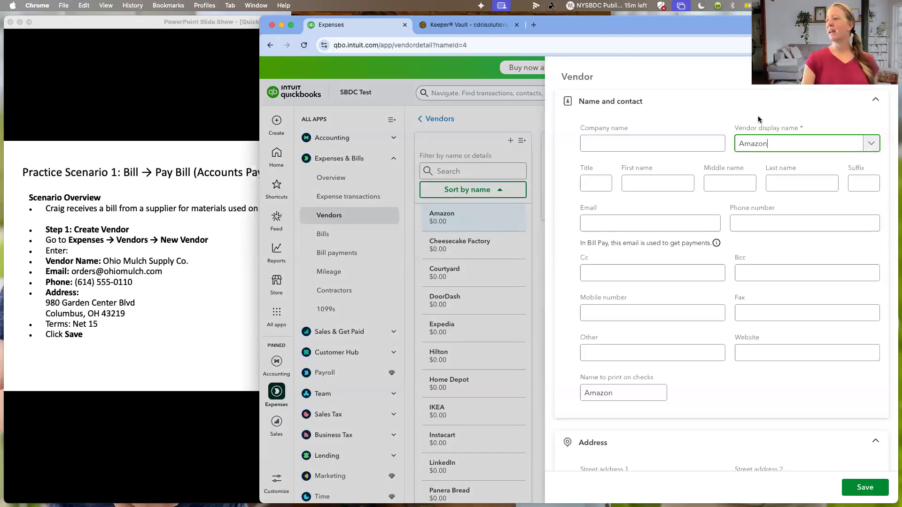
scroll(740, 288, "down", 2)
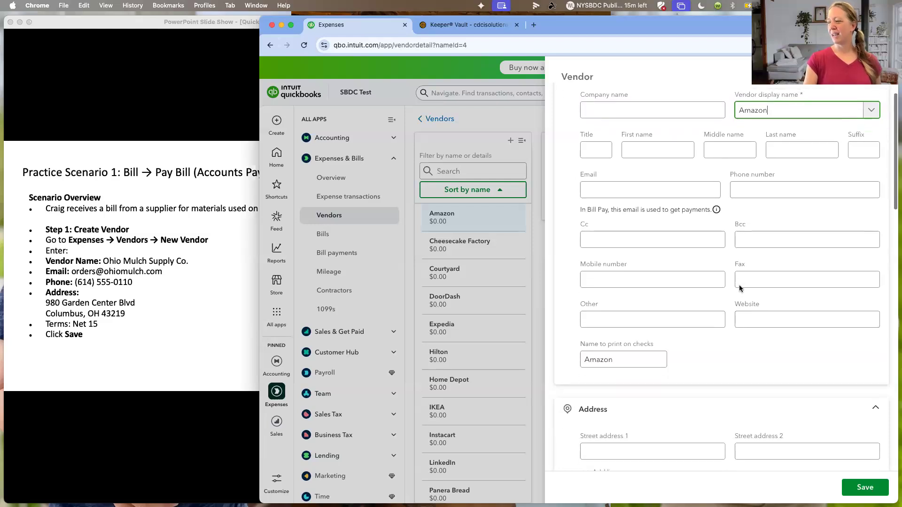
scroll(740, 288, "down", 3)
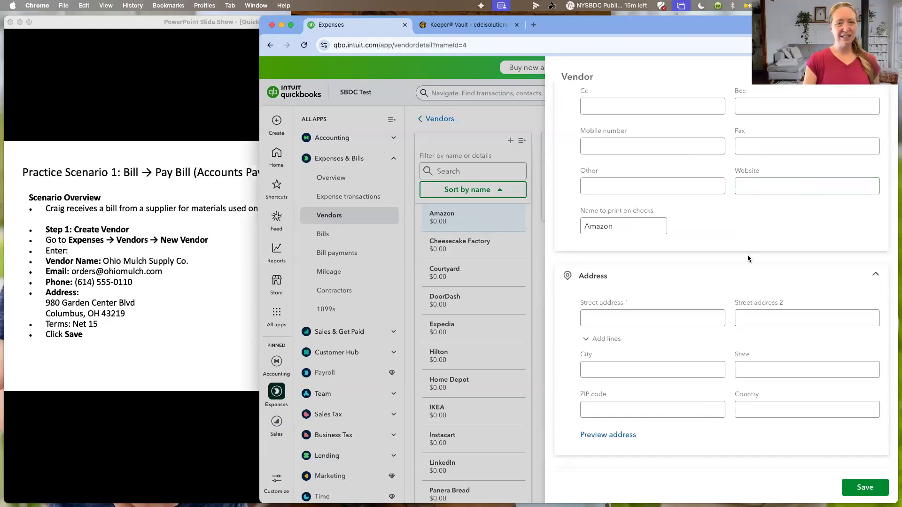
scroll(748, 257, "down", 7)
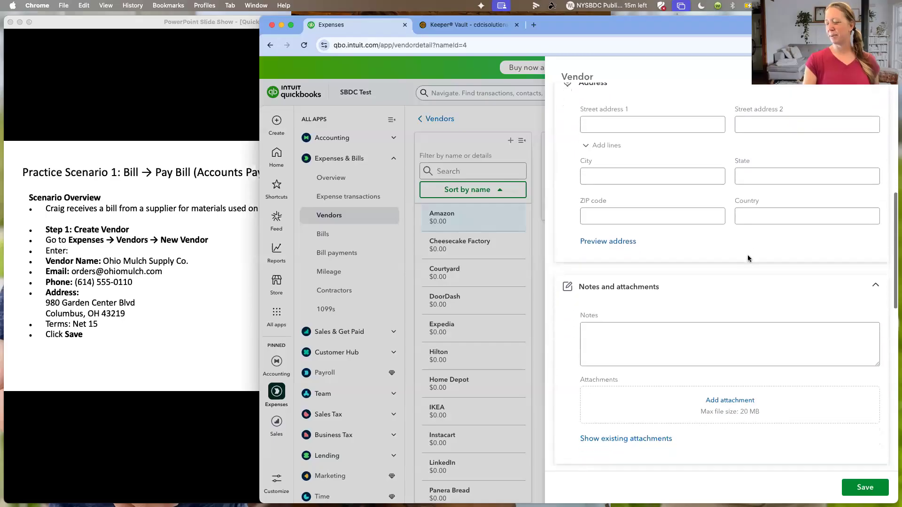
scroll(735, 336, "down", 4)
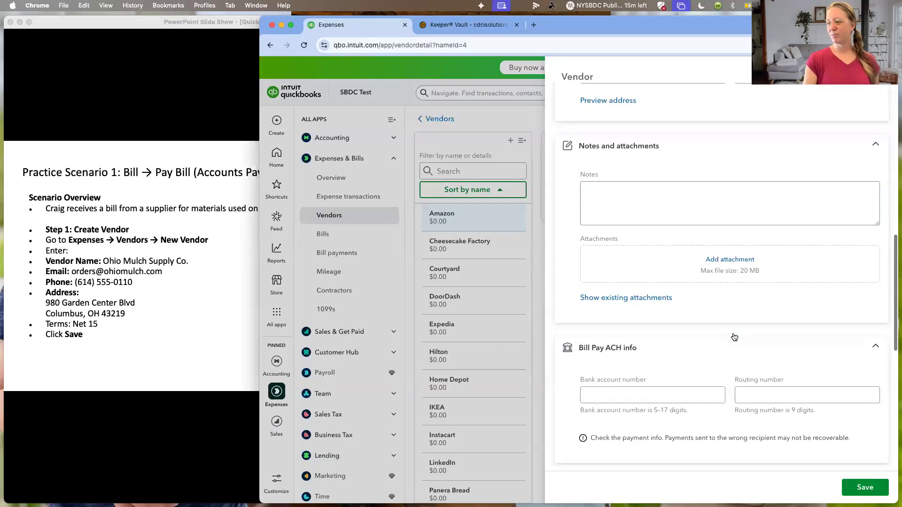
scroll(736, 336, "down", 1)
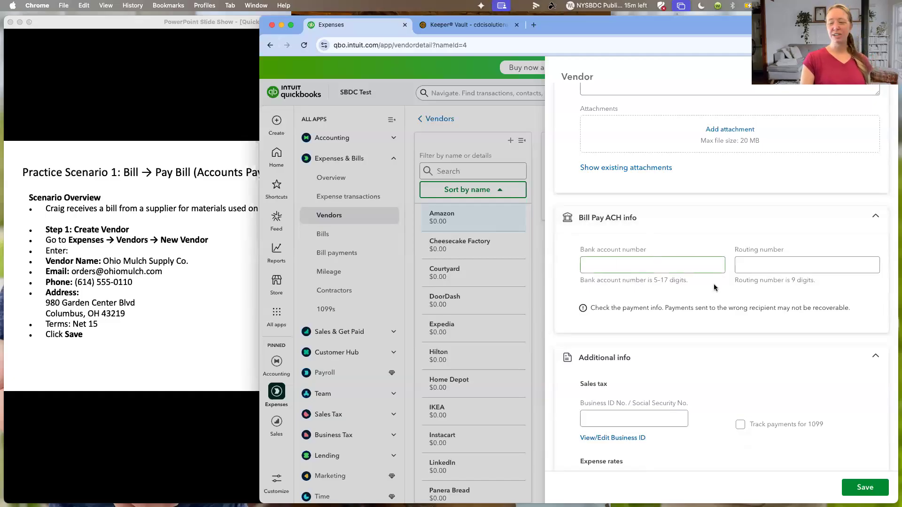
scroll(770, 304, "down", 4)
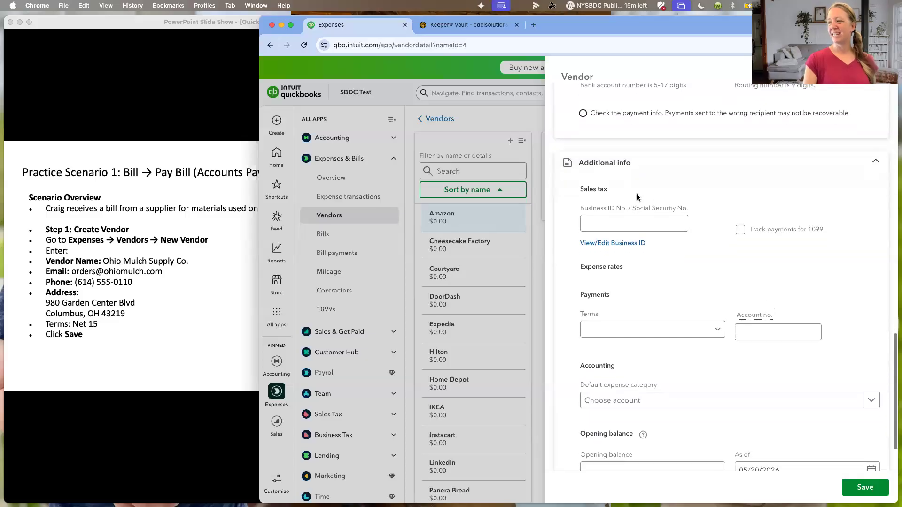
left_click(740, 231)
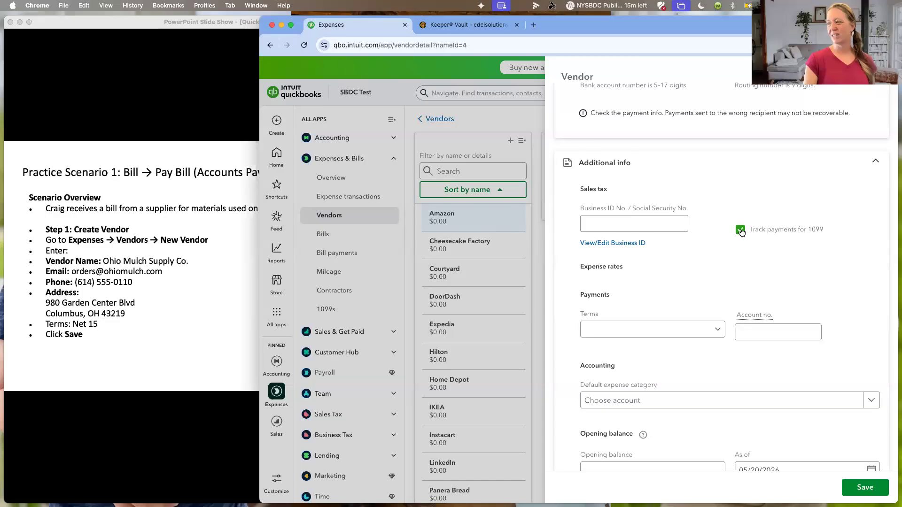
left_click(643, 221)
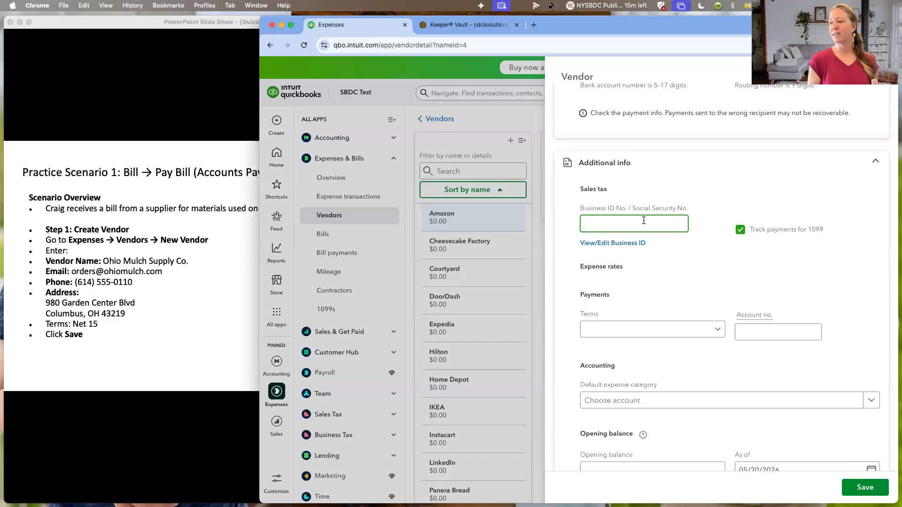
- Set the Amazon vendor's default expense category to Direct subcontractor expenses under Cost of goods sold
scroll(667, 339, "down", 3)
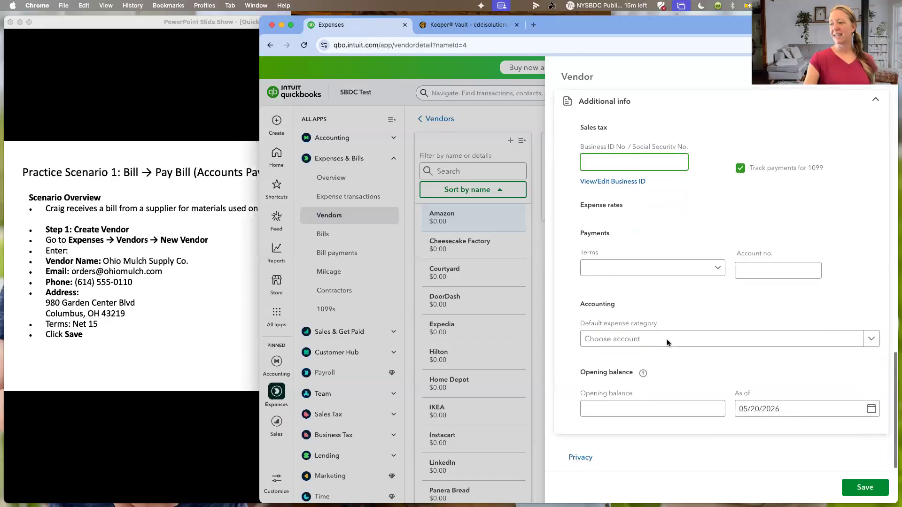
left_click(662, 339)
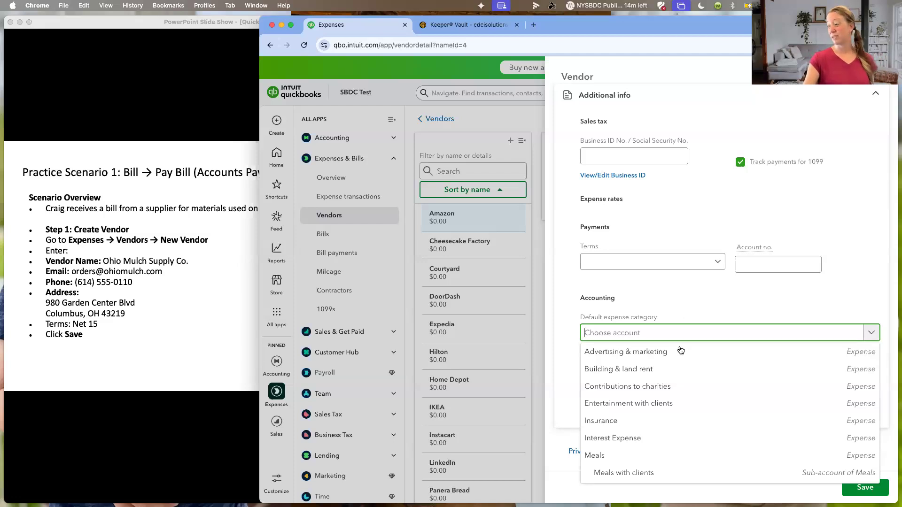
type("su")
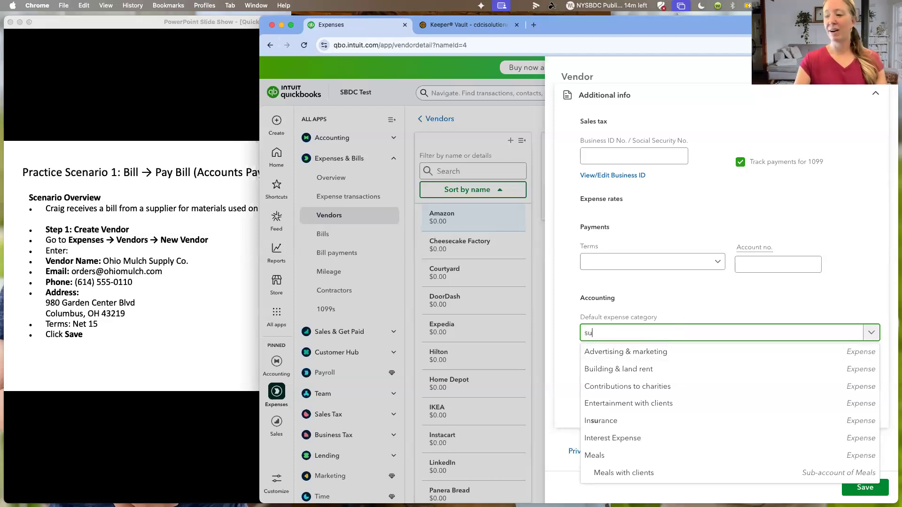
key("BackSpace")
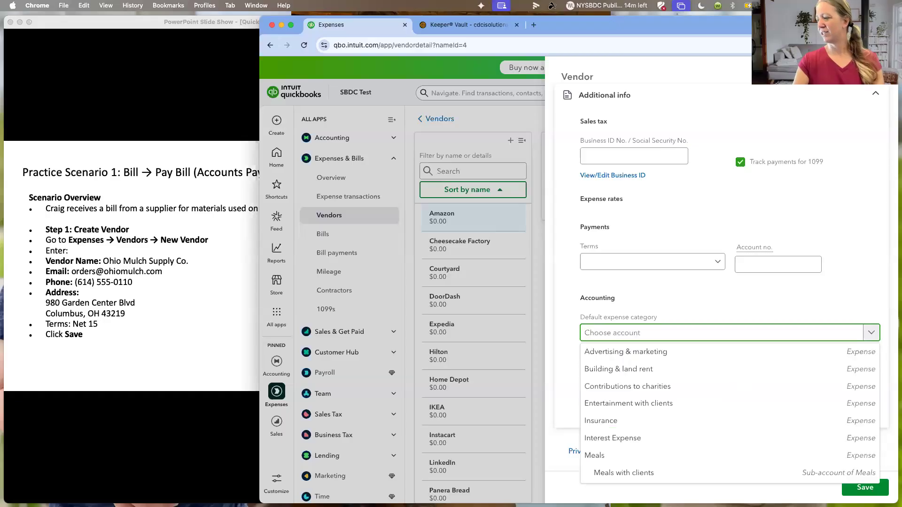
type("dire")
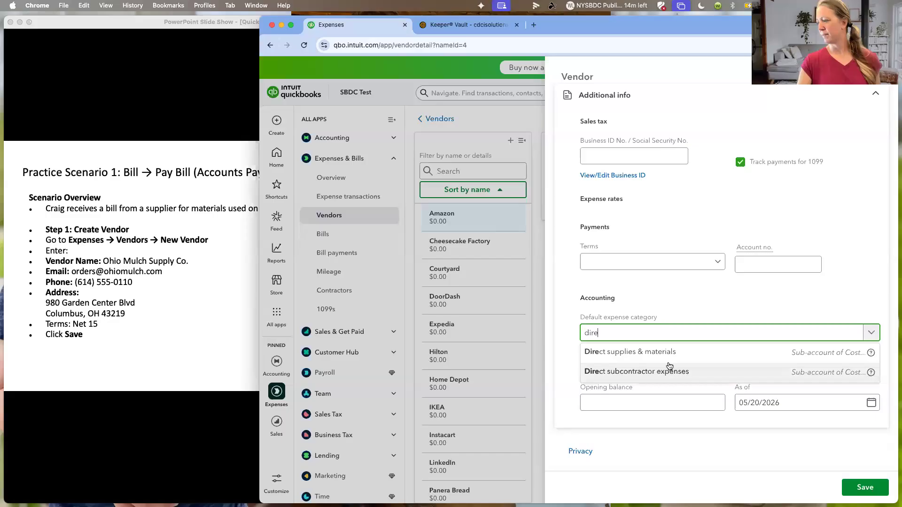
left_click(669, 368)
scroll(712, 367, "up", 3)
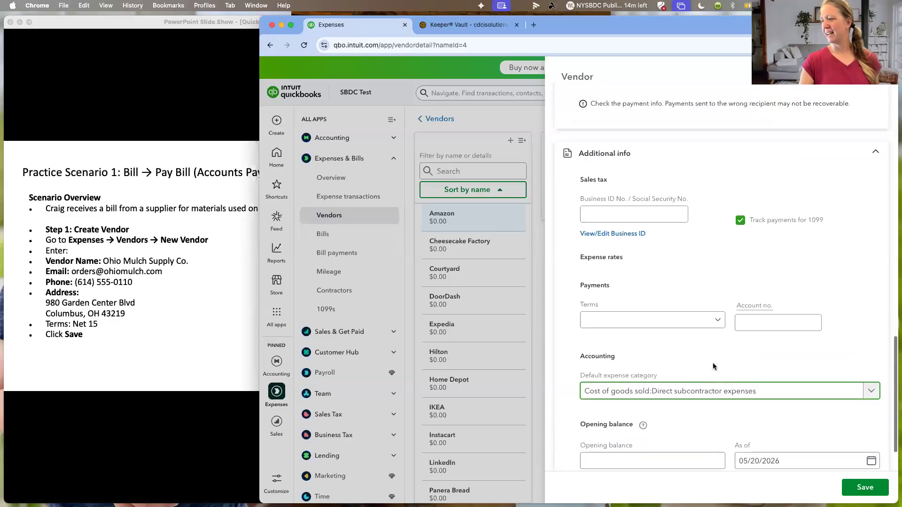
- Review the vendor's business ID, attachment and ACH fields, save the Amazon record, and check the Contractors page
left_click(646, 289)
scroll(822, 415, "up", 5)
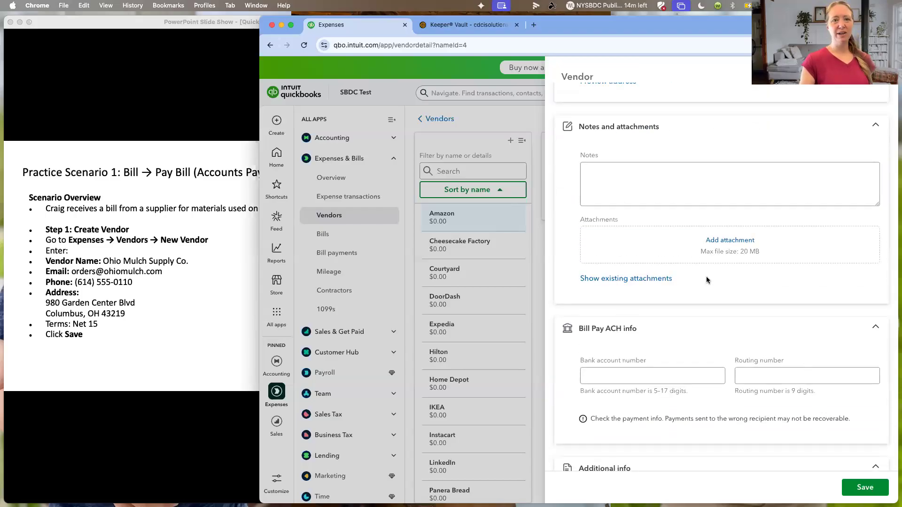
scroll(751, 353, "down", 8)
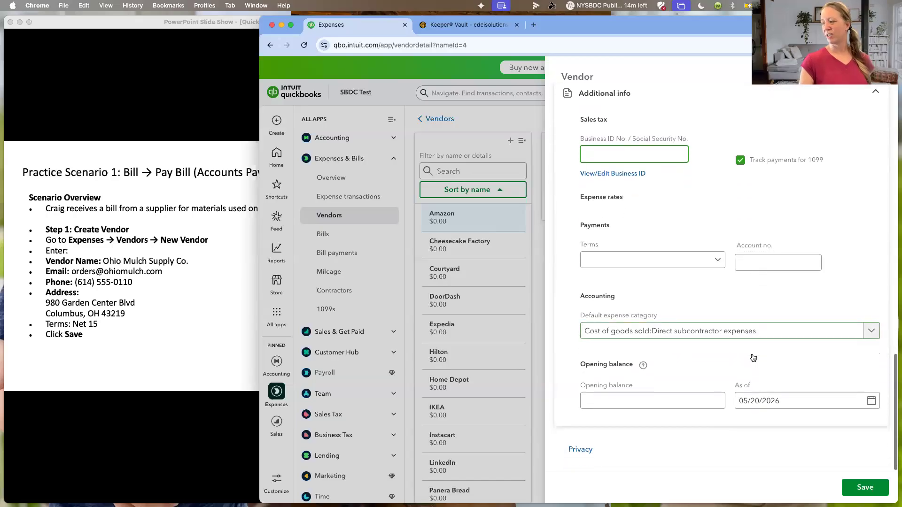
left_click(852, 491)
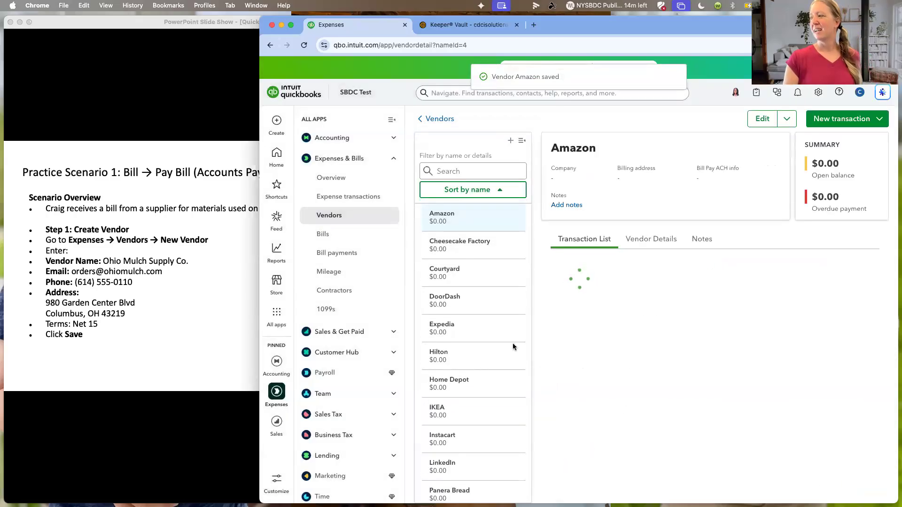
left_click(331, 291)
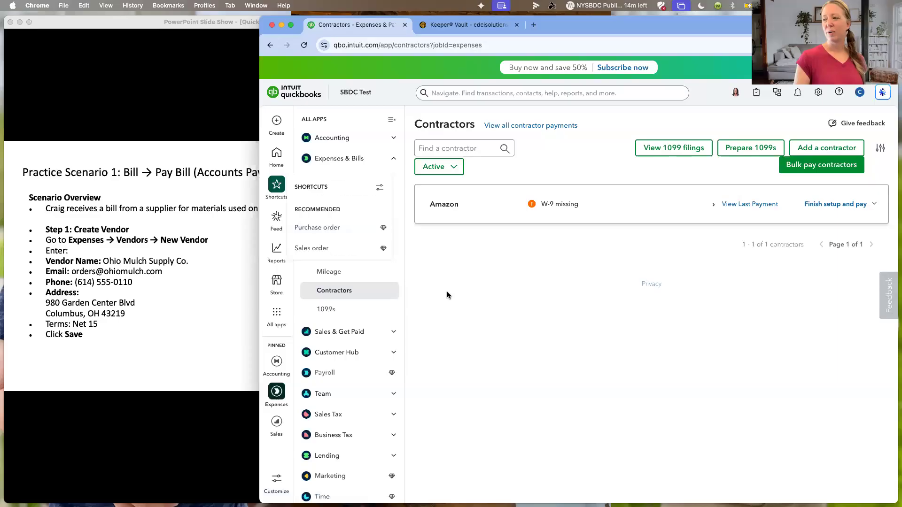
- Go to the Bills page and look over the vendor transaction types that can be created
left_click(329, 237)
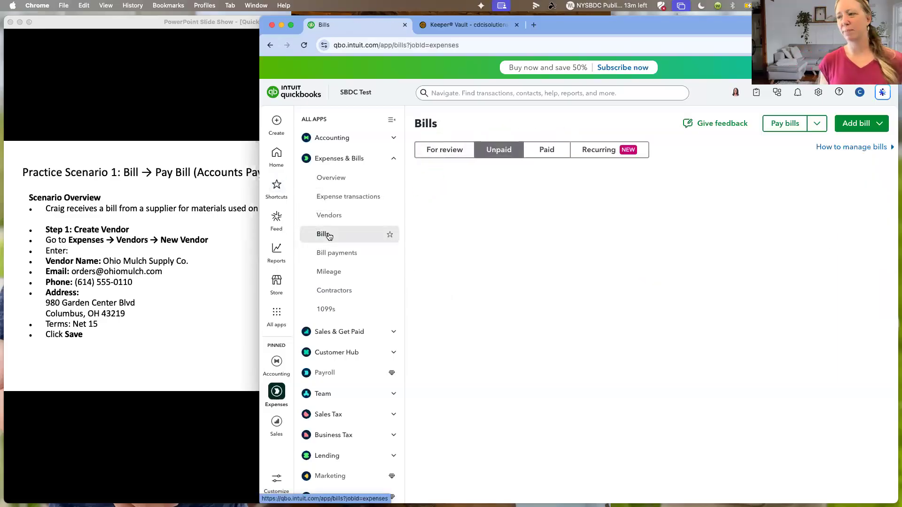
left_click(277, 122)
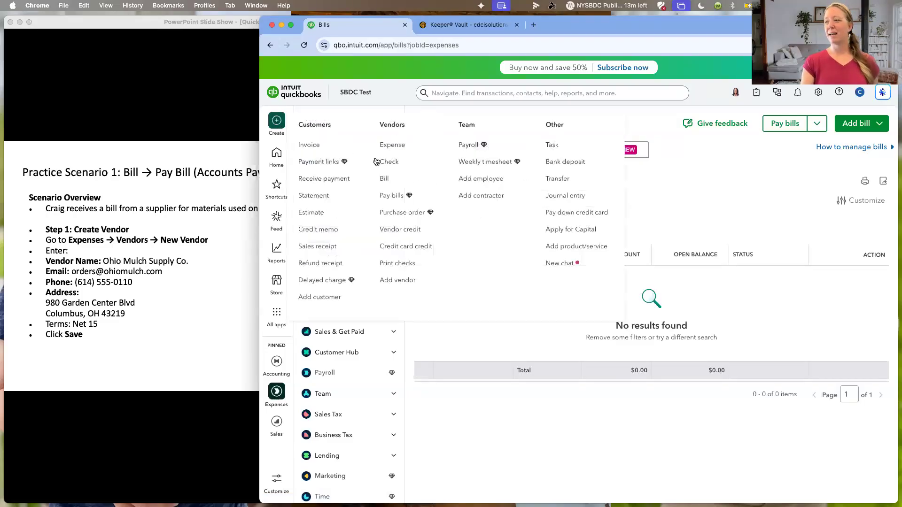
left_click(753, 218)
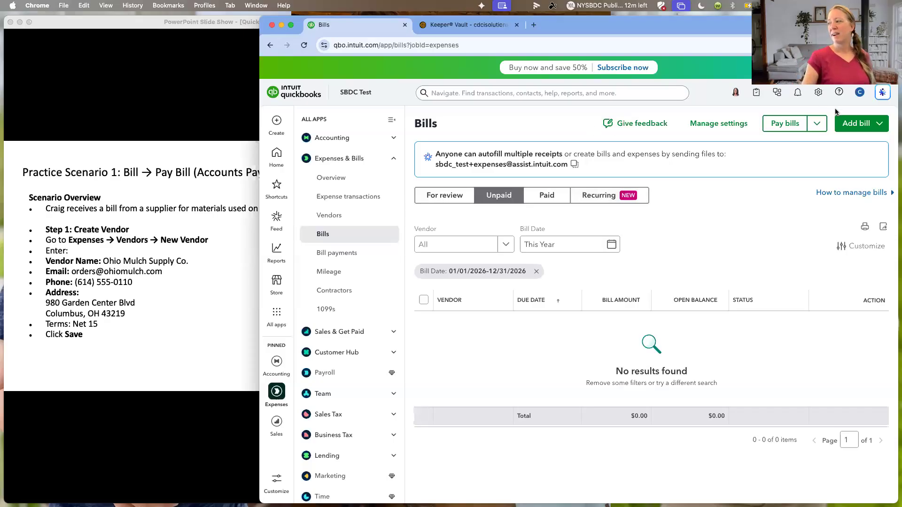
- Create a new bill and choose Amazon as its vendor
left_click(851, 123)
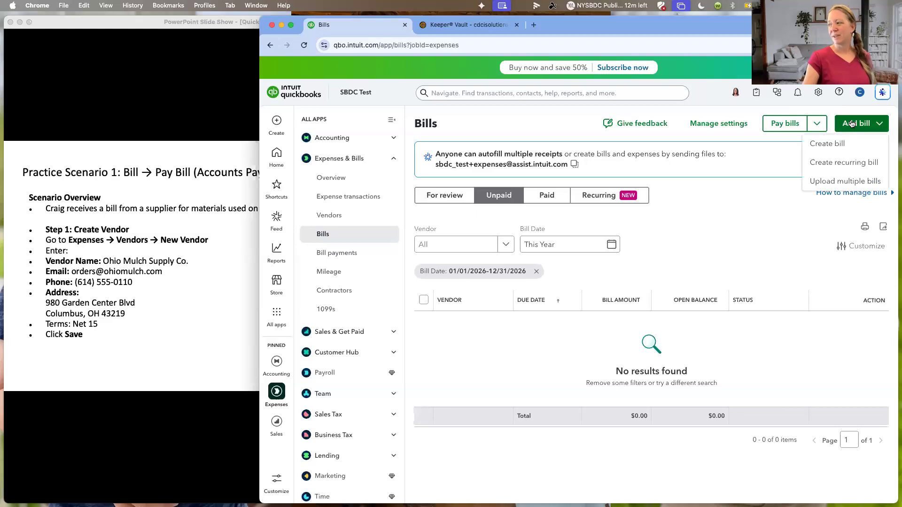
left_click(836, 149)
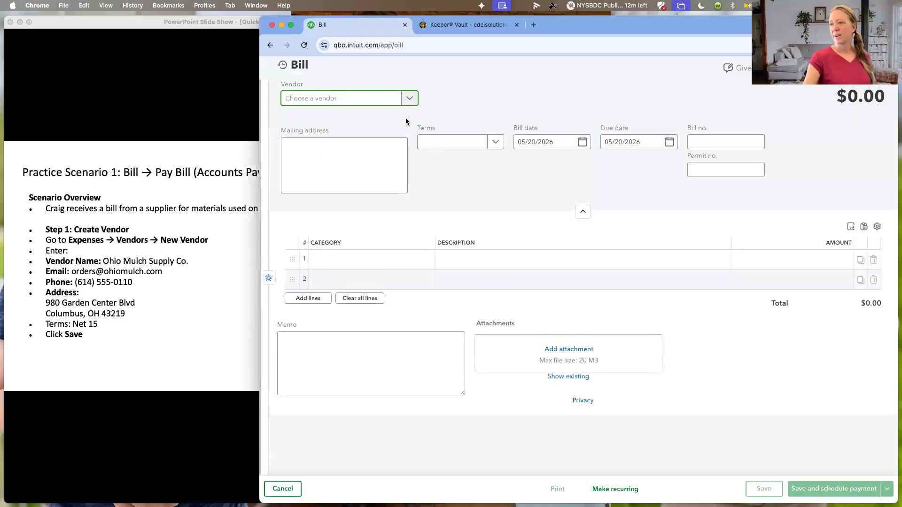
left_click(410, 105)
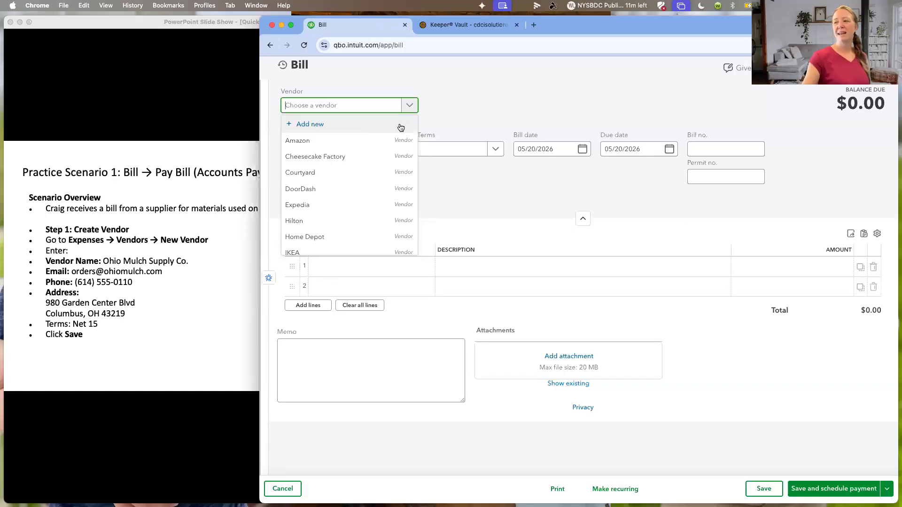
left_click(386, 140)
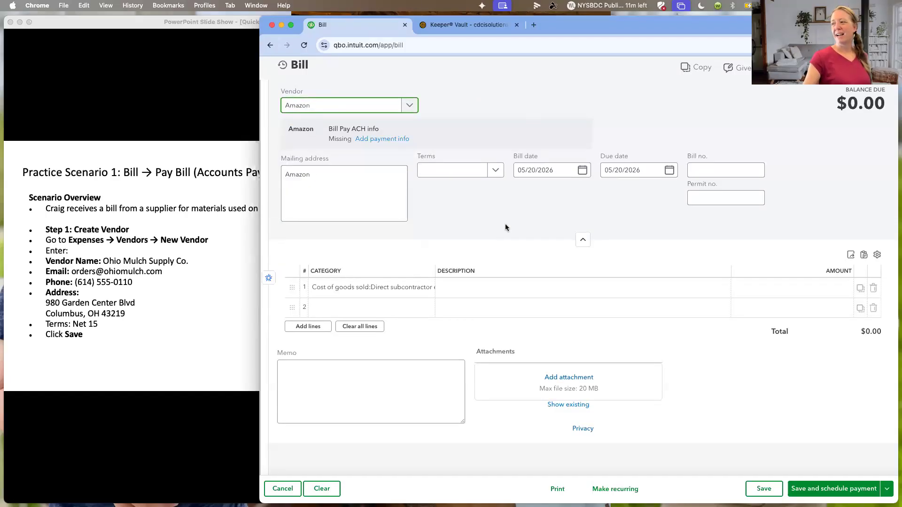
- Look over the Amazon bill's terms choices, due date calendar and amount field, and save and close the bill without an amount
left_click(495, 171)
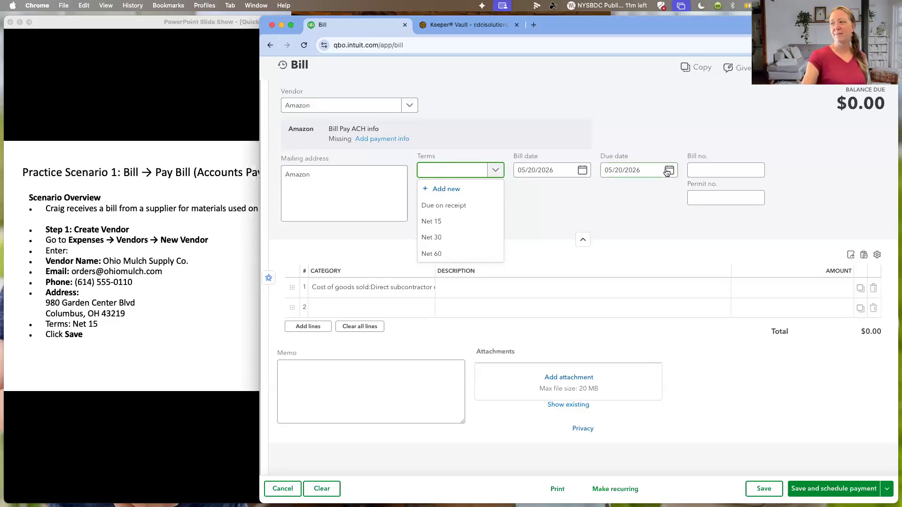
left_click(669, 171)
left_click(669, 172)
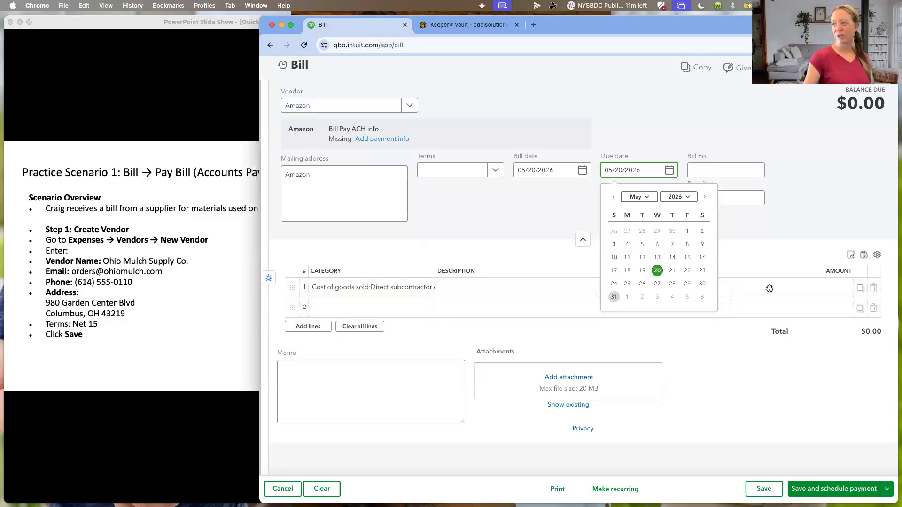
left_click(805, 293)
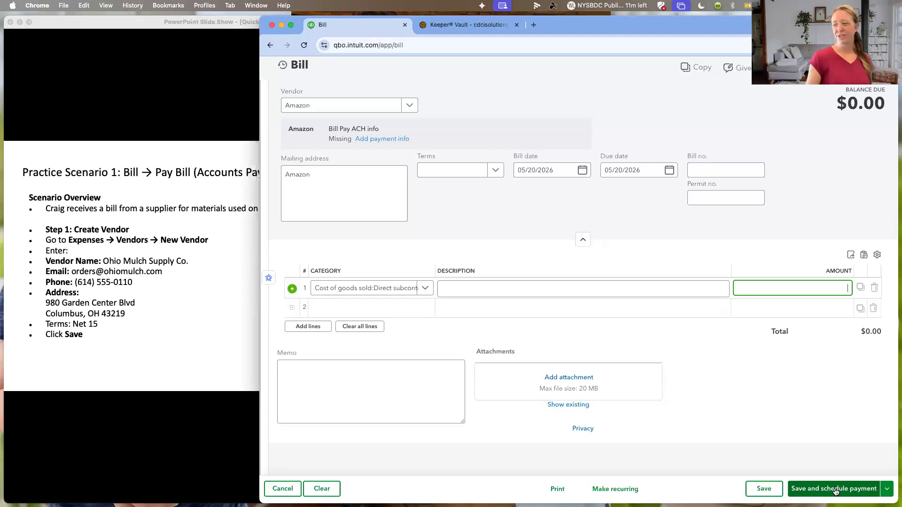
left_click(886, 489)
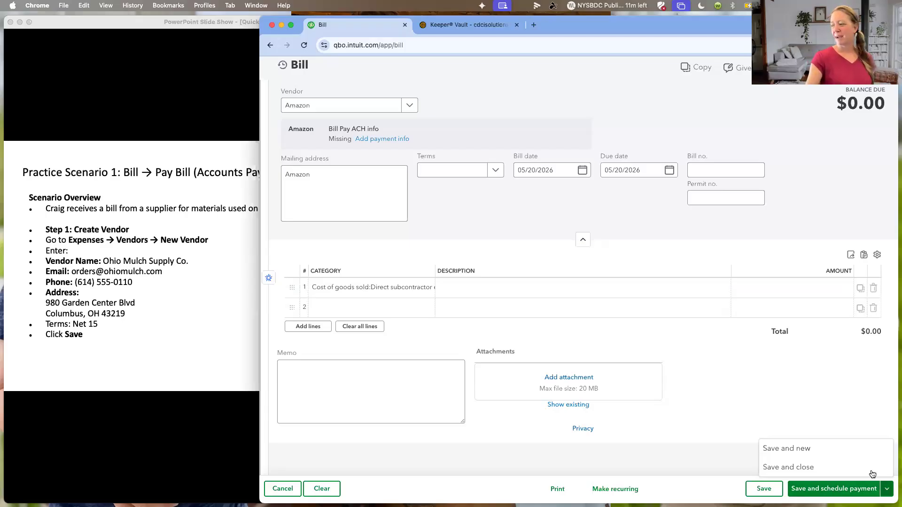
left_click(808, 468)
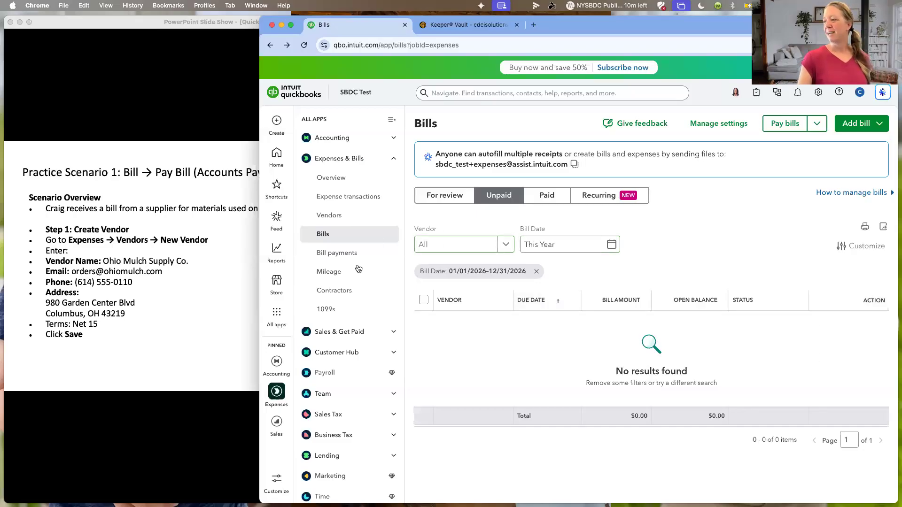
- Create another bill for Amazon with an amount of 100 on the Direct subcontractor expenses line
left_click(347, 236)
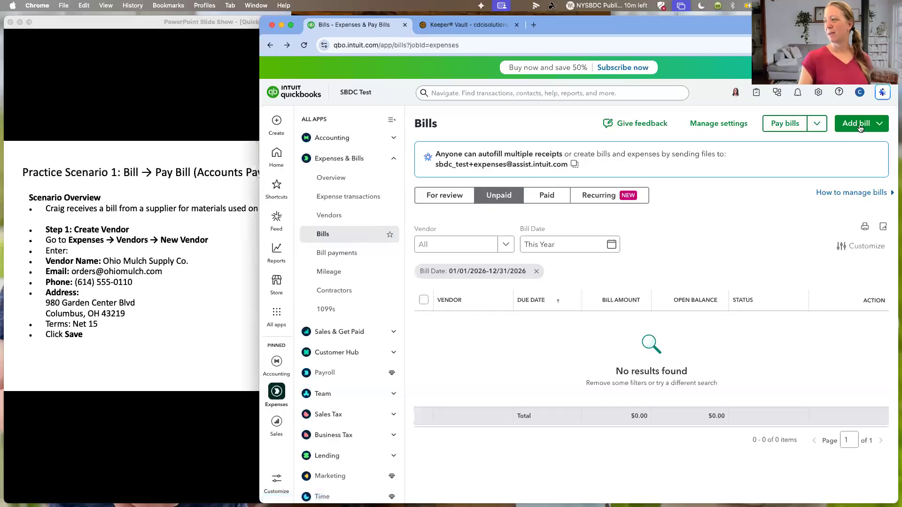
left_click(858, 125)
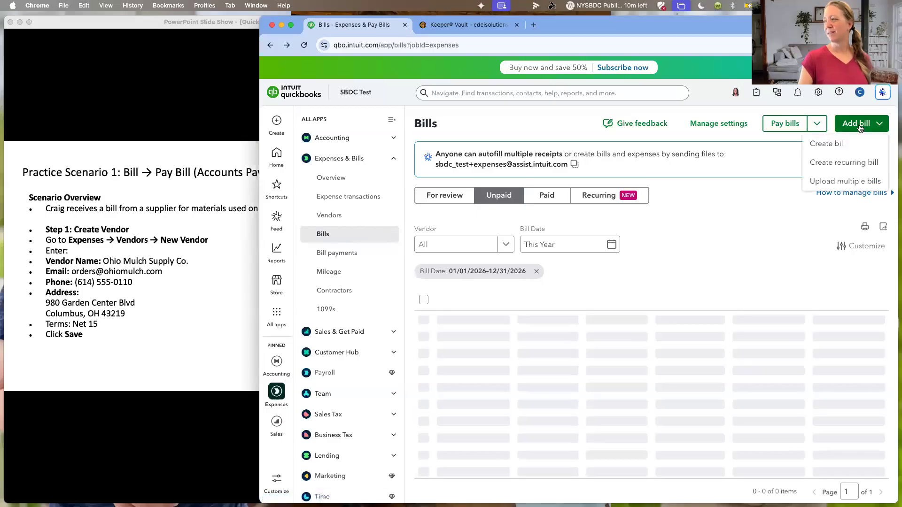
left_click(838, 146)
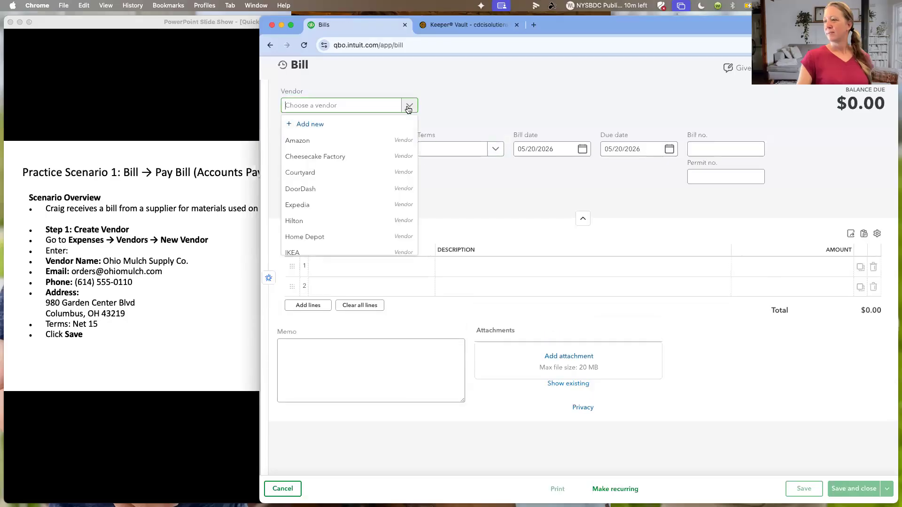
left_click(381, 140)
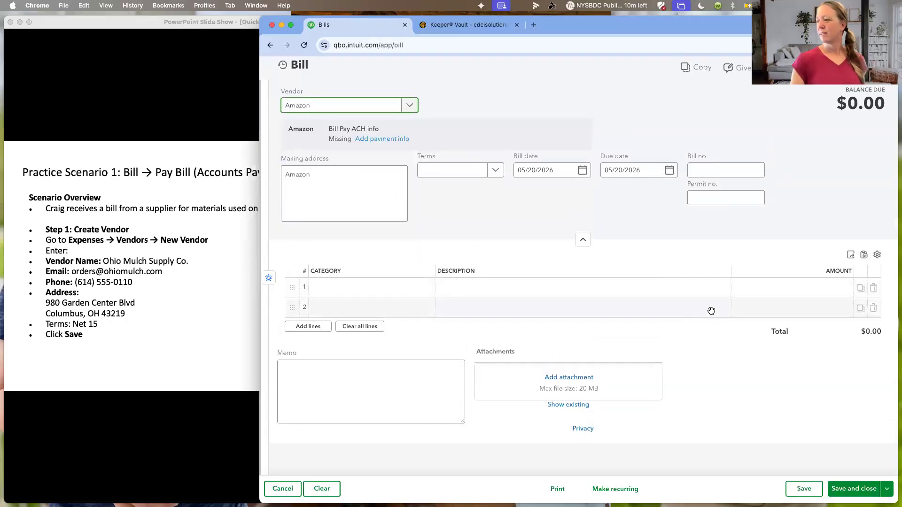
left_click(766, 287)
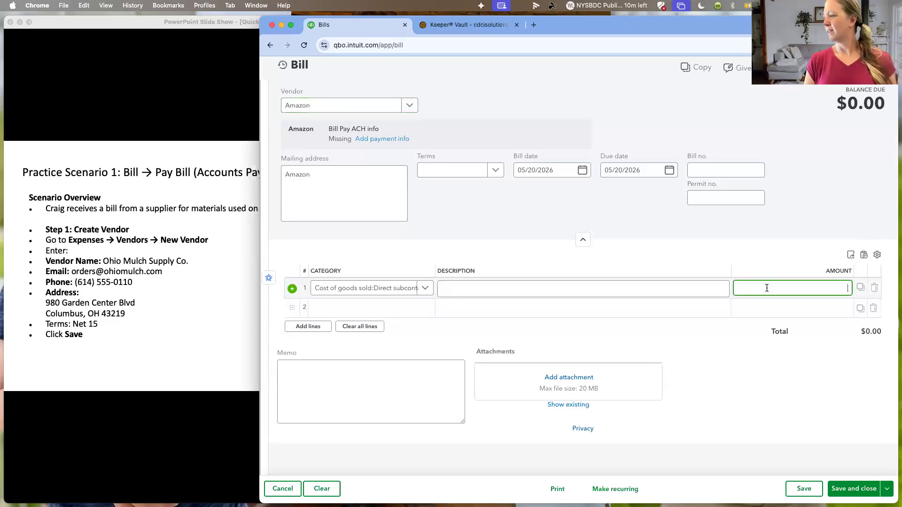
type("100")
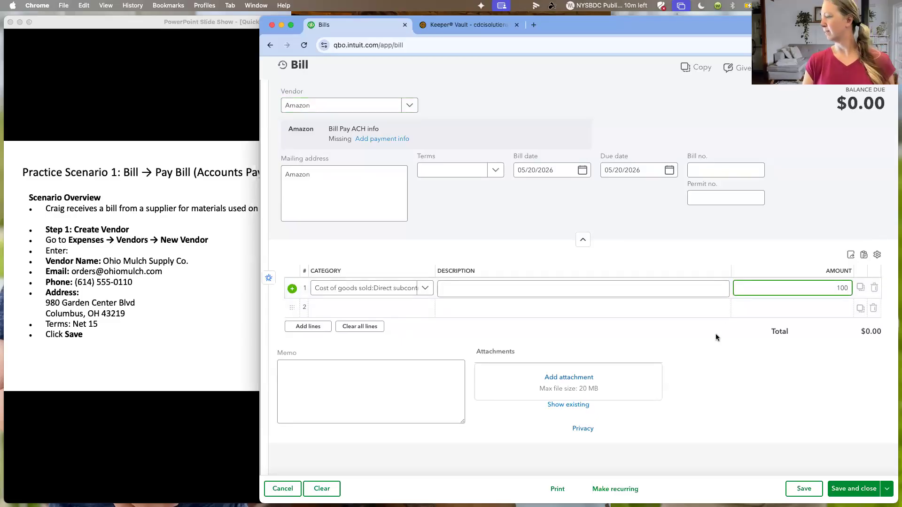
- Set the Amazon bill's due date to 05/27/2026, and save and close it
left_click(625, 211)
left_click(668, 171)
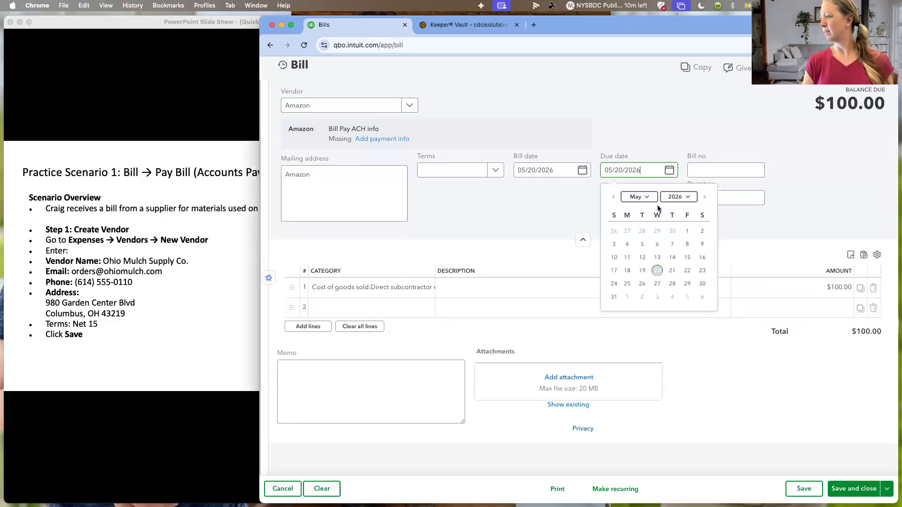
left_click(657, 284)
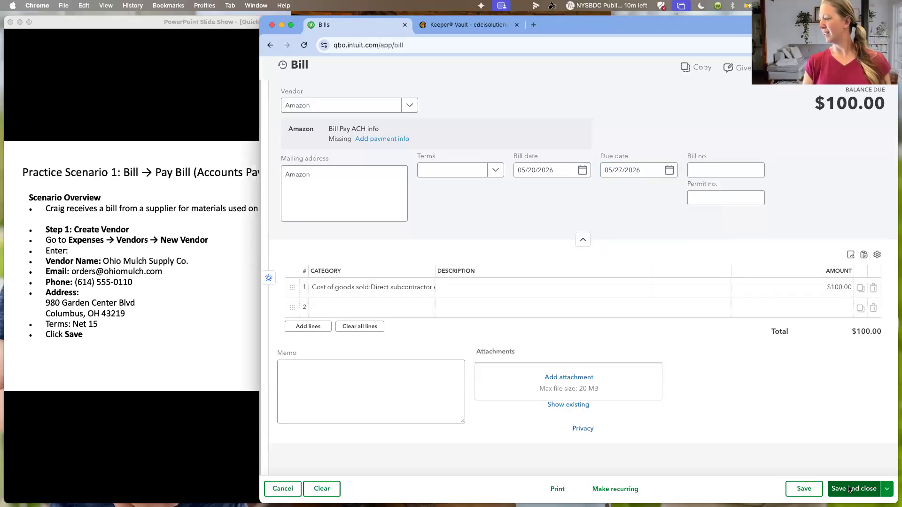
left_click(849, 489)
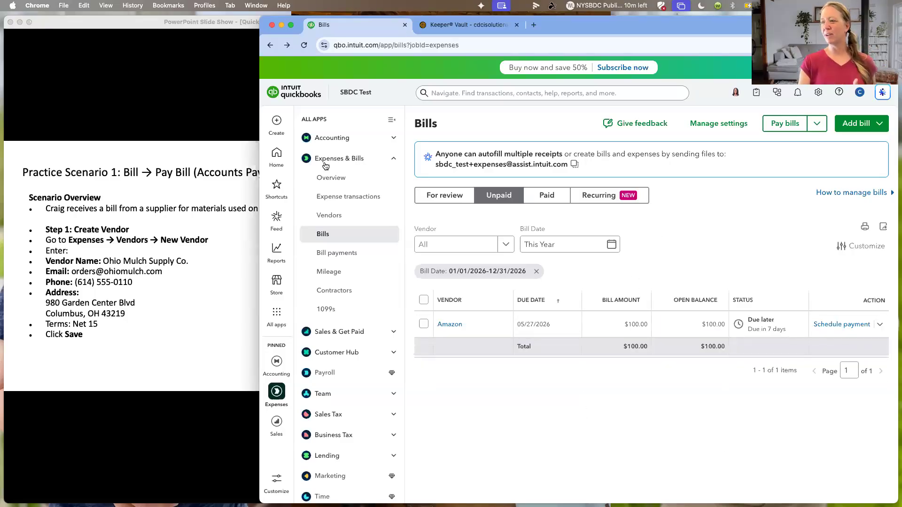
- Open the pay bills feature, read through the QuickBooks Bill Pay page, and return to the unpaid bills
left_click(275, 121)
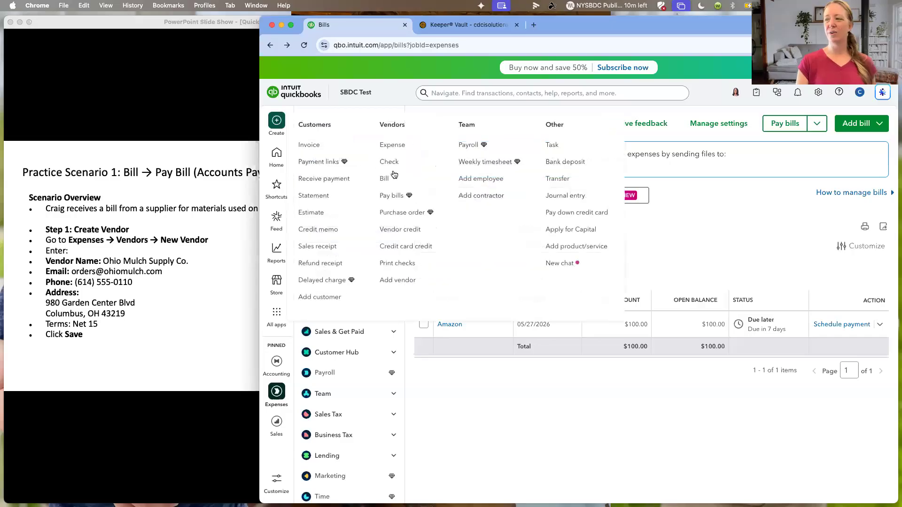
left_click(397, 199)
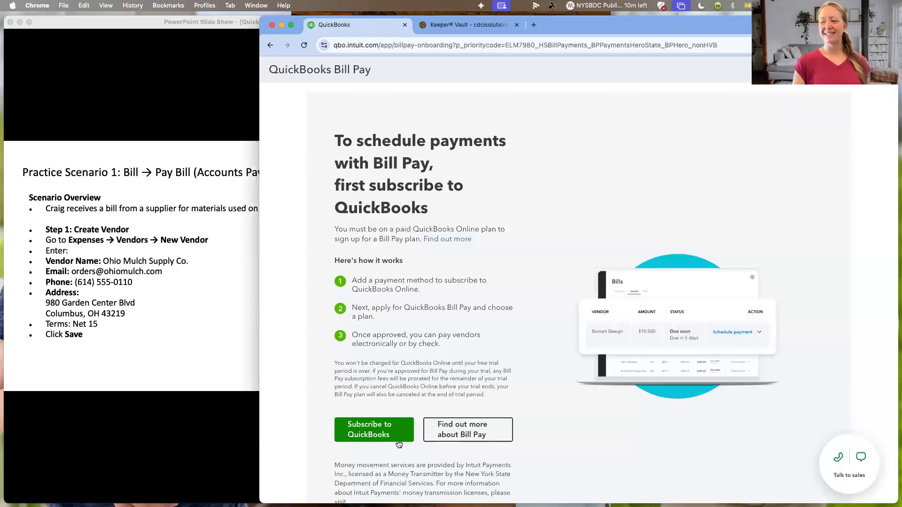
scroll(392, 418, "down", 2)
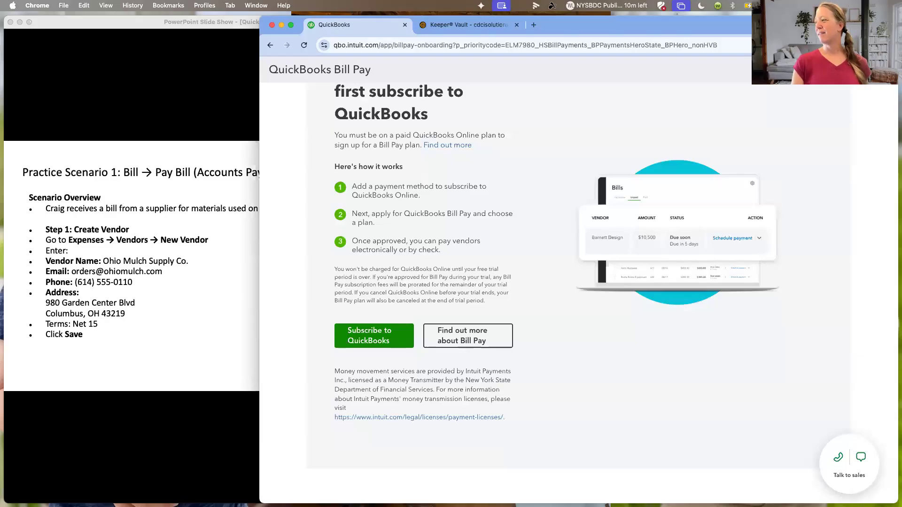
left_click(881, 70)
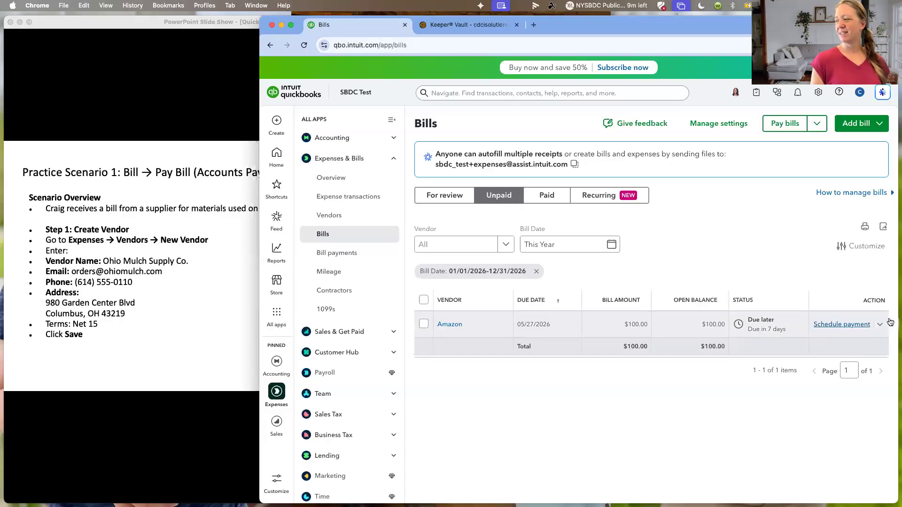
- Mark the $100.00 Amazon bill as paid from the Blue Business Cash account, and save and close the bill payment
left_click(879, 325)
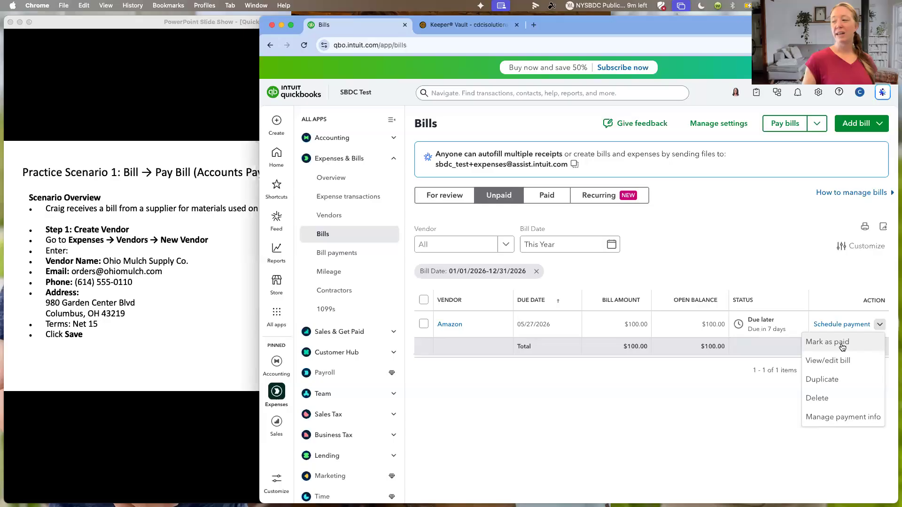
left_click(842, 347)
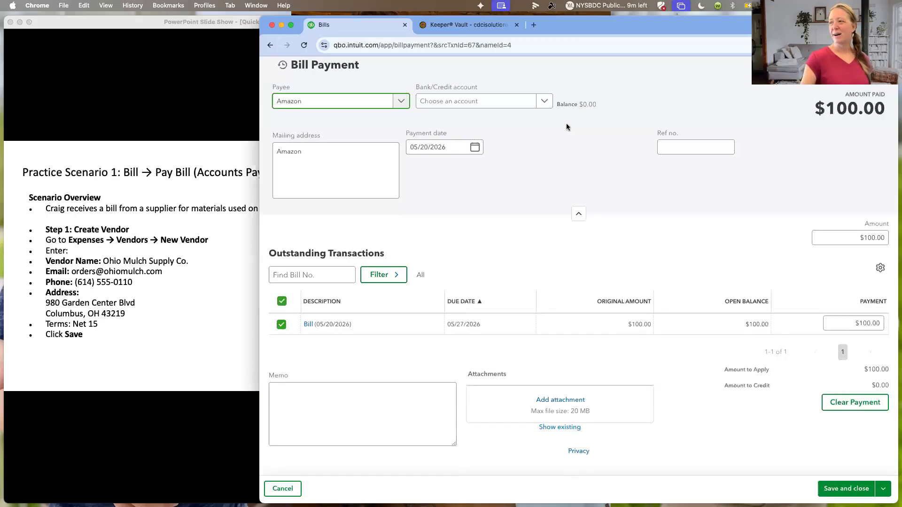
left_click(544, 101)
left_click(526, 136)
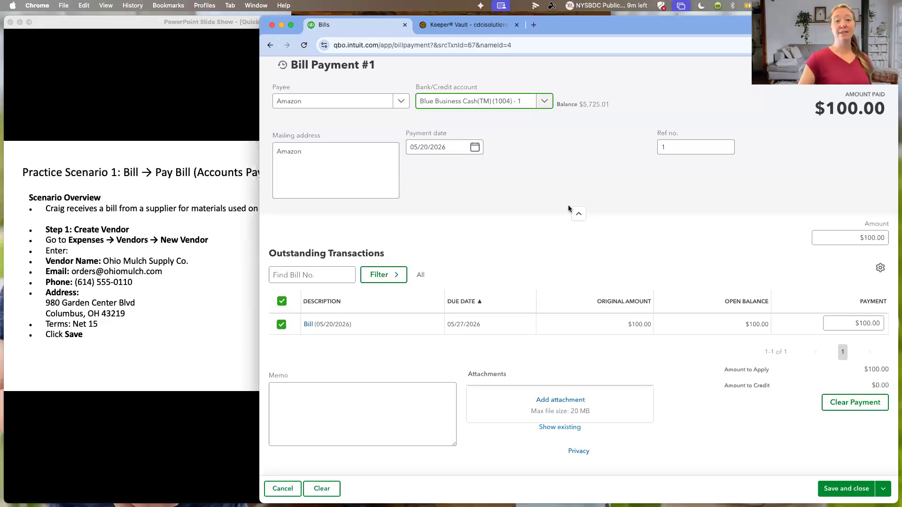
left_click(854, 490)
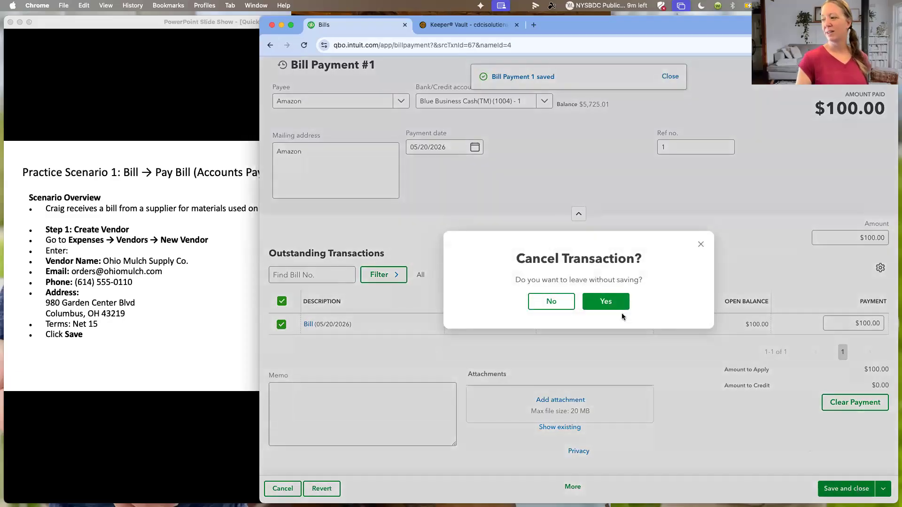
left_click(611, 304)
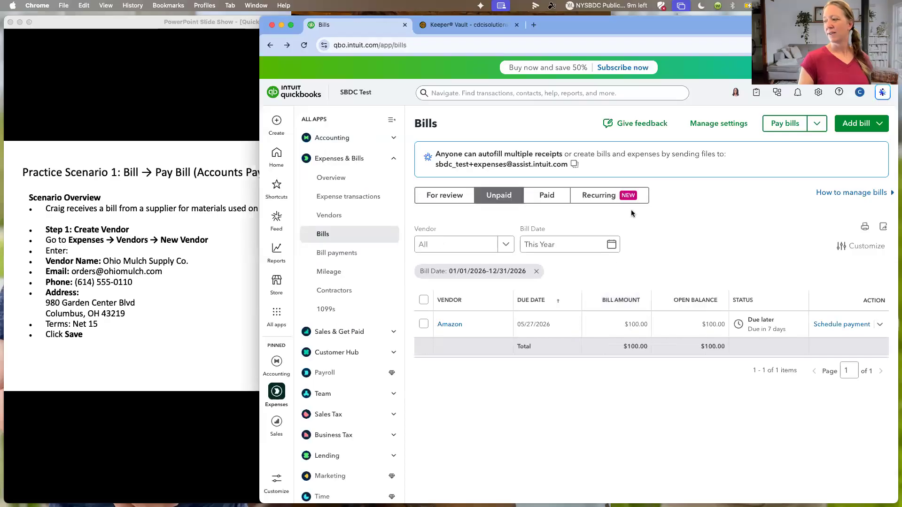
- Reopen the payment form for the Amazon bill, check its outstanding transactions and amount, and close it without saving
left_click(879, 324)
left_click(855, 345)
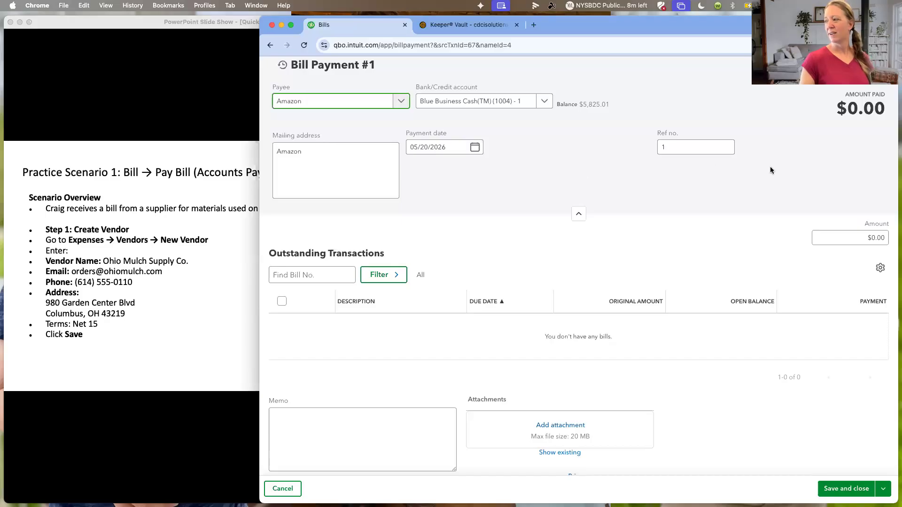
left_click(862, 237)
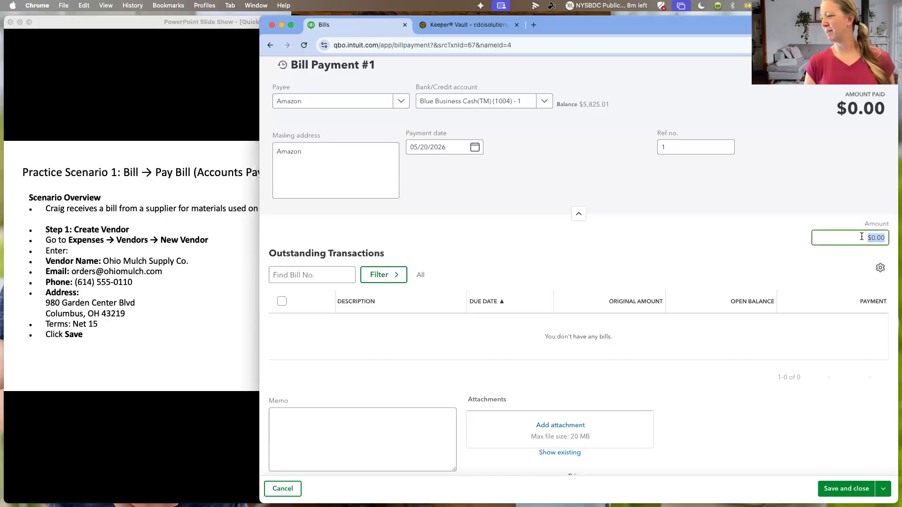
left_click(884, 65)
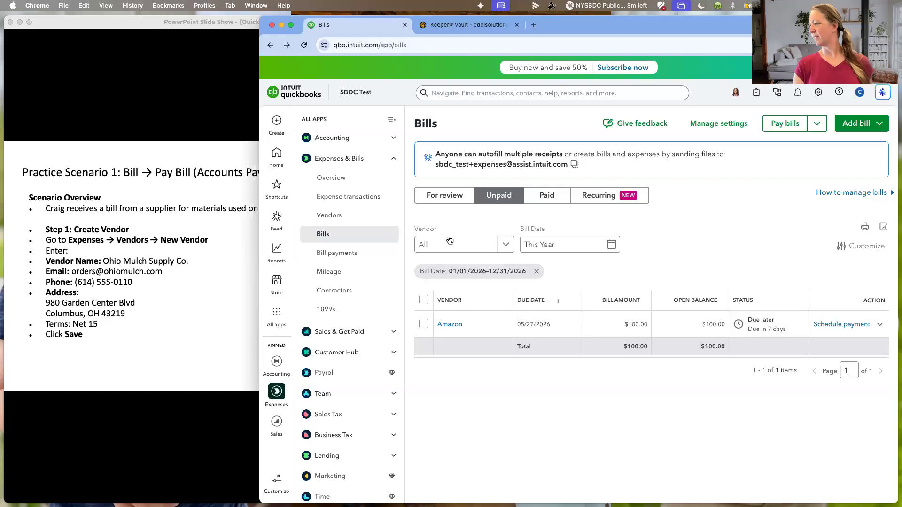
- Go to the Expenses & Pay Bills overview, and start a new expense with Amazon as the payee
left_click(341, 179)
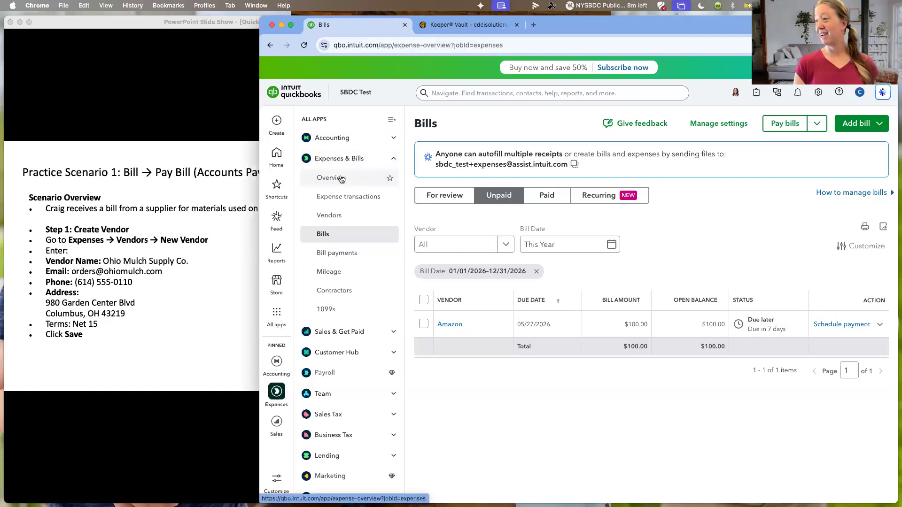
left_click(276, 122)
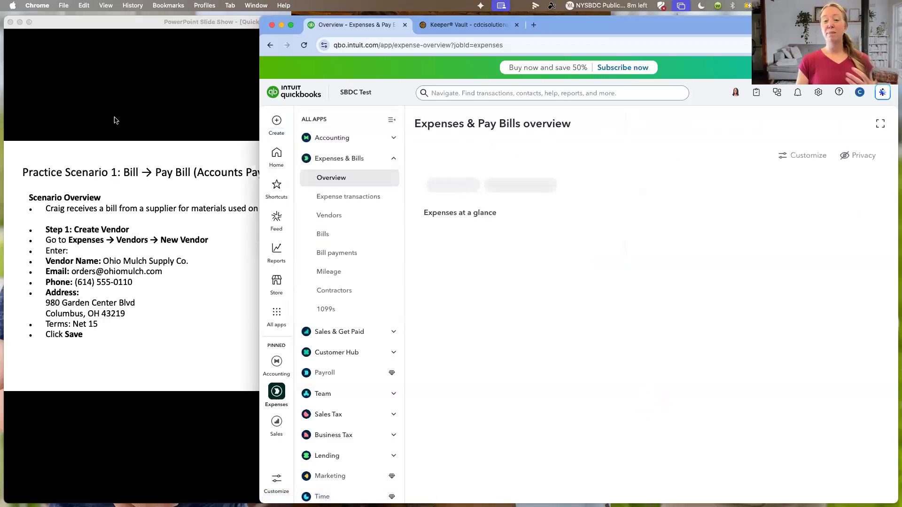
left_click(276, 121)
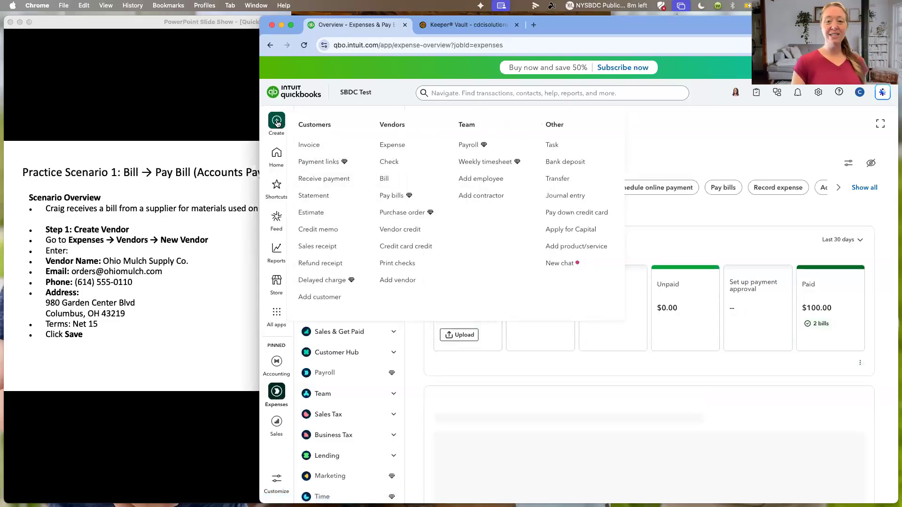
left_click(389, 146)
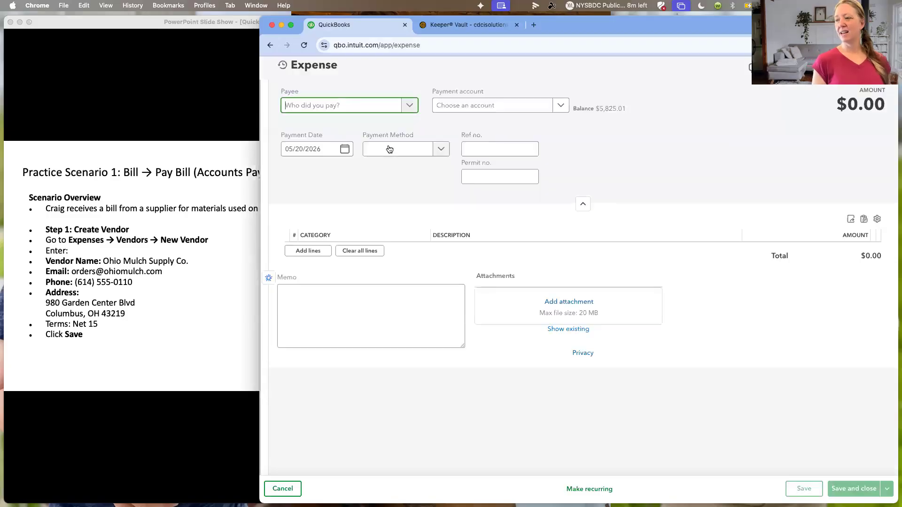
left_click(411, 106)
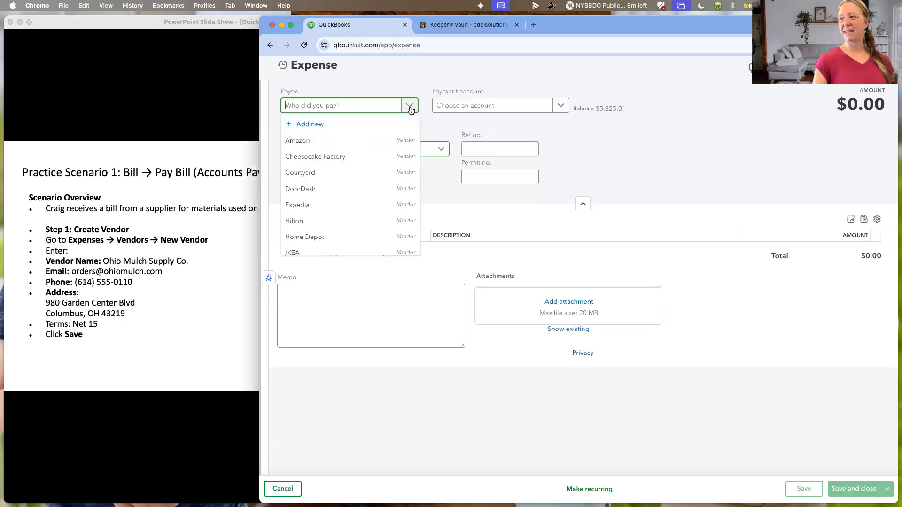
left_click(385, 140)
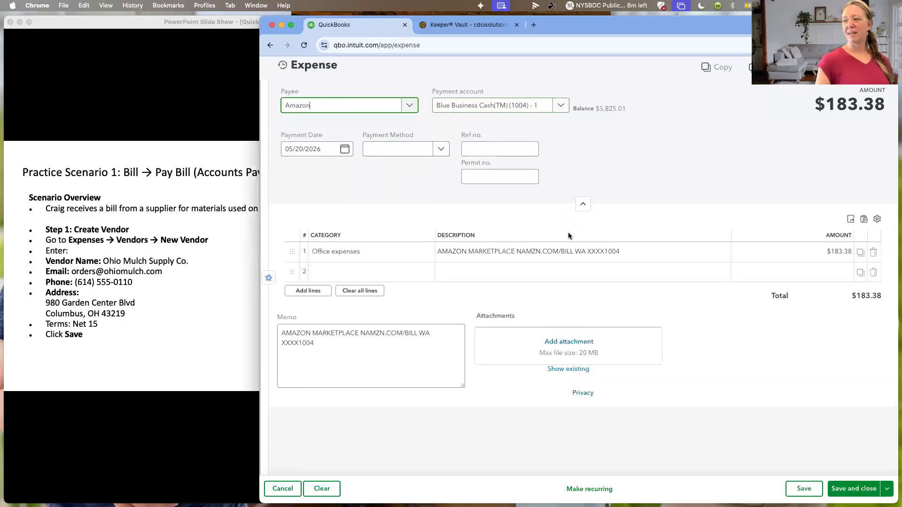
- Look over the category choices for the first line of the Amazon expense
left_click(352, 253)
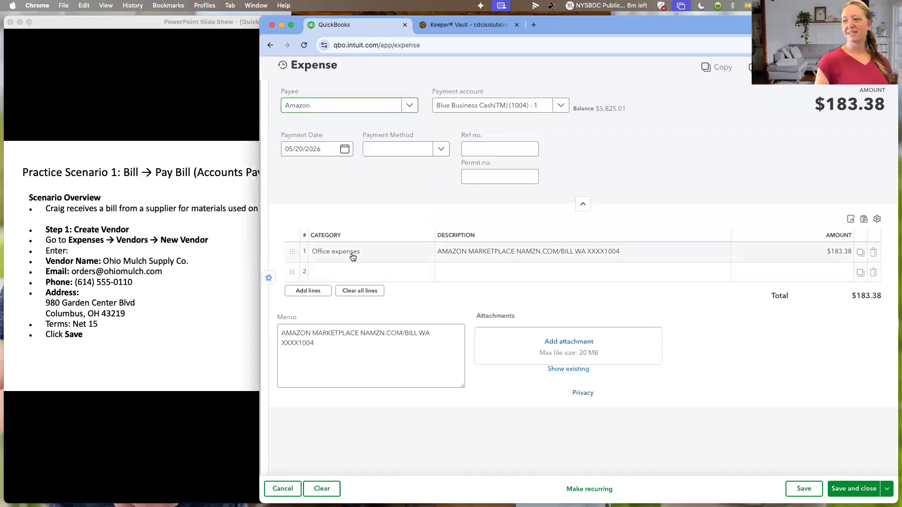
left_click(425, 253)
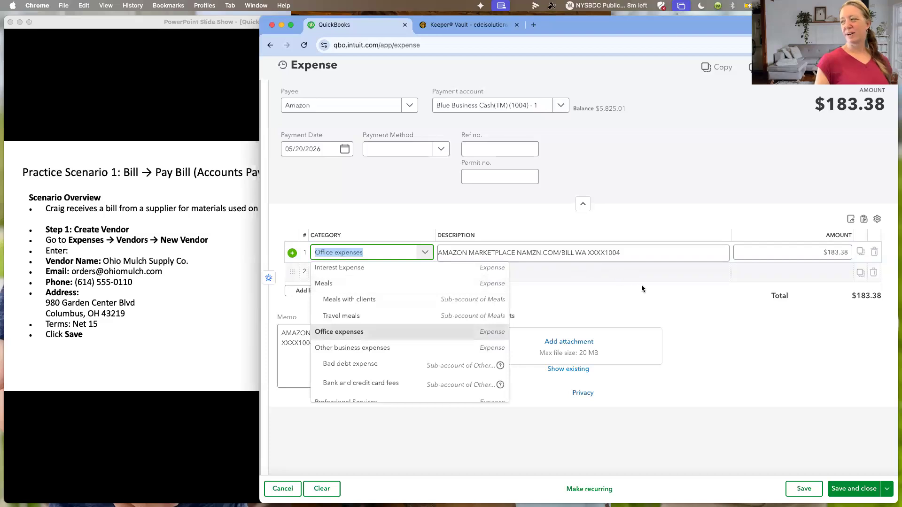
left_click(650, 305)
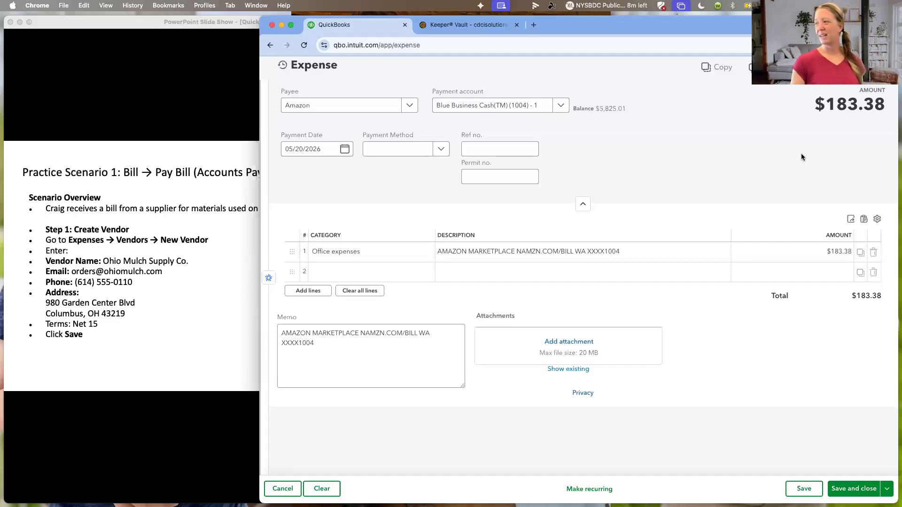
- Close the Amazon expense and leave it without saving the transaction
left_click(883, 67)
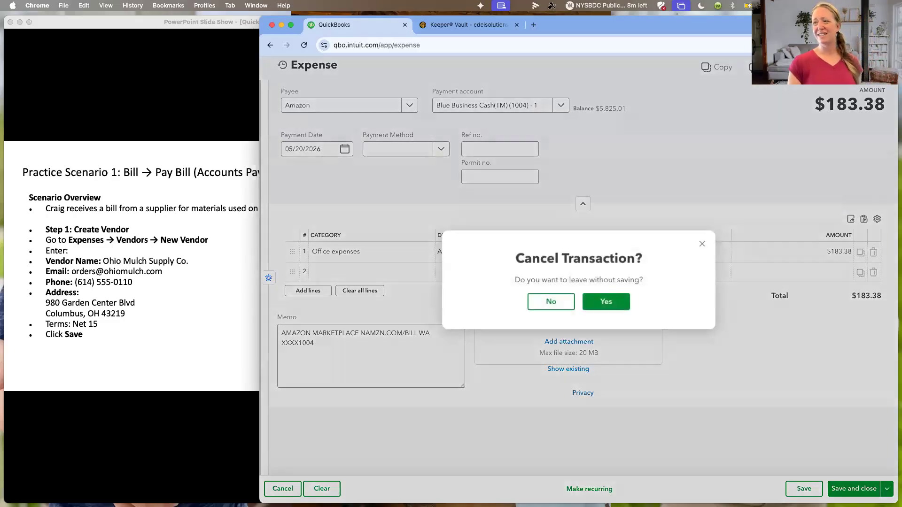
left_click(605, 305)
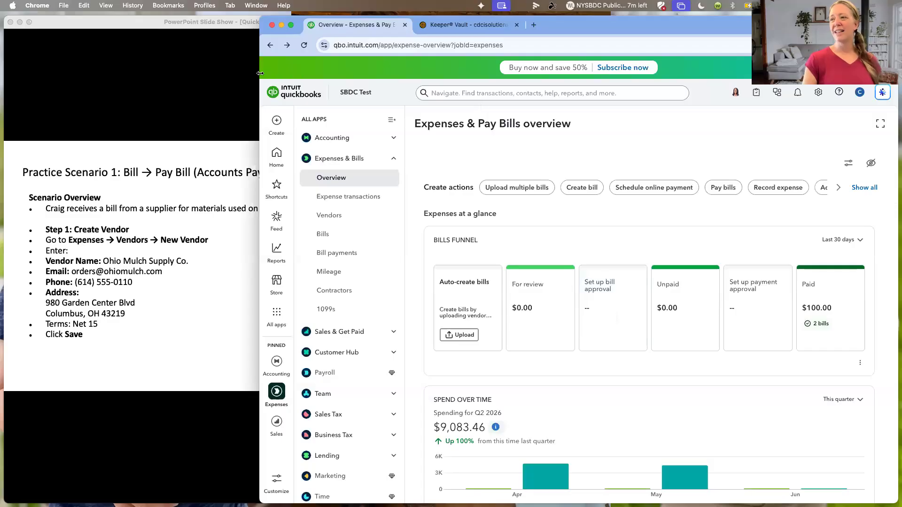
- Narrow the browser window to uncover the slides, switch to the PowerPoint slide show, and advance to the Practice Questions slide about the $500 bill
left_click_drag(263, 76, 343, 78)
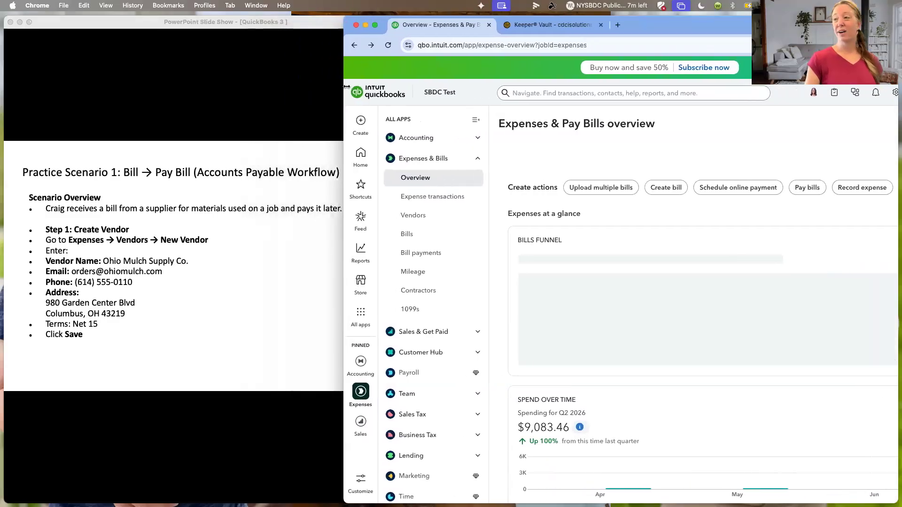
left_click(248, 82)
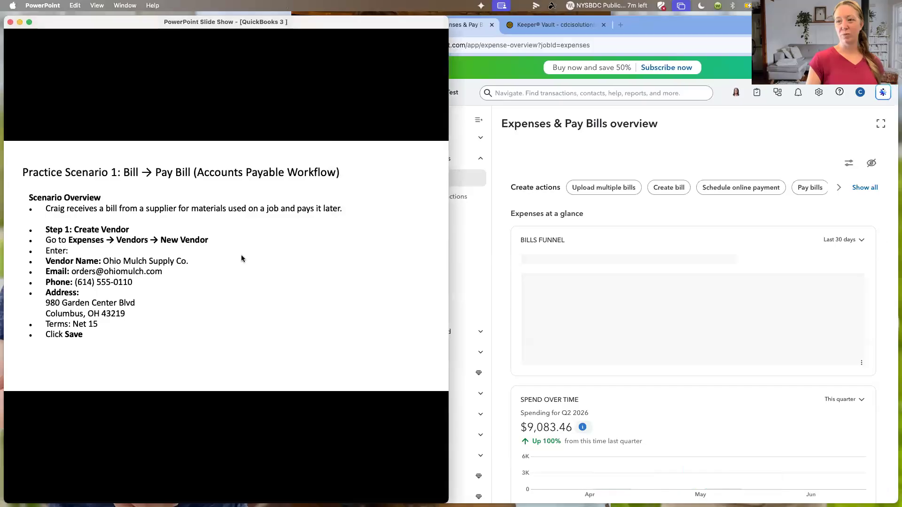
left_click(281, 107)
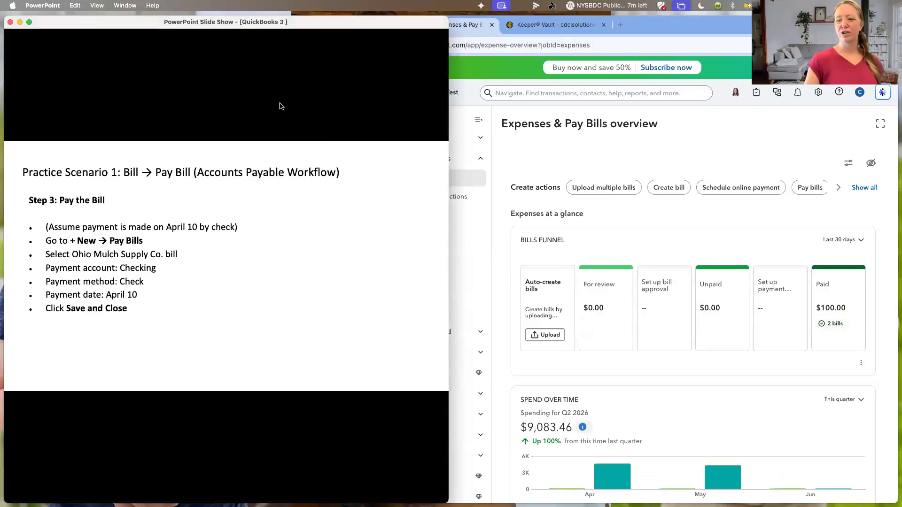
left_click(280, 106)
left_click(281, 106)
left_click(281, 106)
left_click(280, 106)
left_click(280, 106)
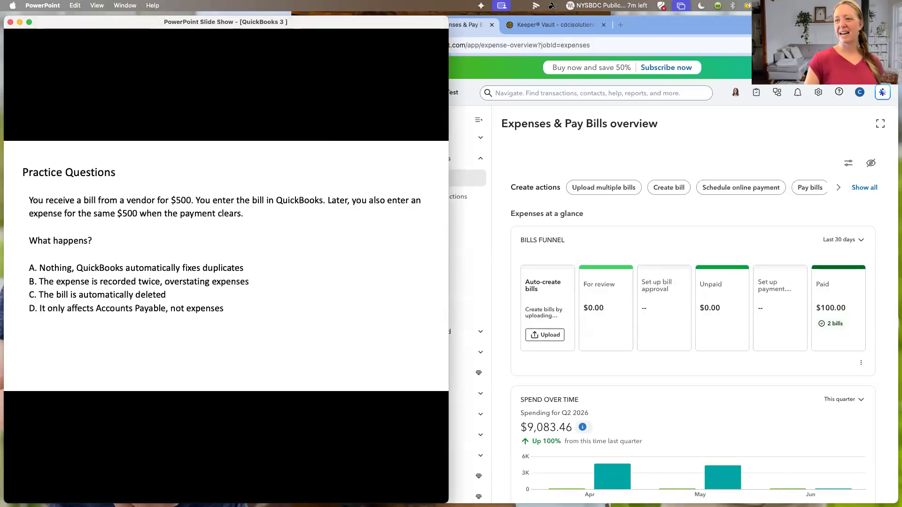